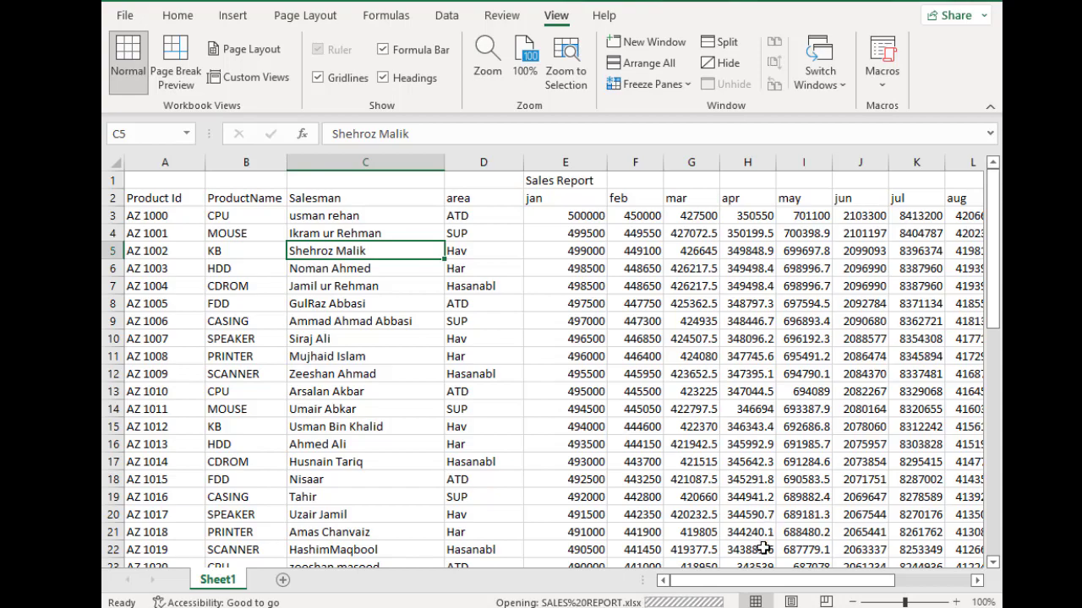
- Look through the sales report from its first to its last rows in Normal view
drag(756, 581, 870, 576)
scroll(529, 331, down, 3)
scroll(528, 331, down, 17)
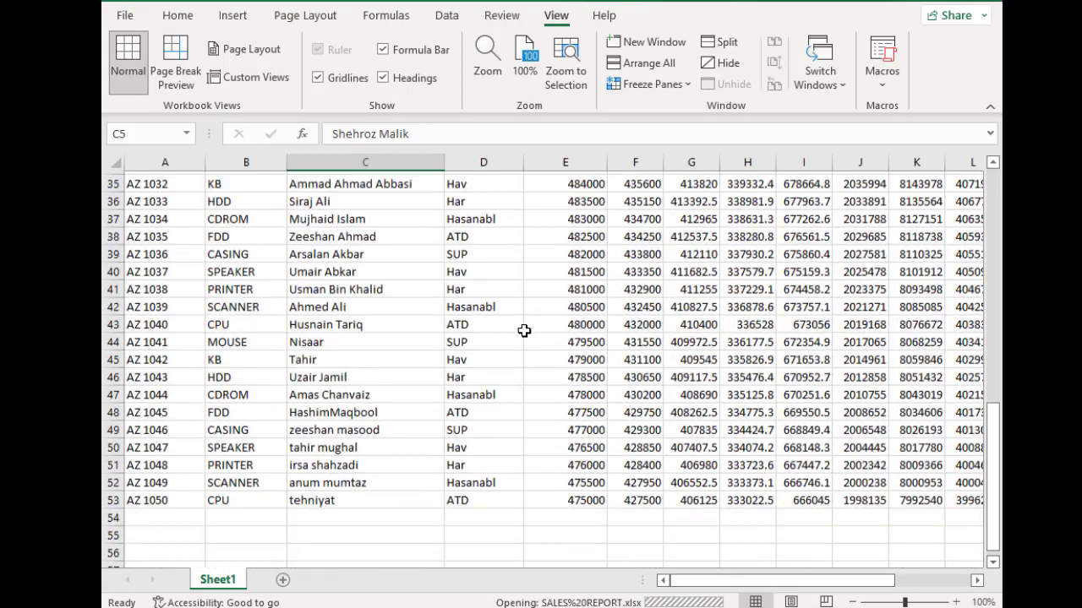
scroll(524, 330, up, 20)
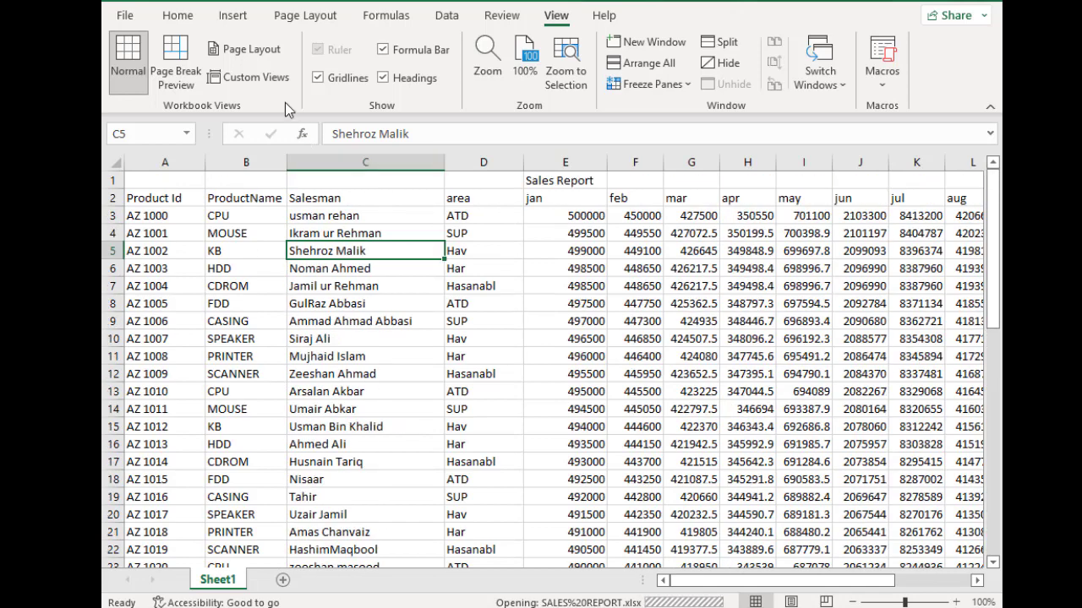
click(294, 21)
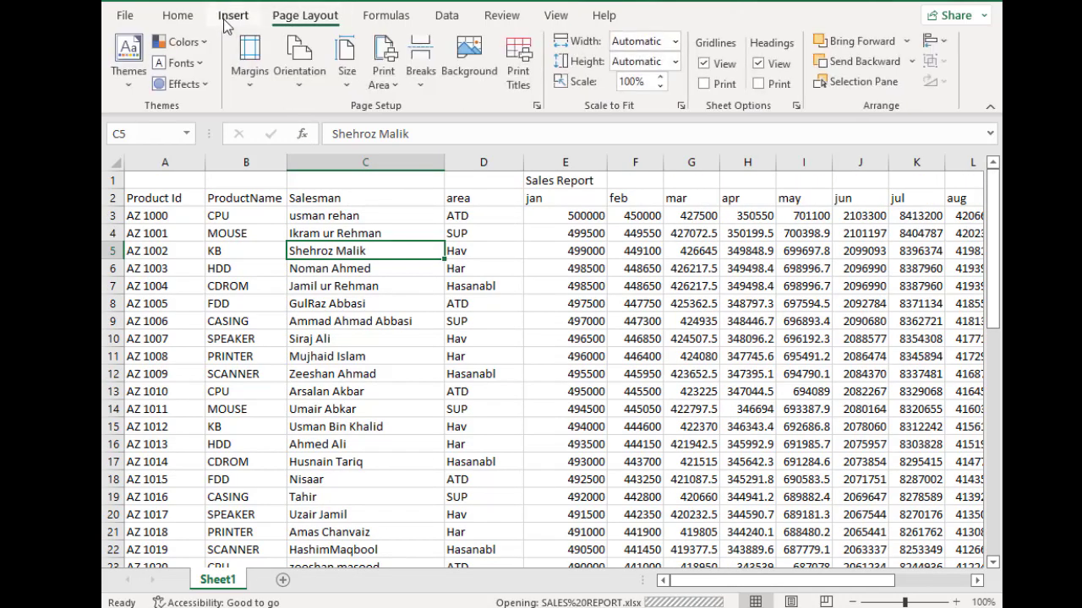
click(228, 19)
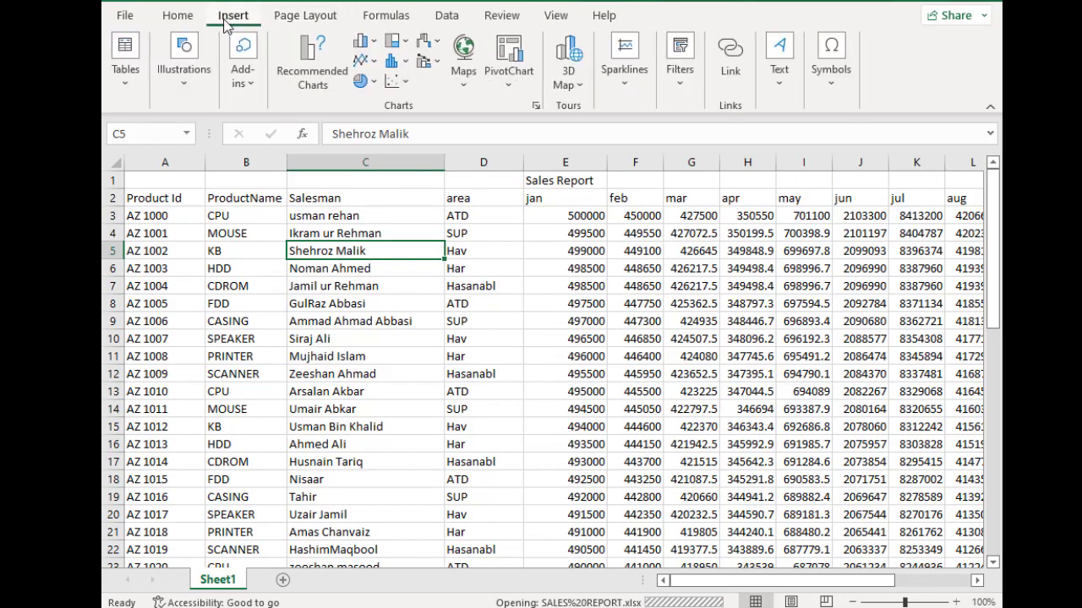
click(555, 20)
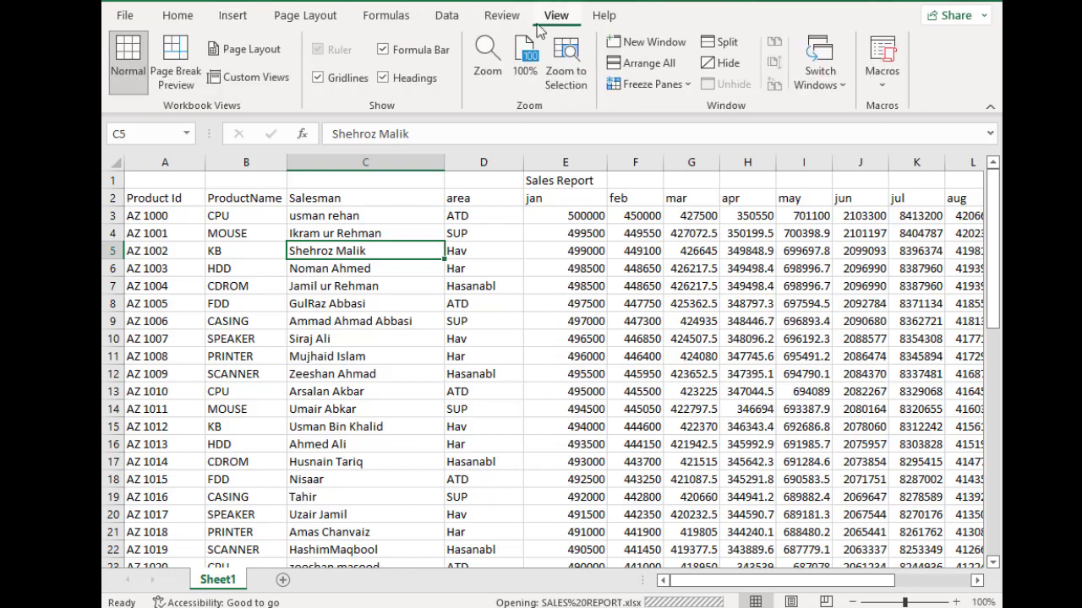
click(146, 76)
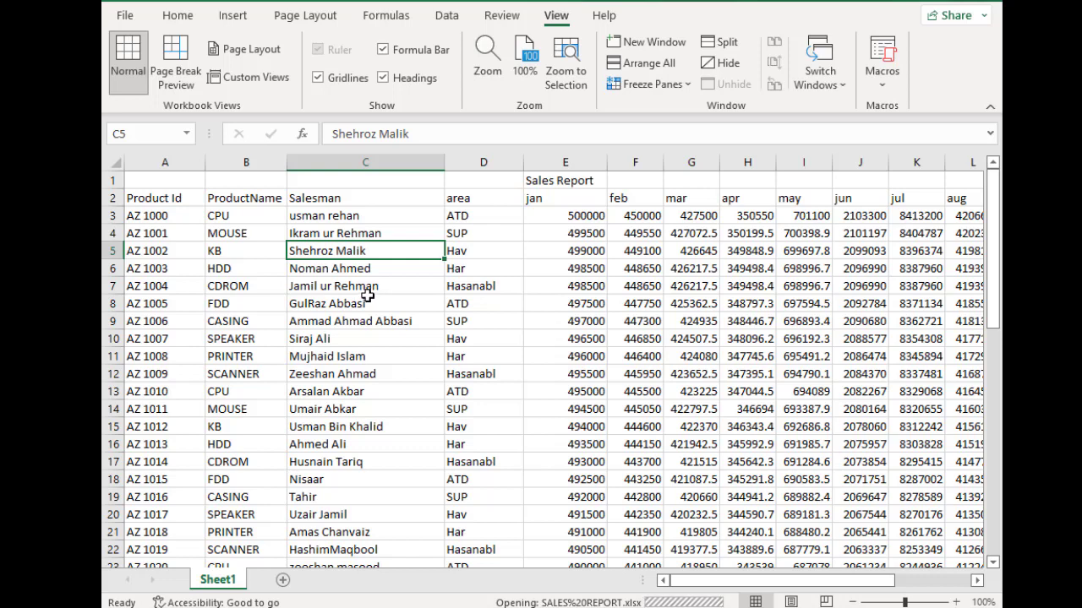
- Show the sheet in Page Break Preview and examine how the sales report is divided into pages
click(168, 61)
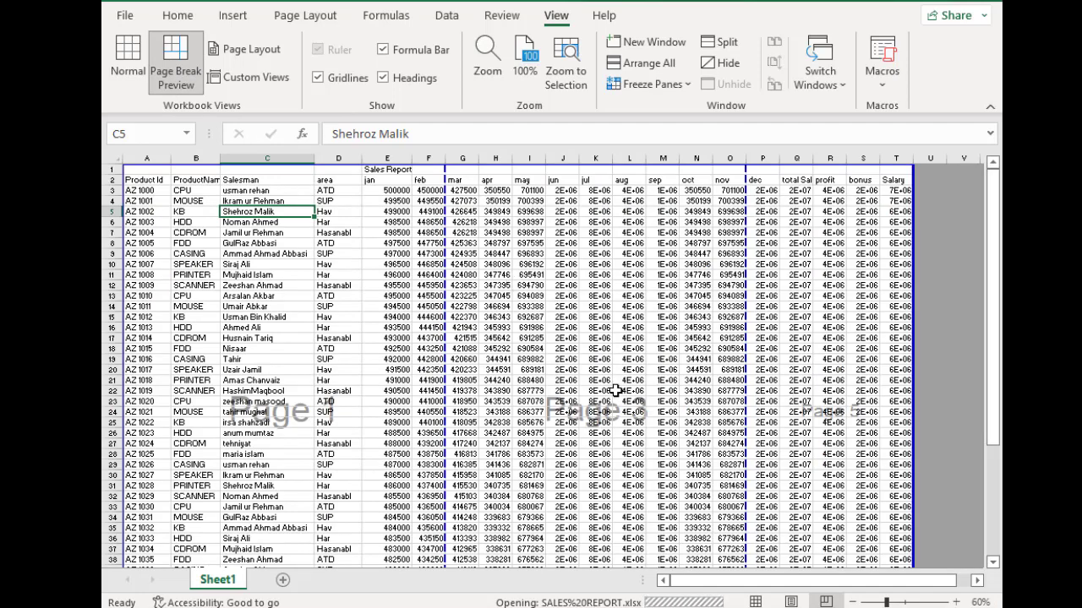
scroll(488, 327, down, 6)
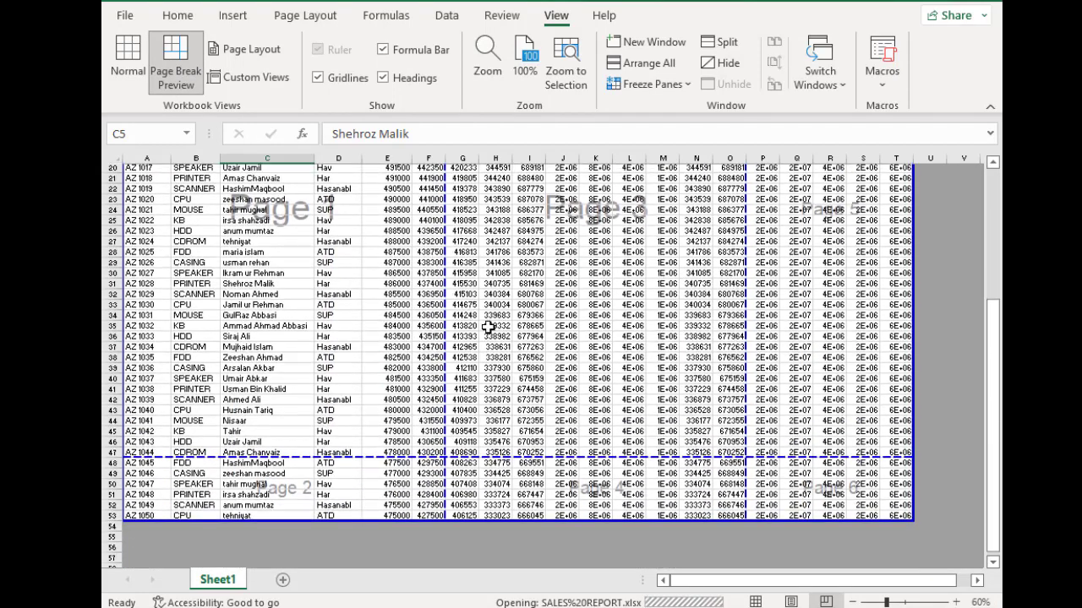
scroll(489, 328, down, 4)
scroll(489, 327, up, 7)
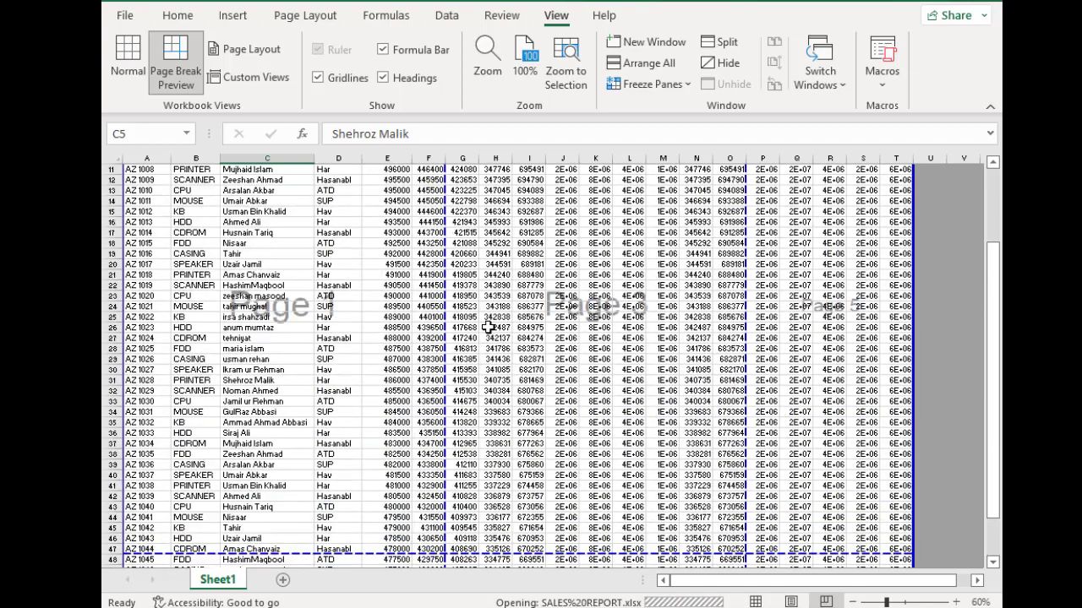
scroll(488, 327, up, 4)
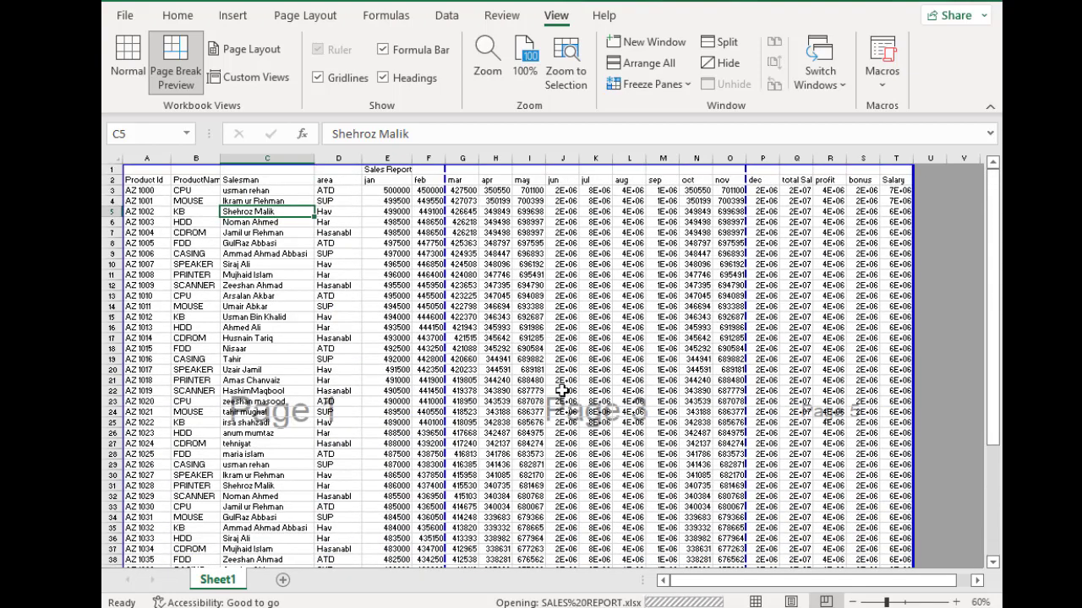
scroll(765, 427, down, 8)
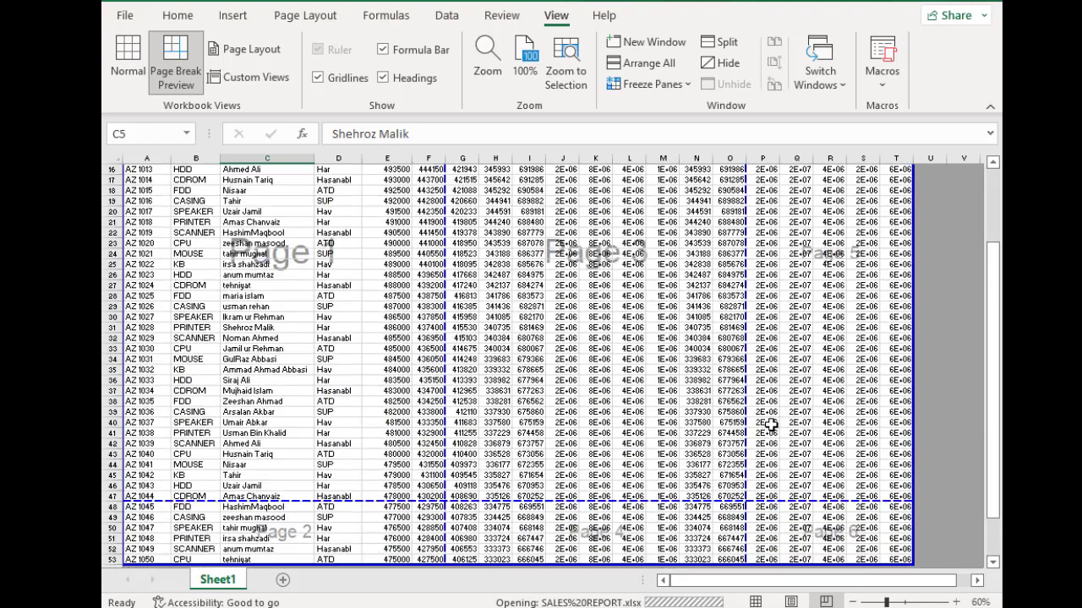
scroll(756, 432, up, 3)
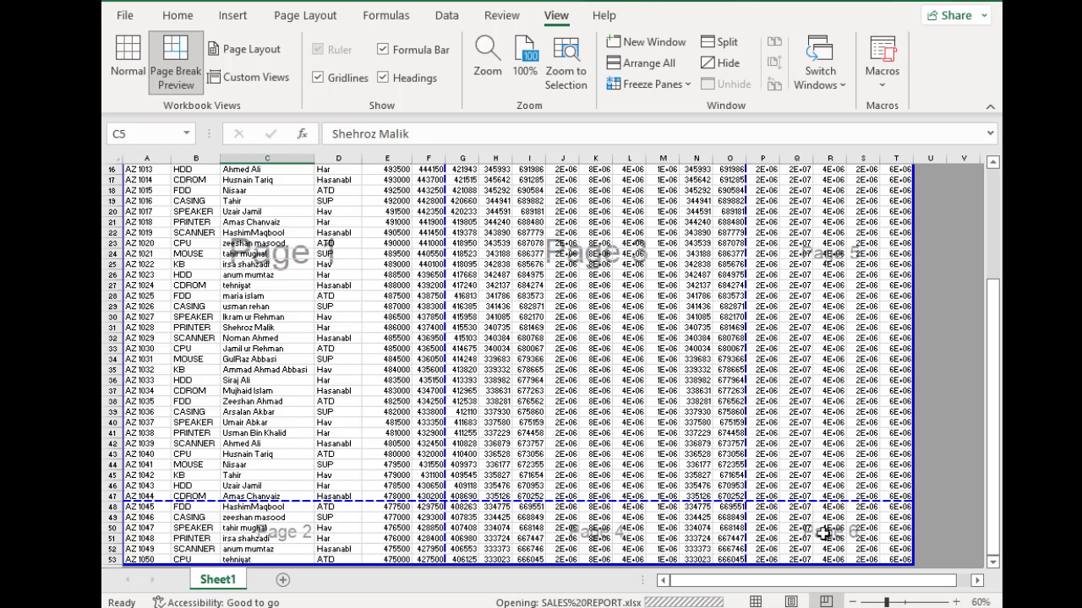
scroll(438, 311, up, 5)
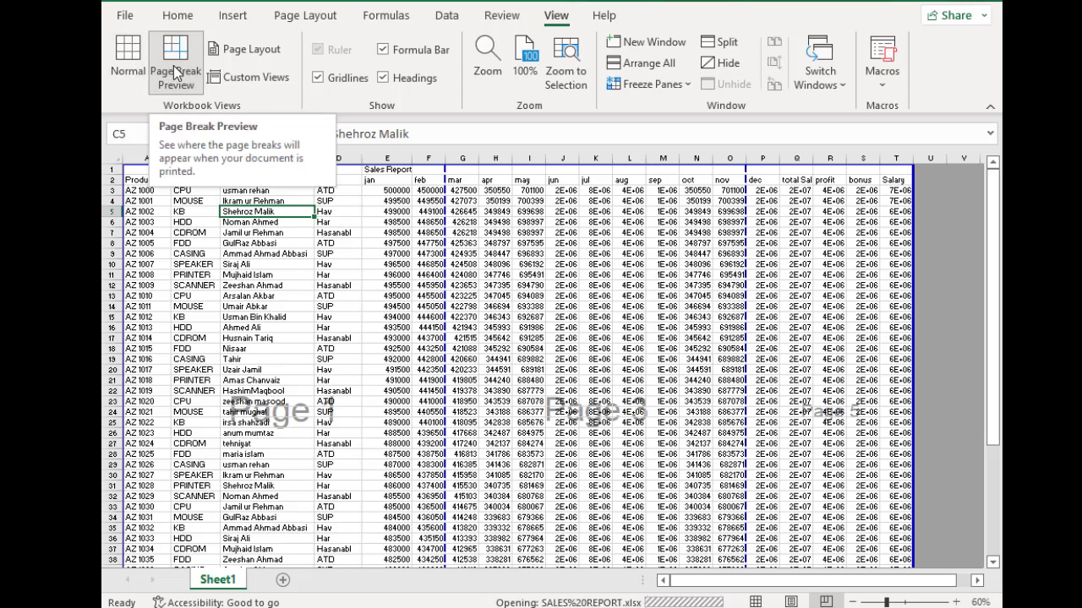
- Show the sheet in Page Layout view, look through its pages, and return to Normal view
click(297, 18)
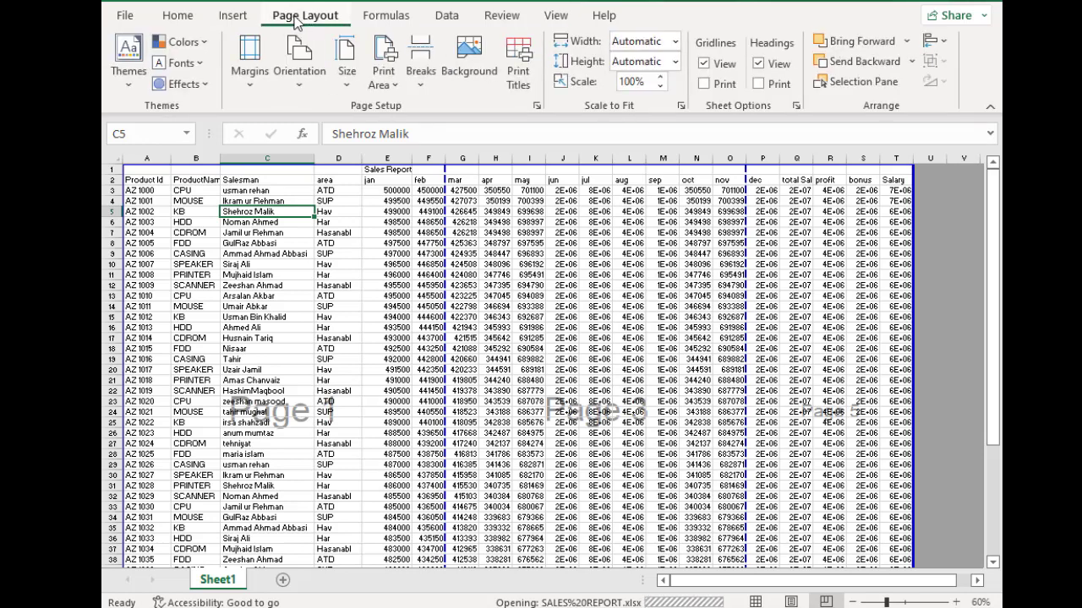
click(554, 17)
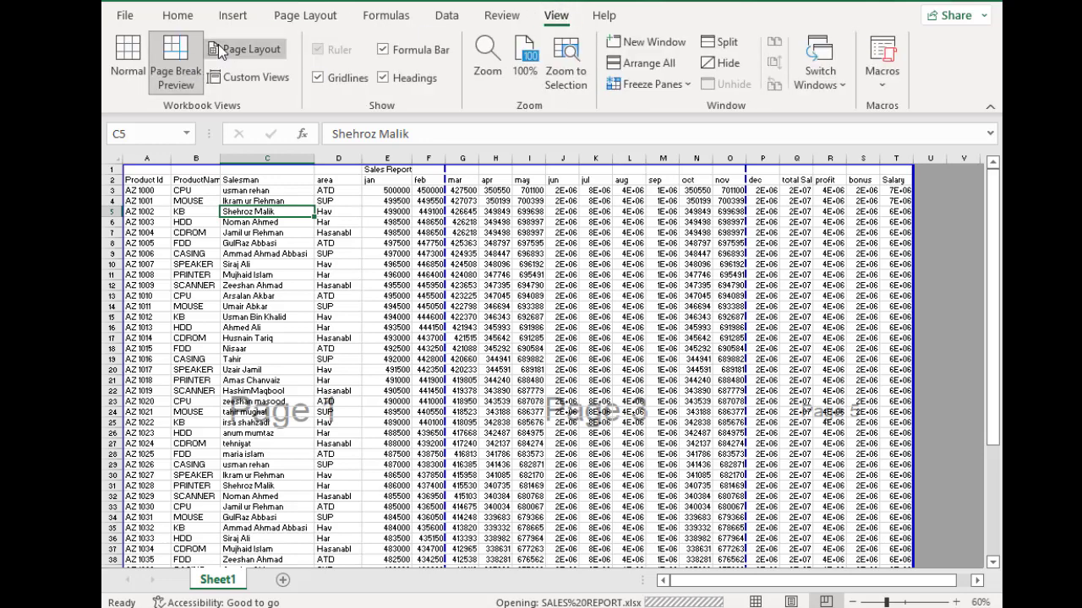
click(245, 49)
scroll(589, 385, down, 10)
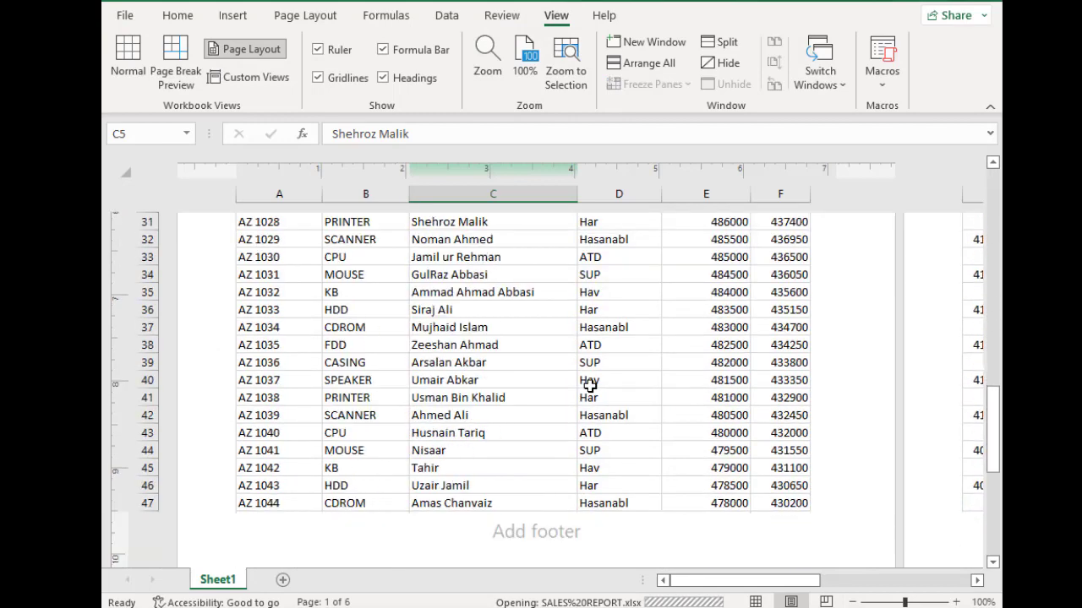
scroll(589, 385, down, 8)
scroll(589, 385, up, 10)
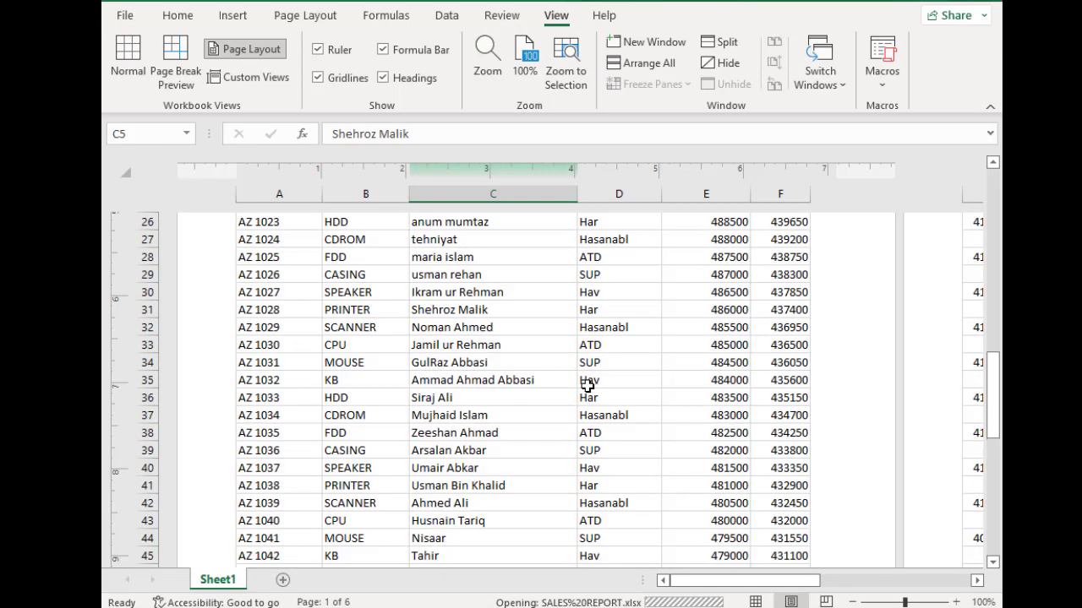
scroll(589, 385, up, 10)
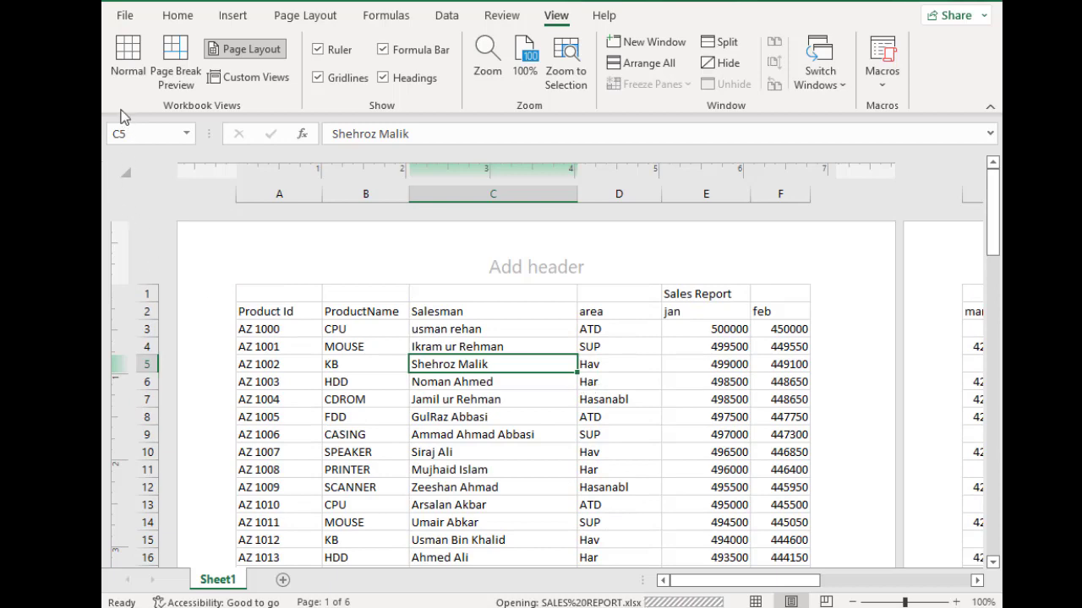
click(128, 78)
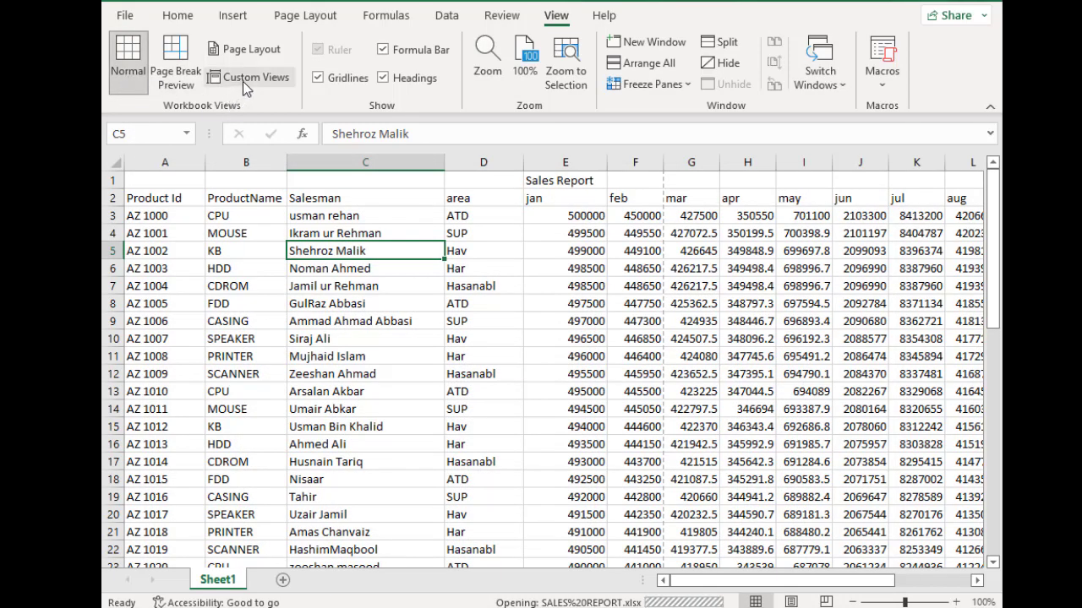
- Select cells C3:H20 and save a custom view named "a", including print settings and hidden rows, columns and filter settings
click(420, 355)
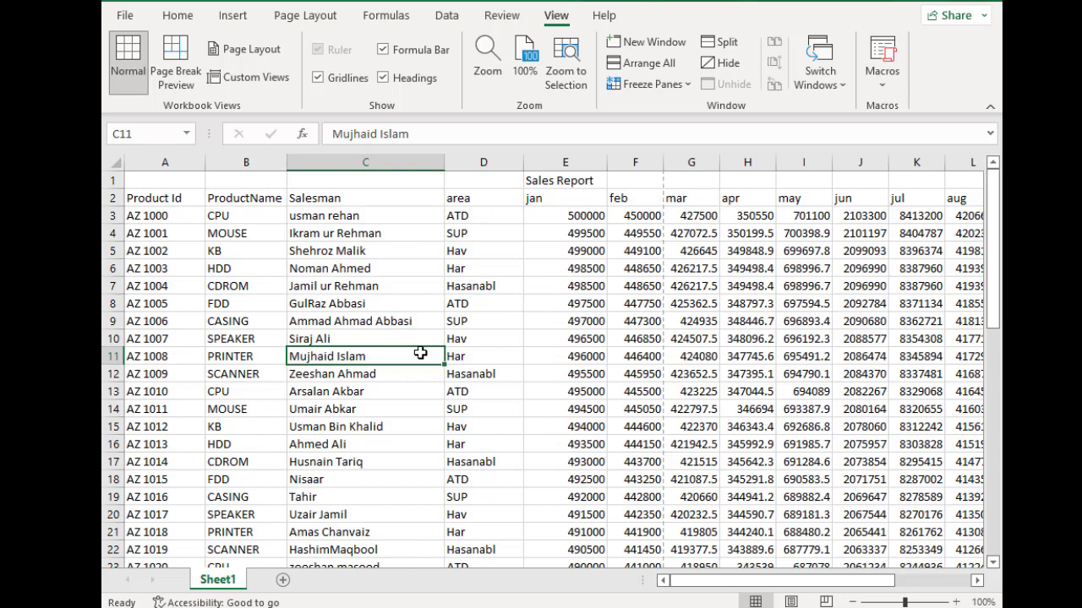
scroll(541, 305, down, 5)
scroll(541, 305, up, 5)
drag(305, 216, 761, 513)
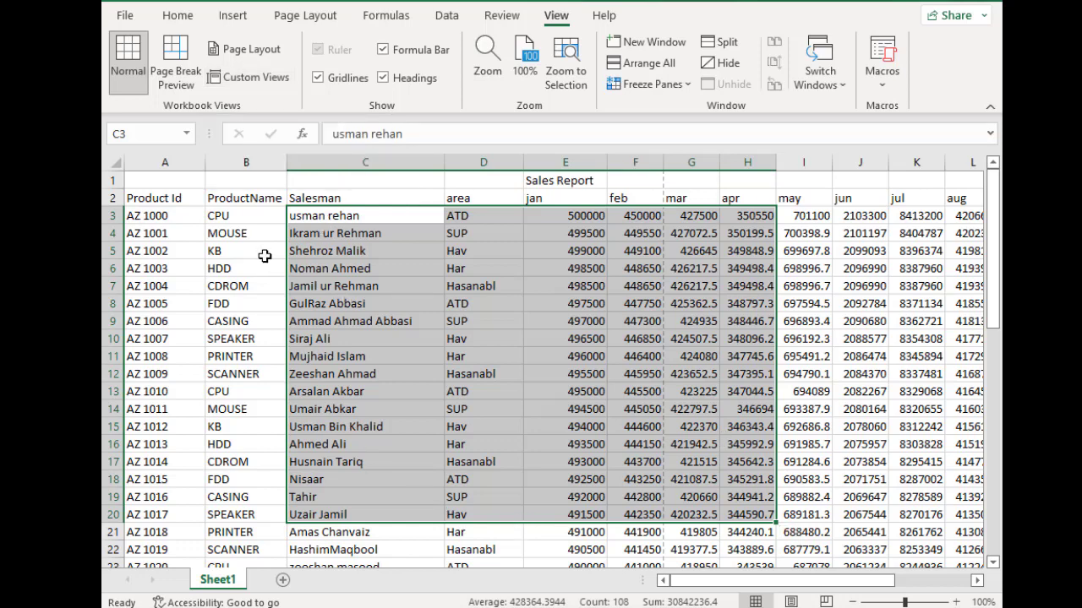
click(262, 84)
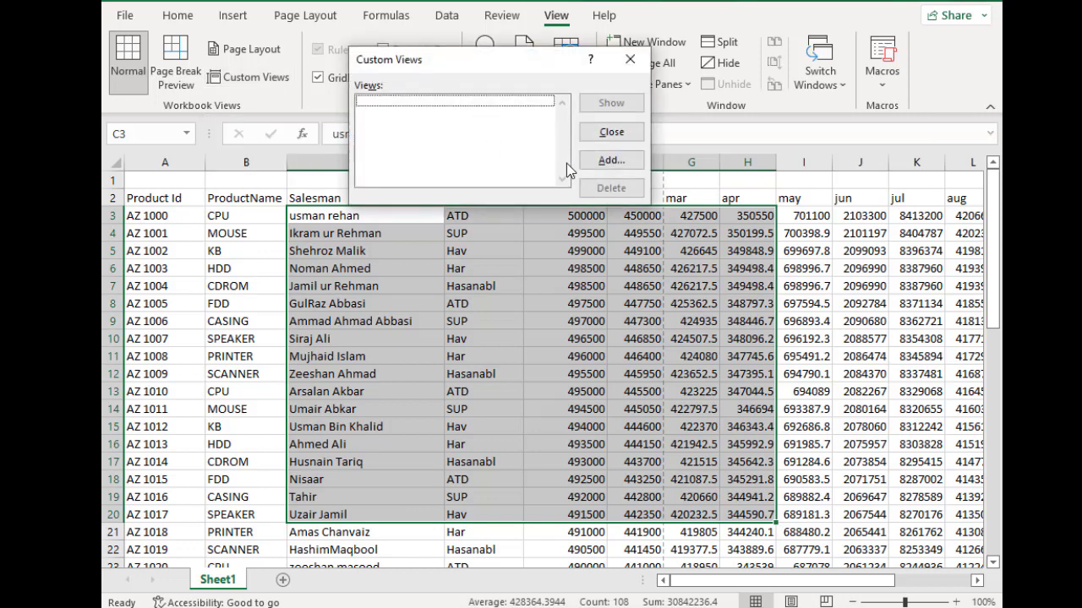
click(609, 161)
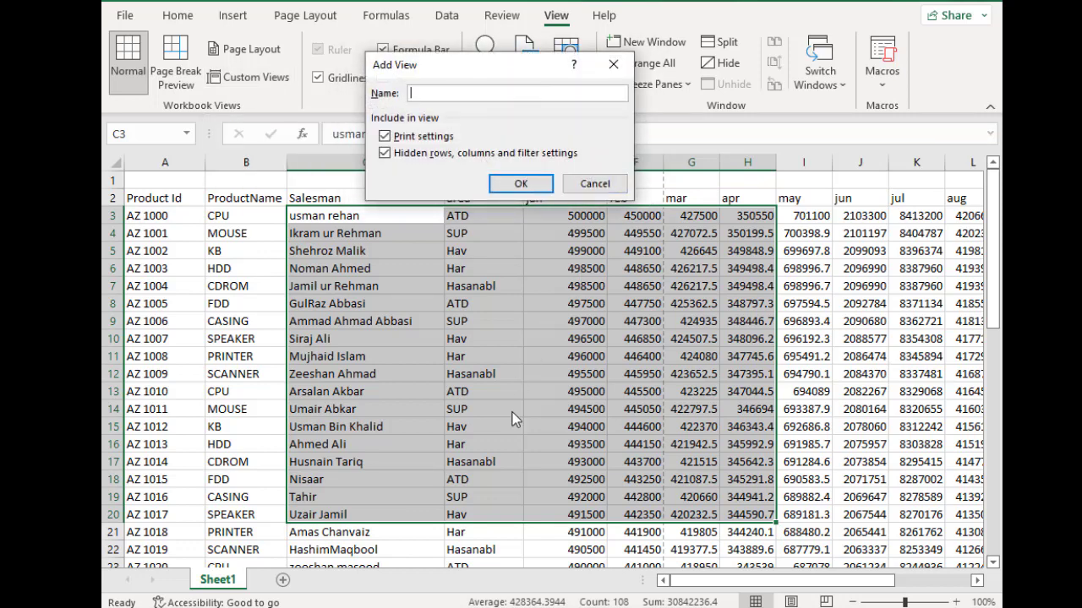
text(a)
click(508, 186)
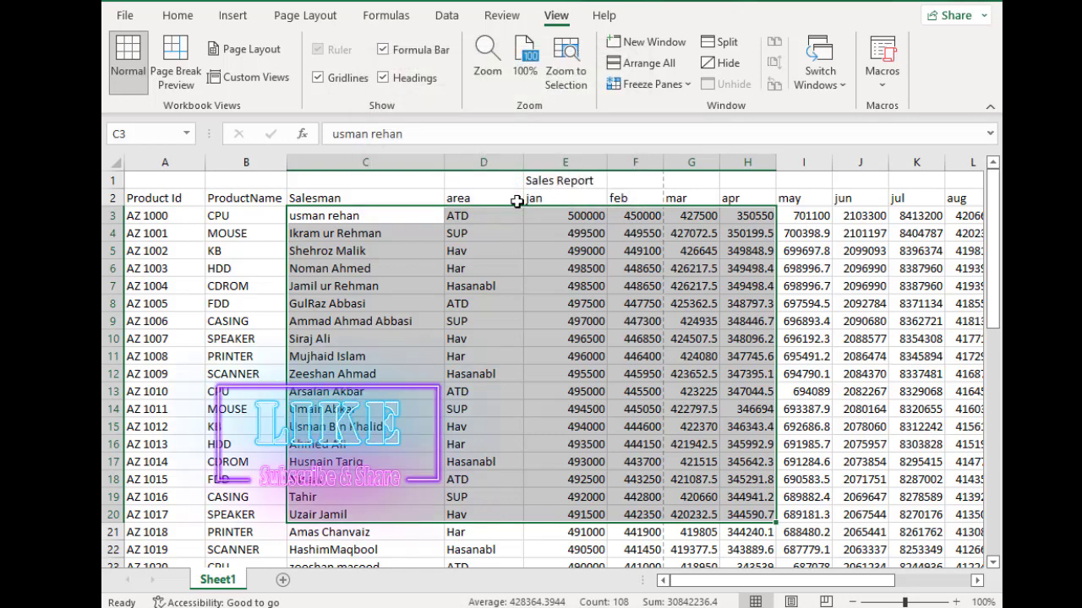
- Go to the sheet's last columns and select the empty cell XEW14
click(526, 326)
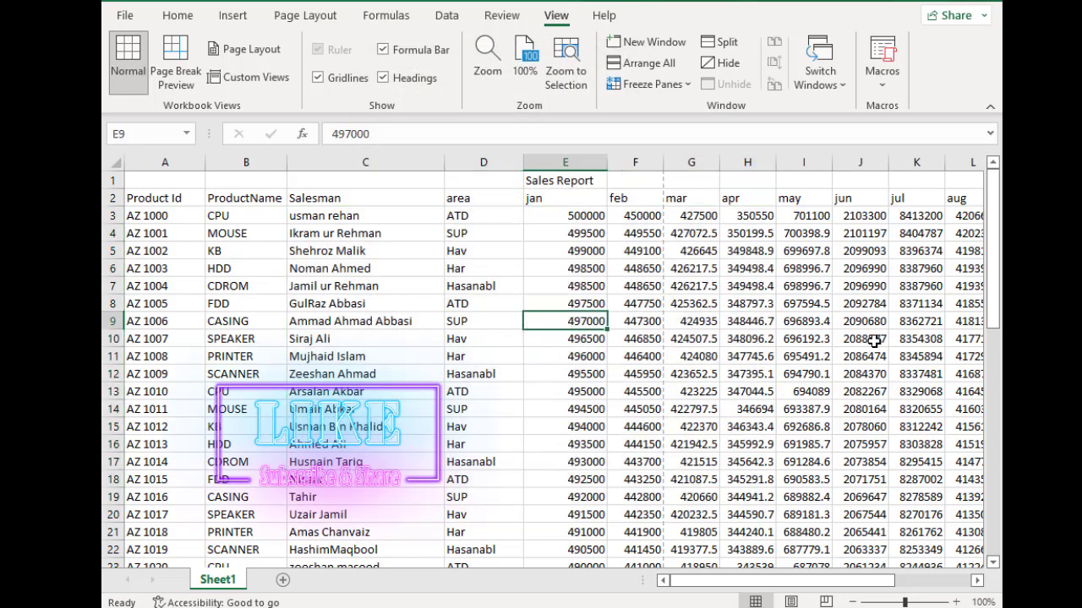
key(ctrl+Right)
key(ctrl+Right)
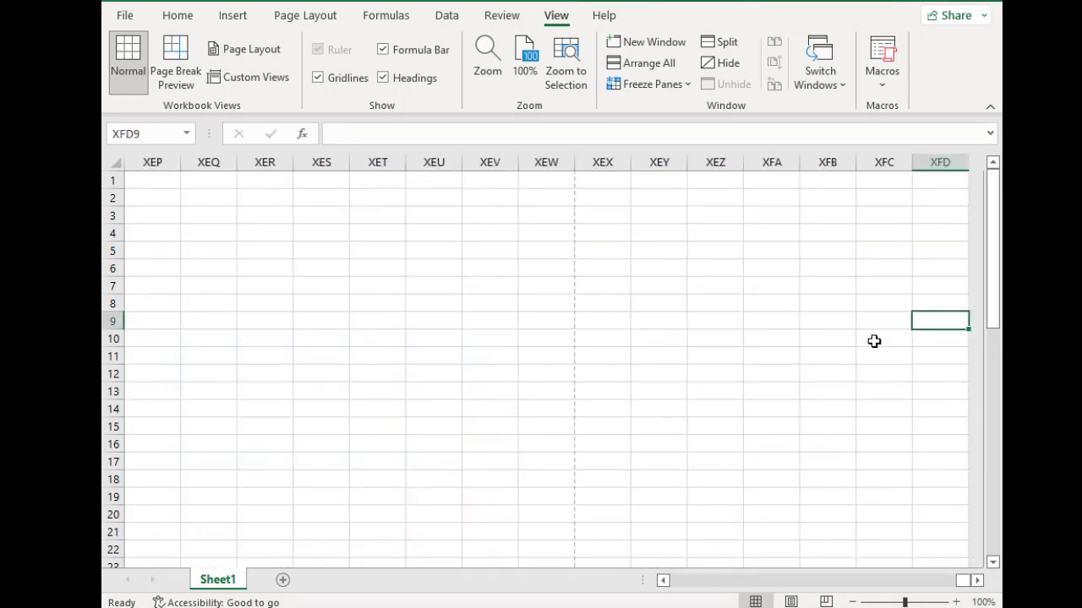
click(929, 320)
click(942, 393)
click(682, 375)
click(541, 405)
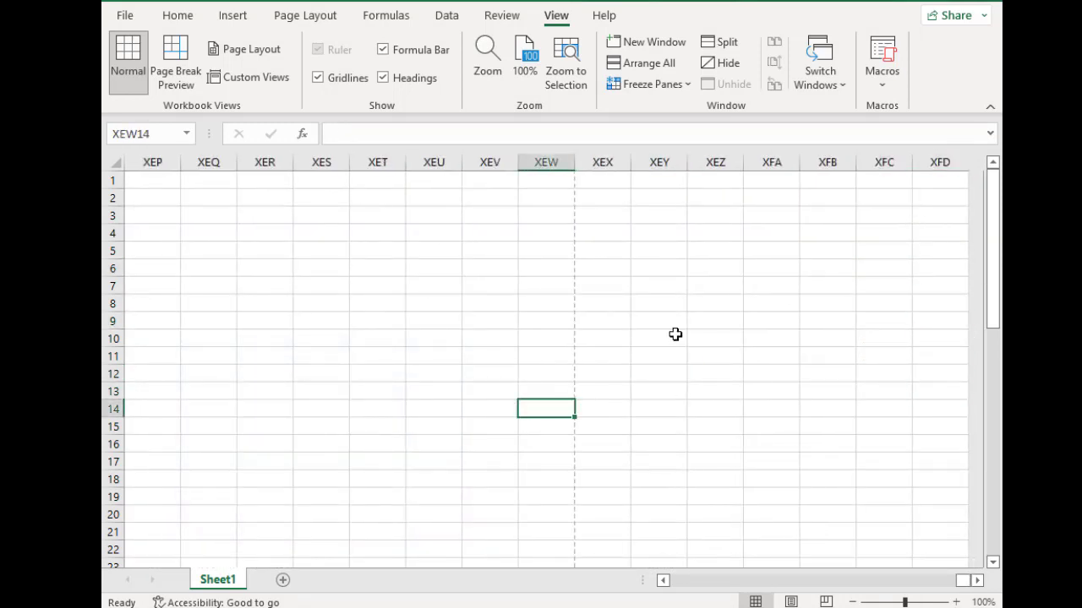
- Enter 54564, 25121 and 2121 in cells XEW14 to XEW16
text(54564)
key(Return)
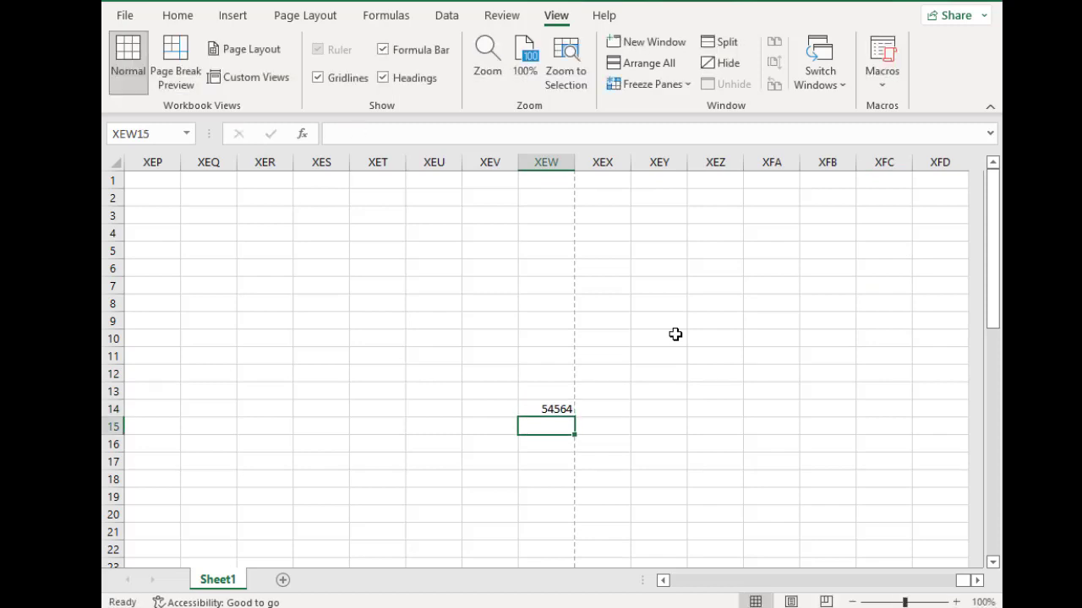
text(25121)
key(Return)
text(2121)
key(Return)
text(.)
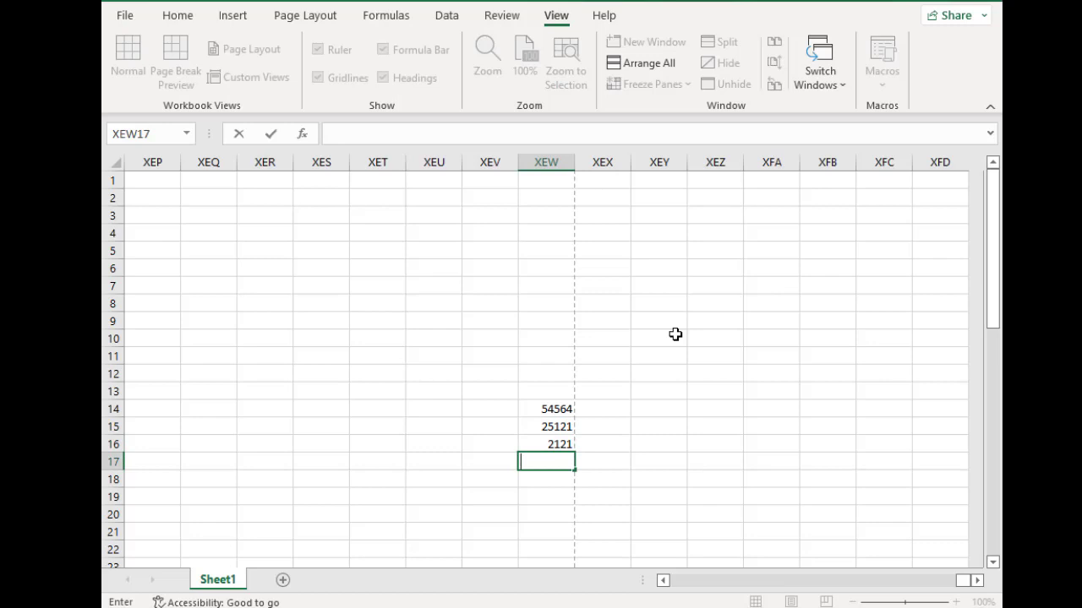
key(Return)
key(Up)
key(Up)
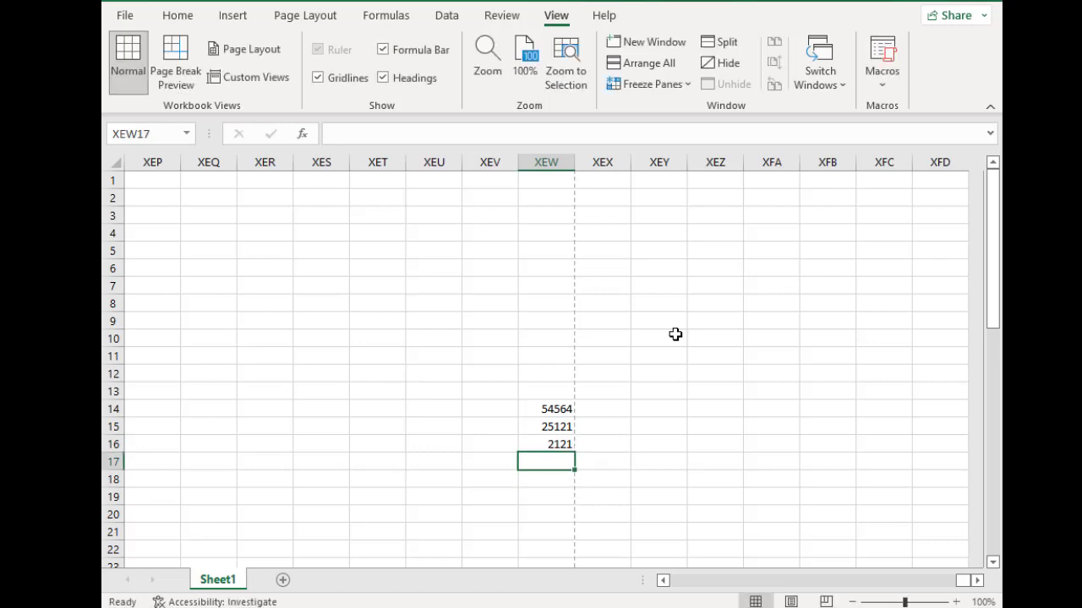
- Show the saved custom view "a" to return to the sales data, and select cell C9
click(221, 77)
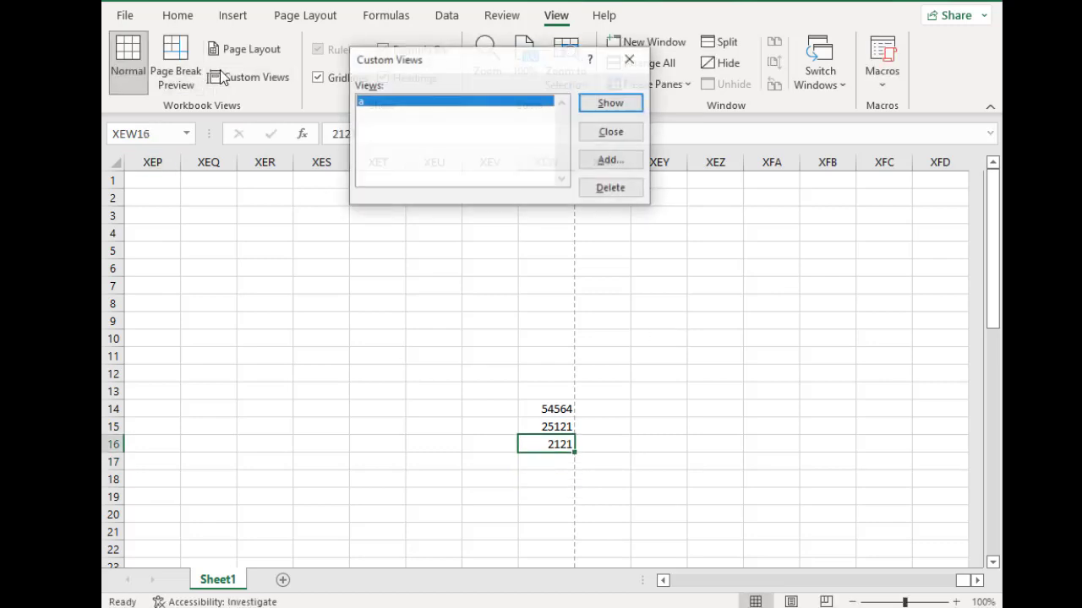
click(624, 105)
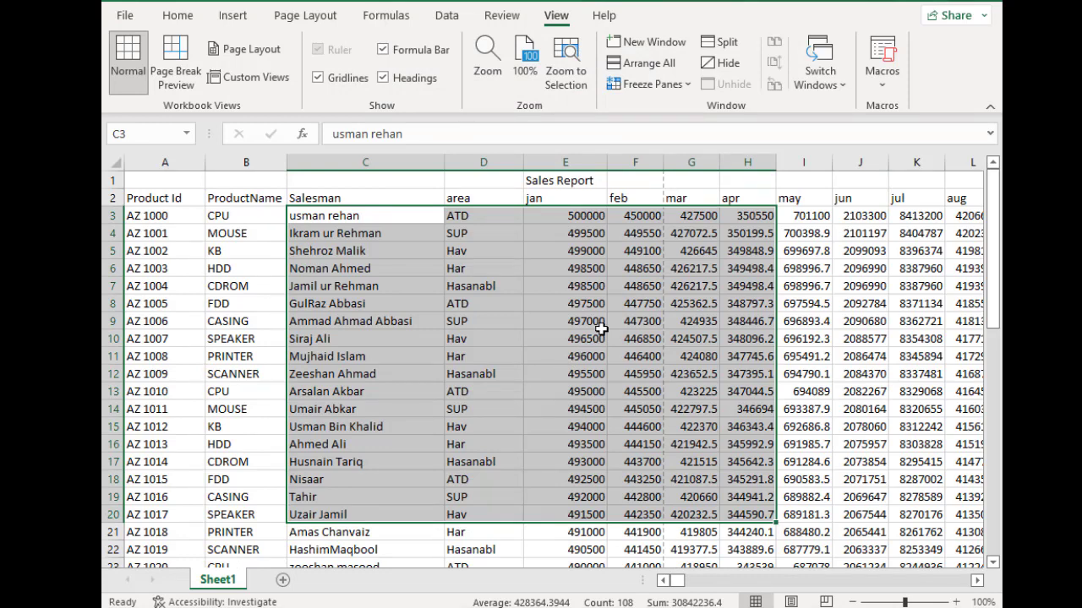
click(365, 323)
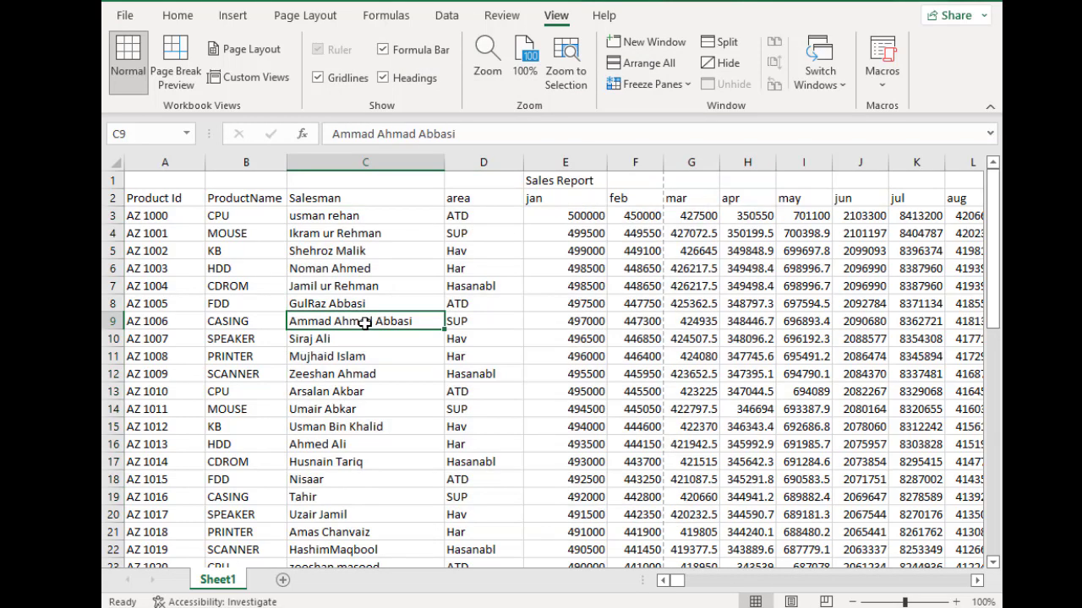
- Select cell A5 and hide the formula bar
click(202, 249)
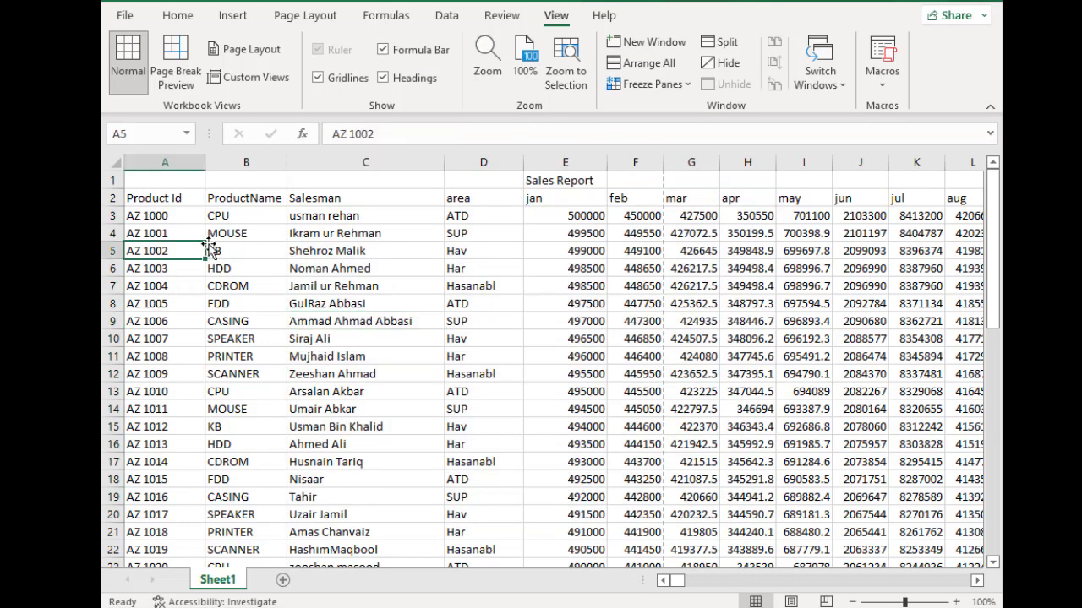
click(384, 51)
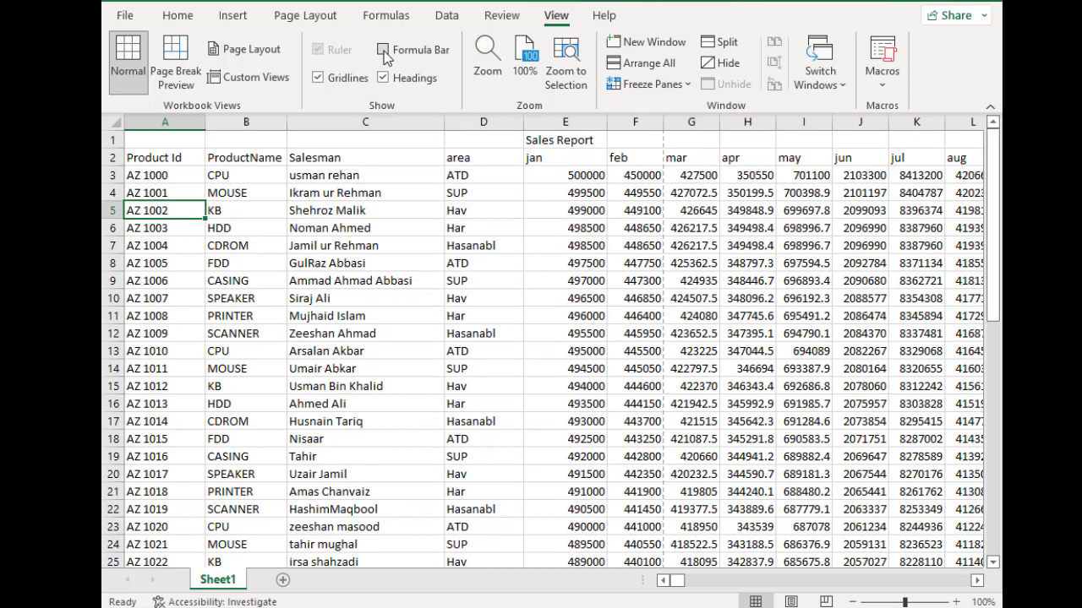
- Show the formula bar again, select cell C3, and toggle the formula bar off and back on
click(384, 50)
click(384, 50)
click(384, 51)
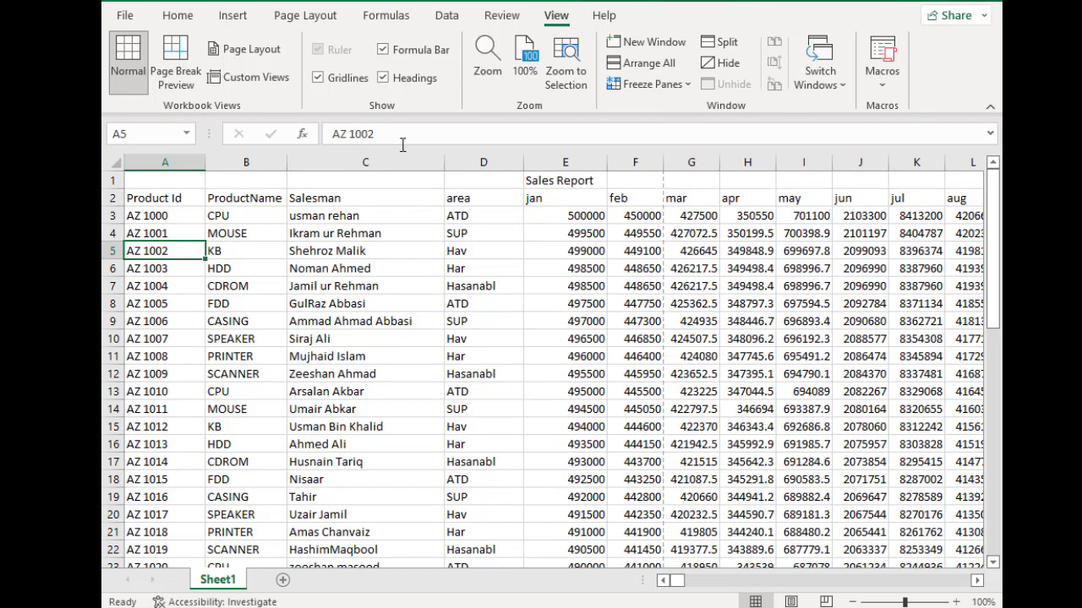
click(380, 218)
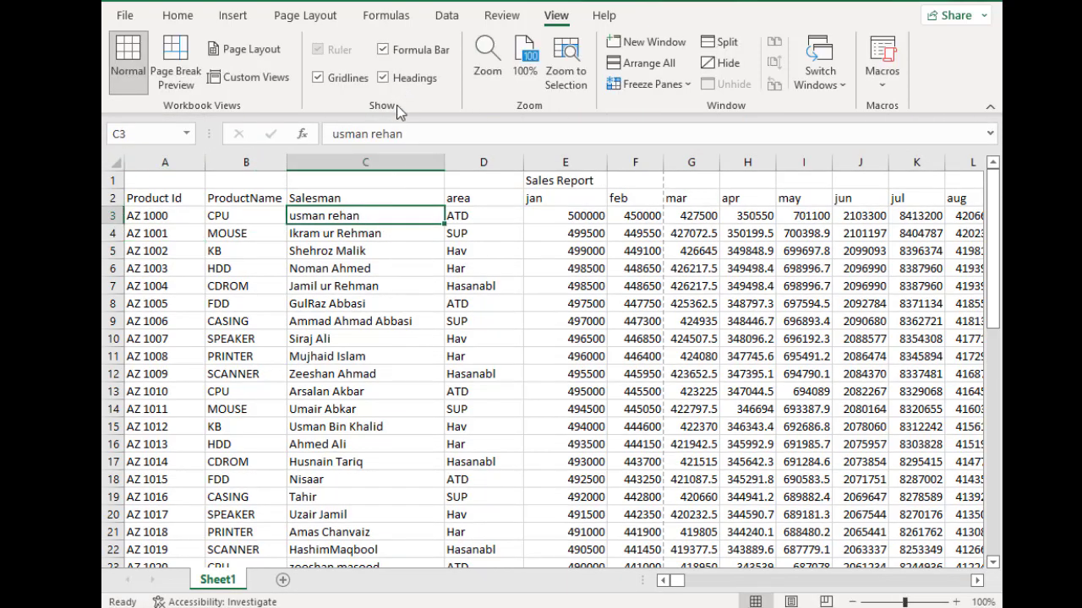
click(384, 50)
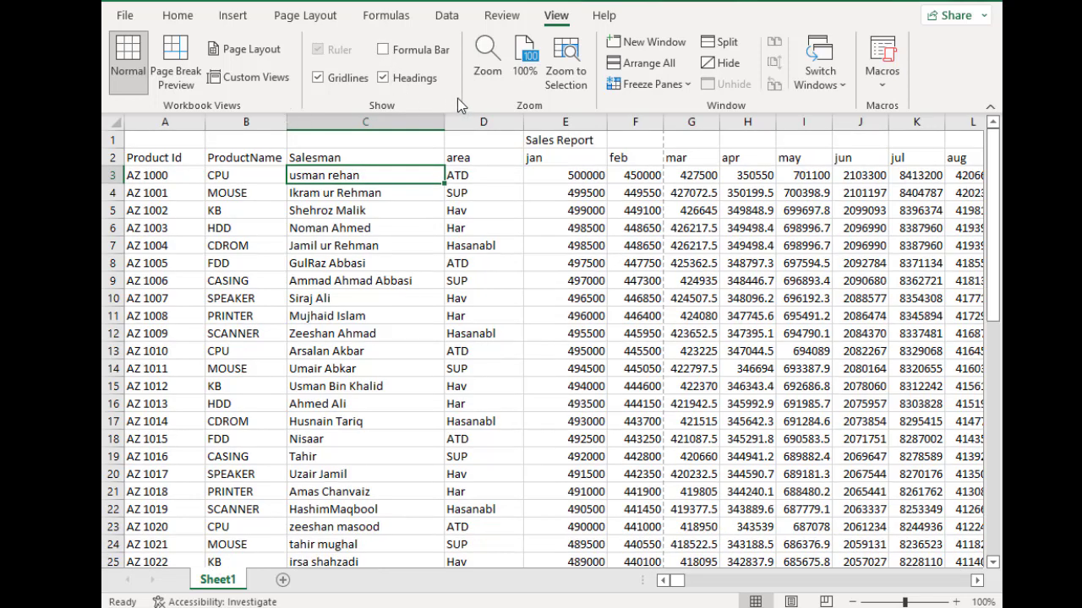
click(383, 51)
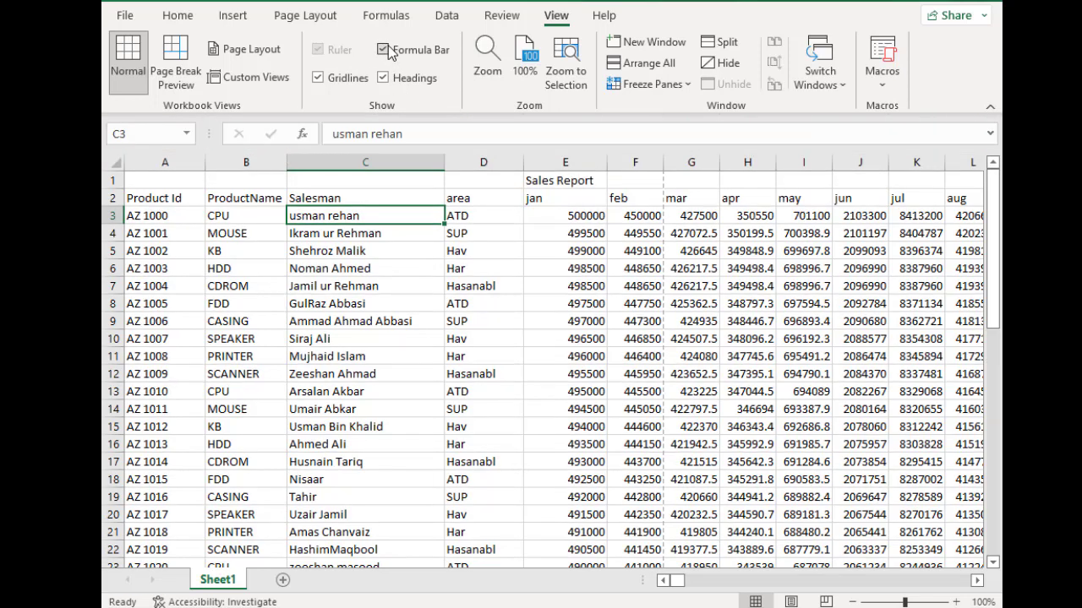
- Select cell D5, hide the worksheet gridlines, and turn them back on after checking the sheet
click(519, 251)
scroll(525, 338, down, 3)
scroll(525, 338, down, 17)
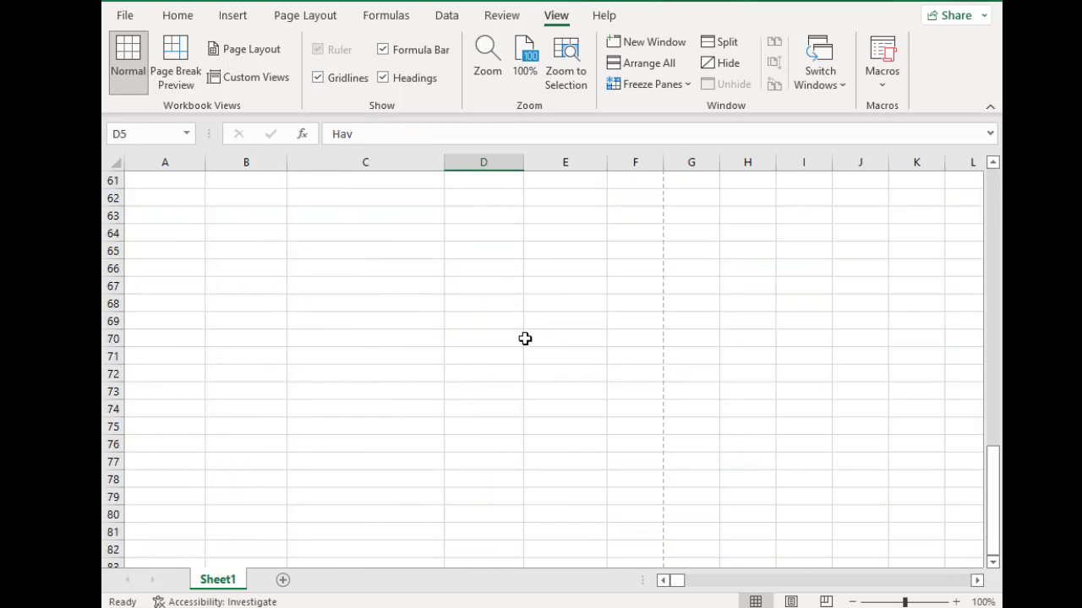
click(346, 83)
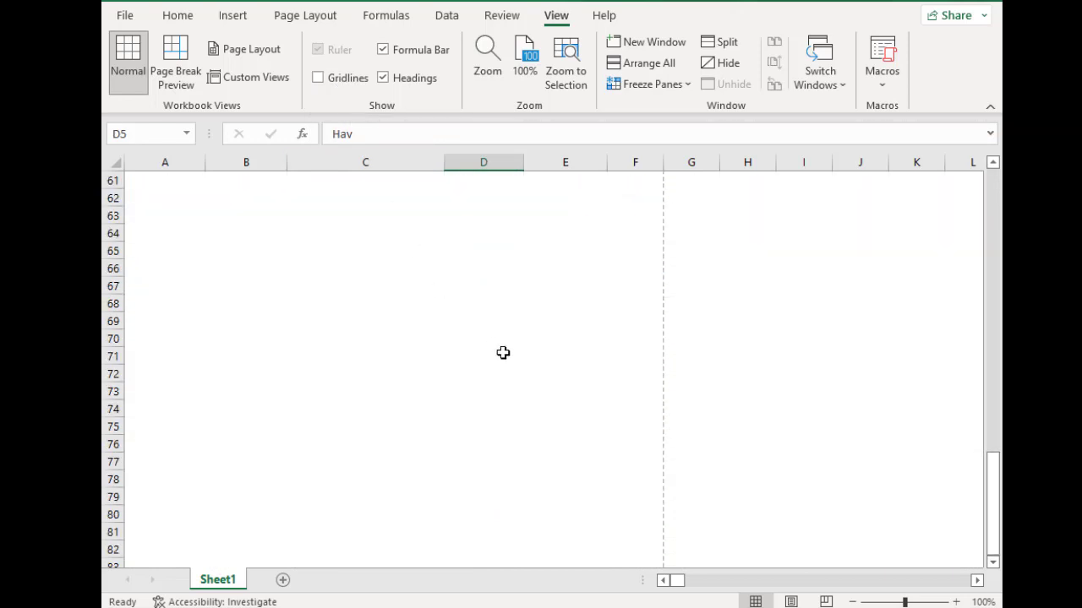
scroll(500, 362, up, 15)
scroll(499, 365, up, 5)
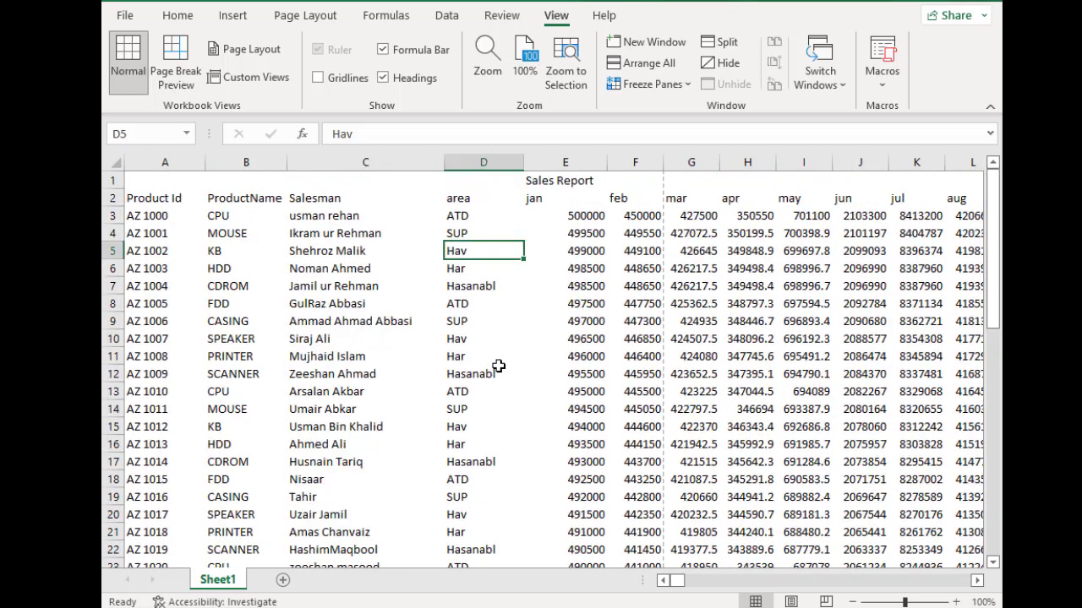
click(360, 87)
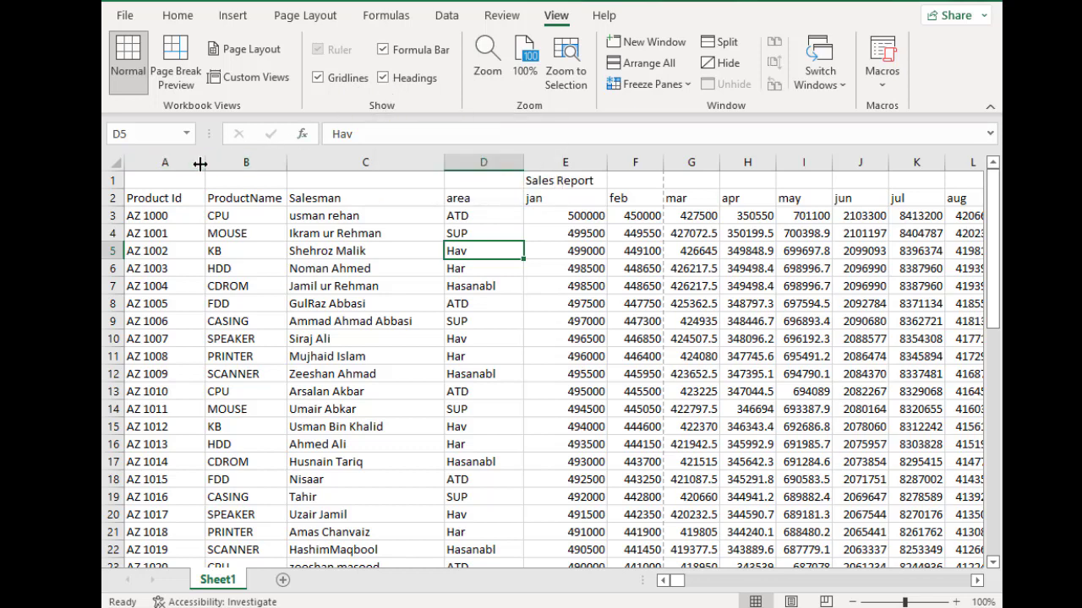
- Hide and restore the row and column headings, and select column B, row 4 and cell C7 in turn
click(382, 79)
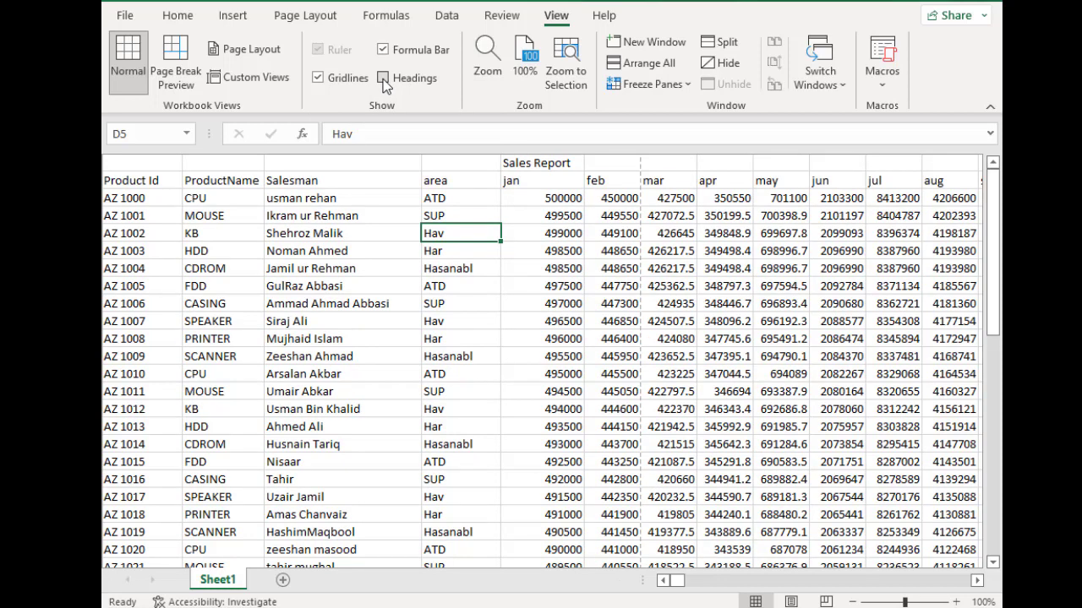
click(383, 79)
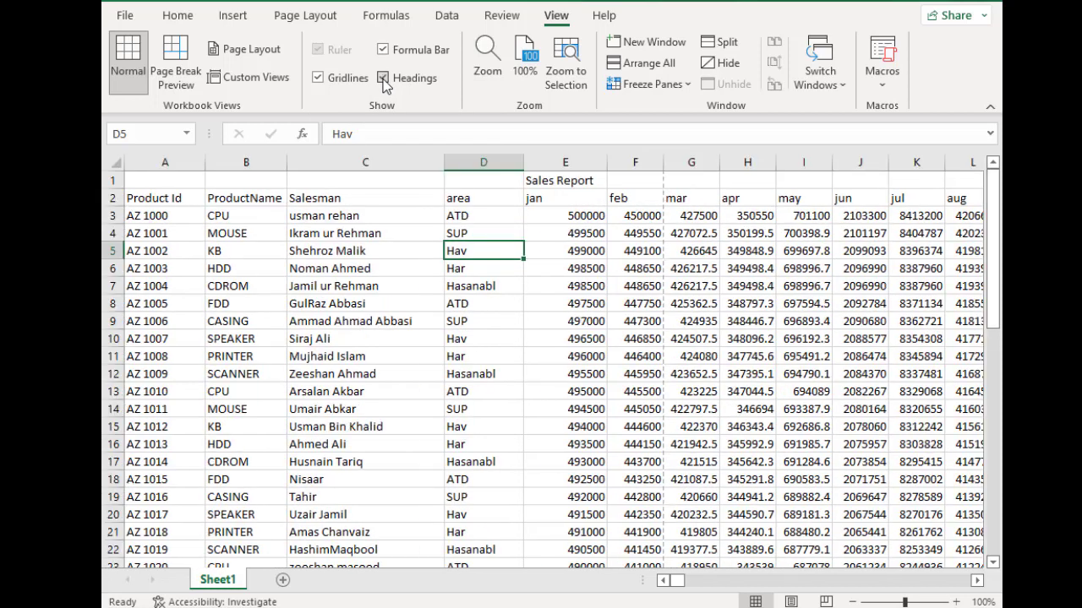
click(269, 164)
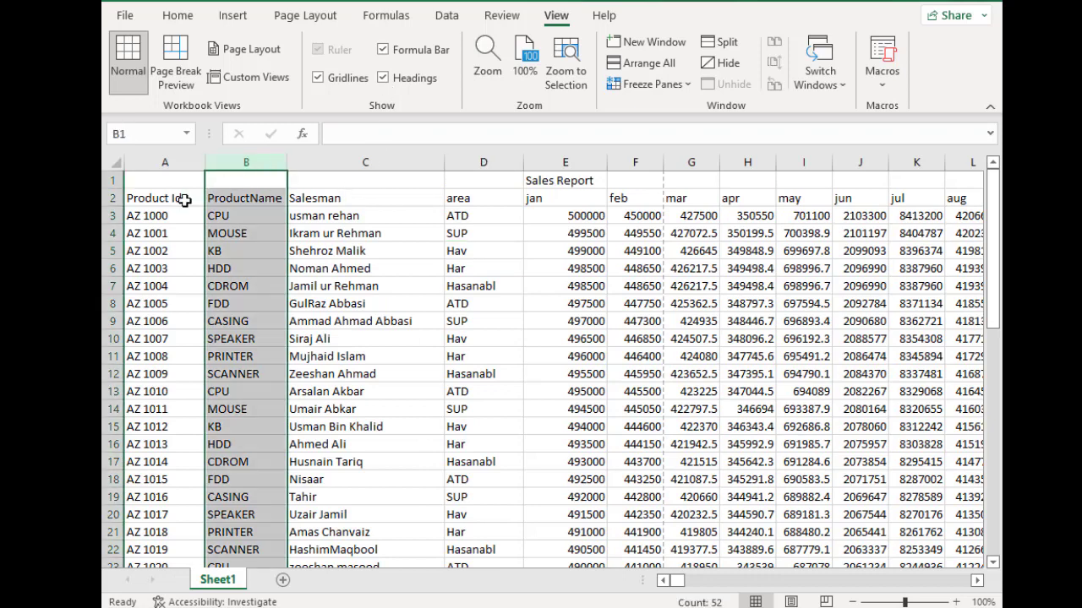
click(113, 234)
click(409, 290)
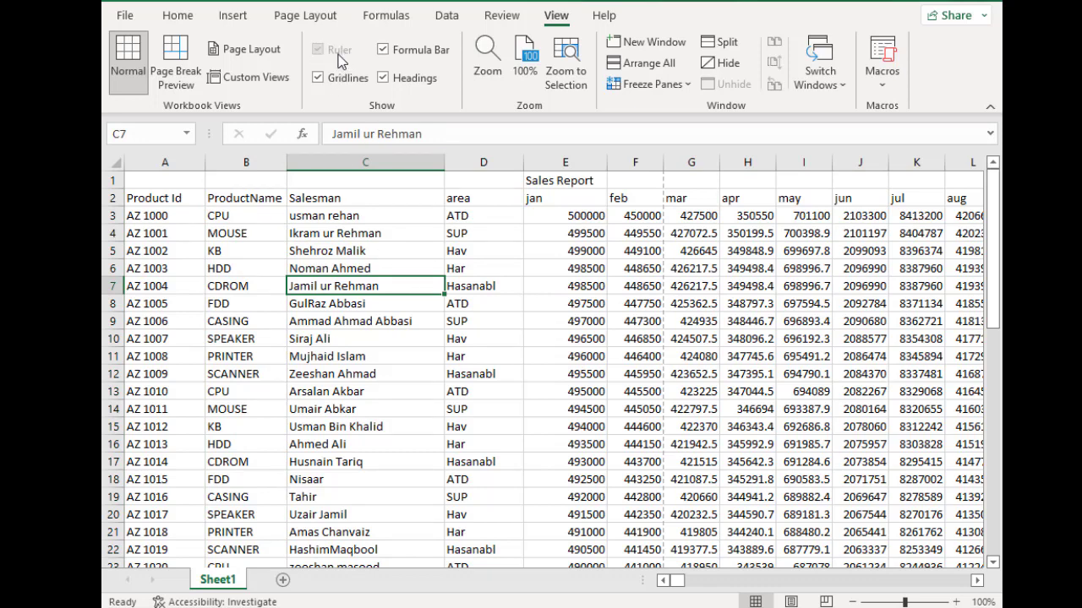
- Toggle the ruler off and back on in Page Layout view, and return to Normal view
click(241, 48)
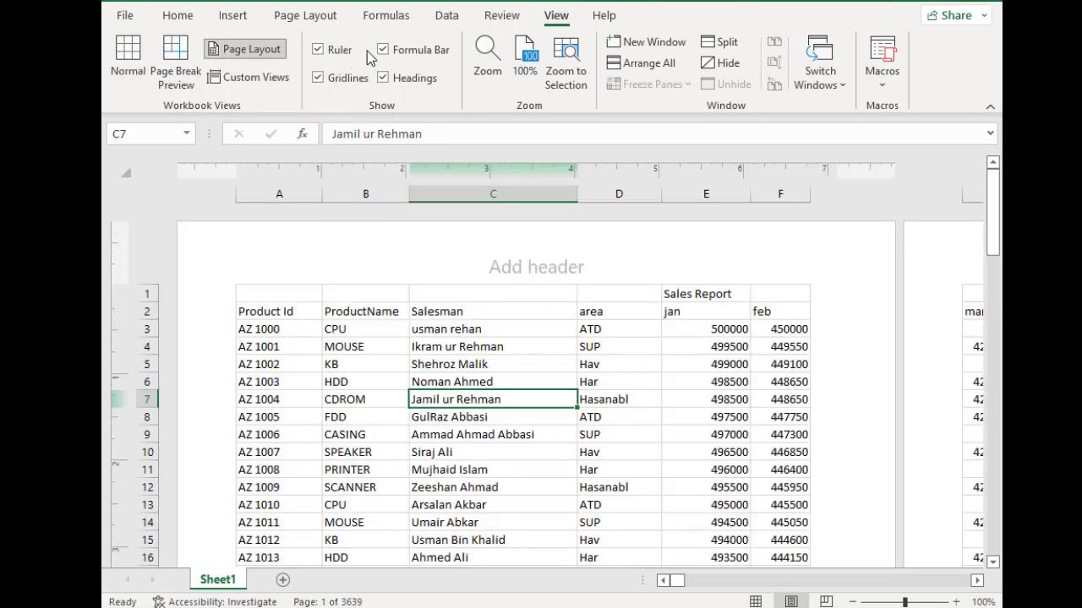
click(346, 55)
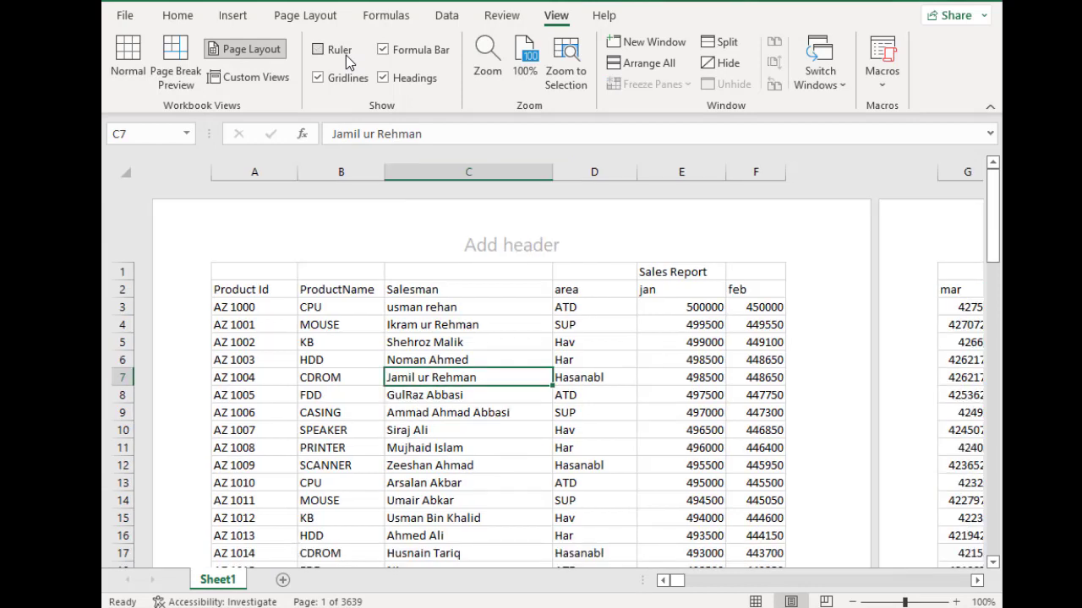
click(345, 55)
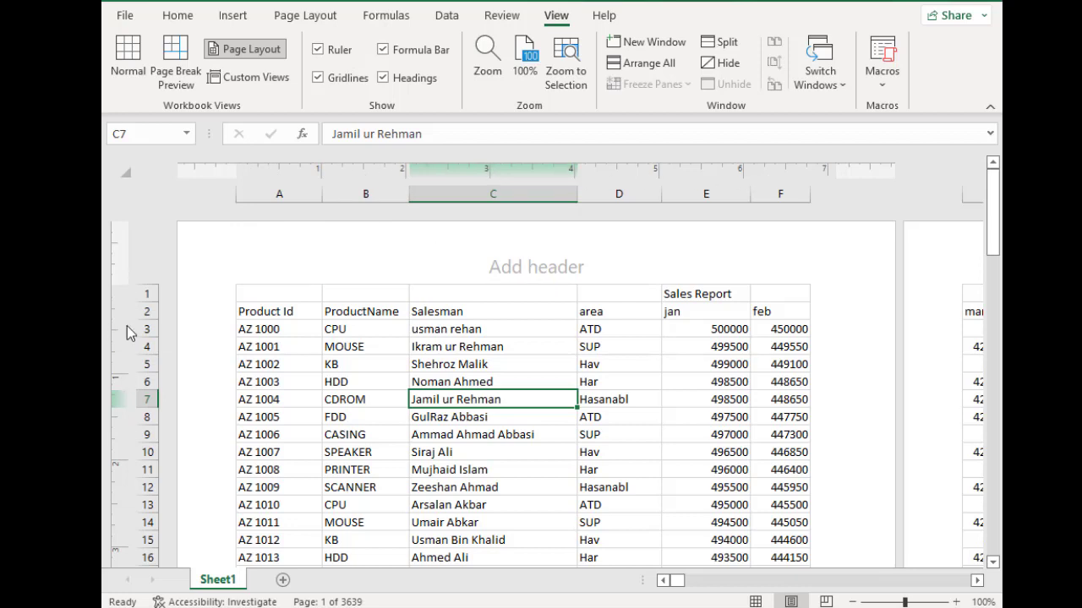
click(125, 59)
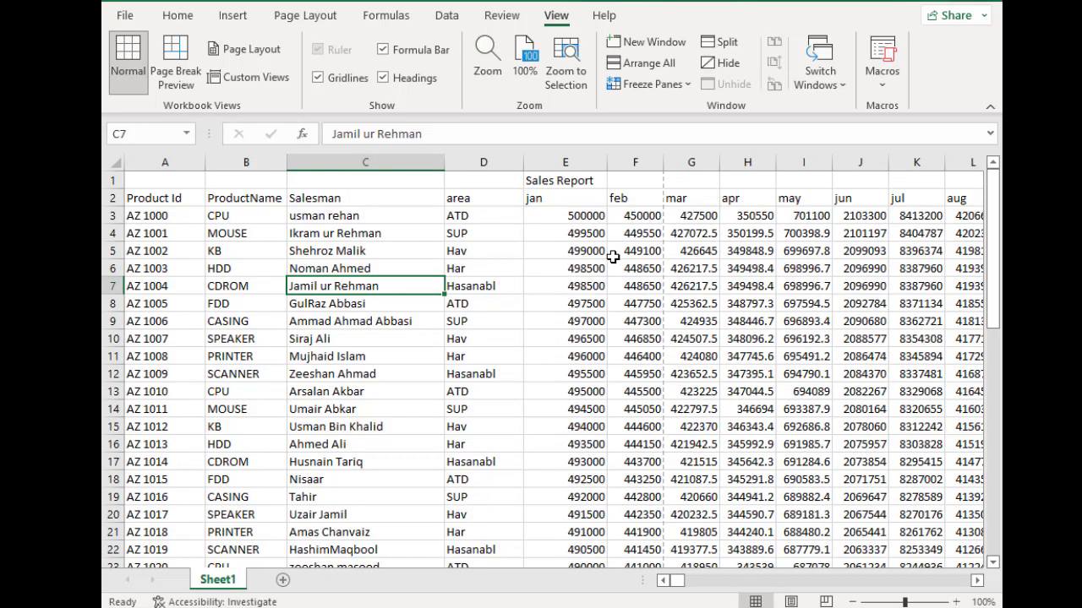
- Select cell E7 and set the worksheet's zoom magnification to 200%
click(381, 355)
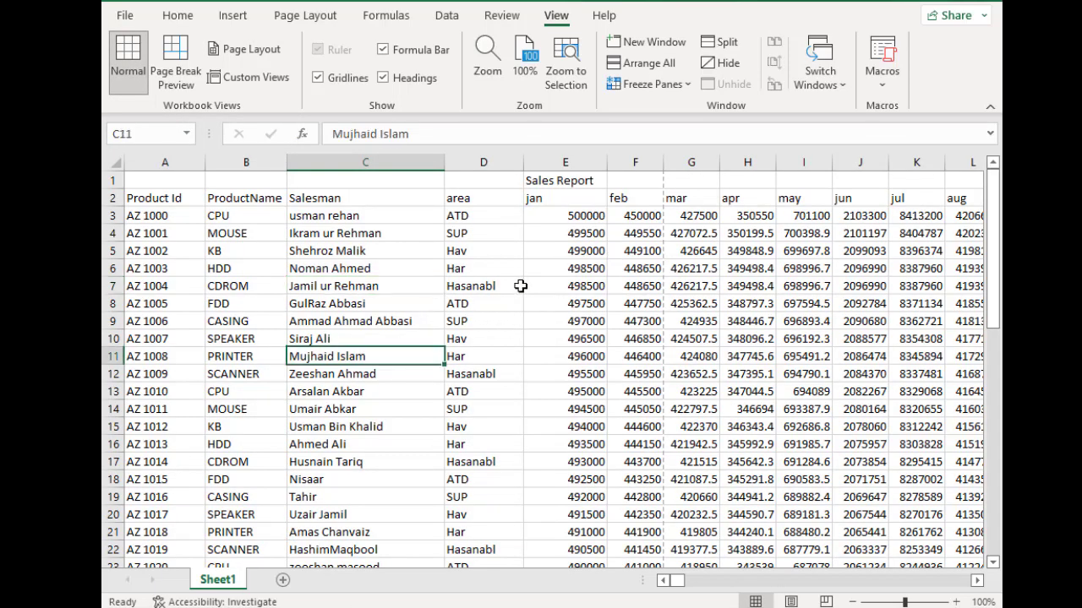
click(520, 286)
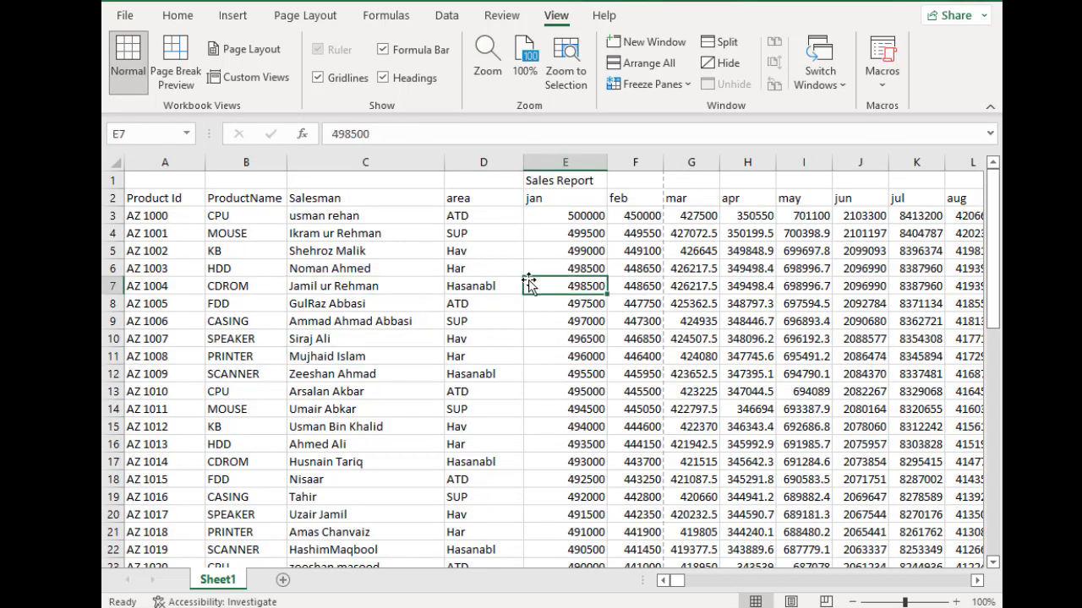
click(495, 68)
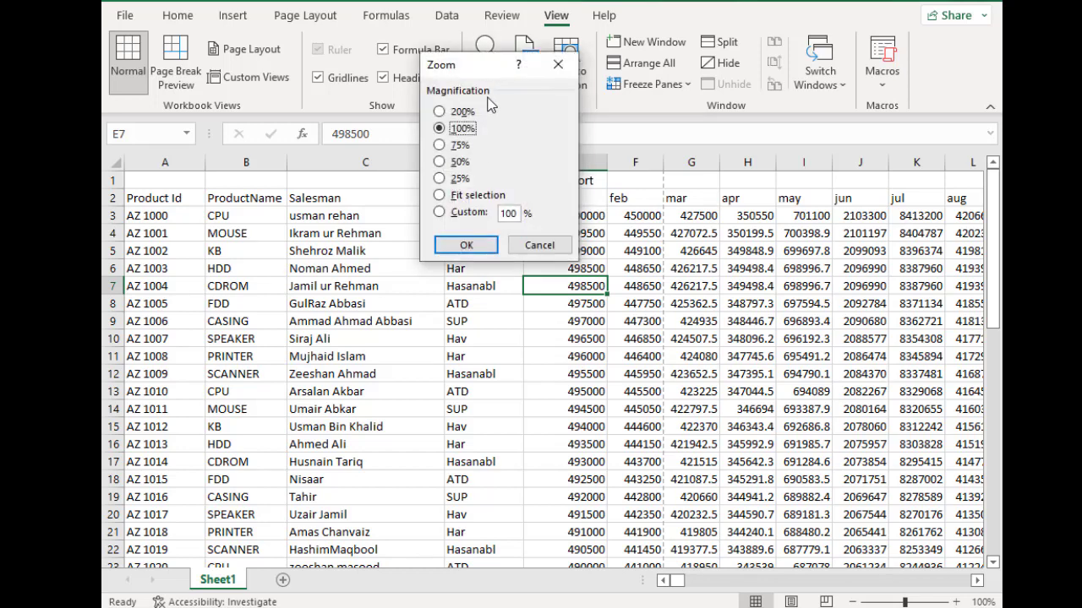
click(462, 113)
click(465, 245)
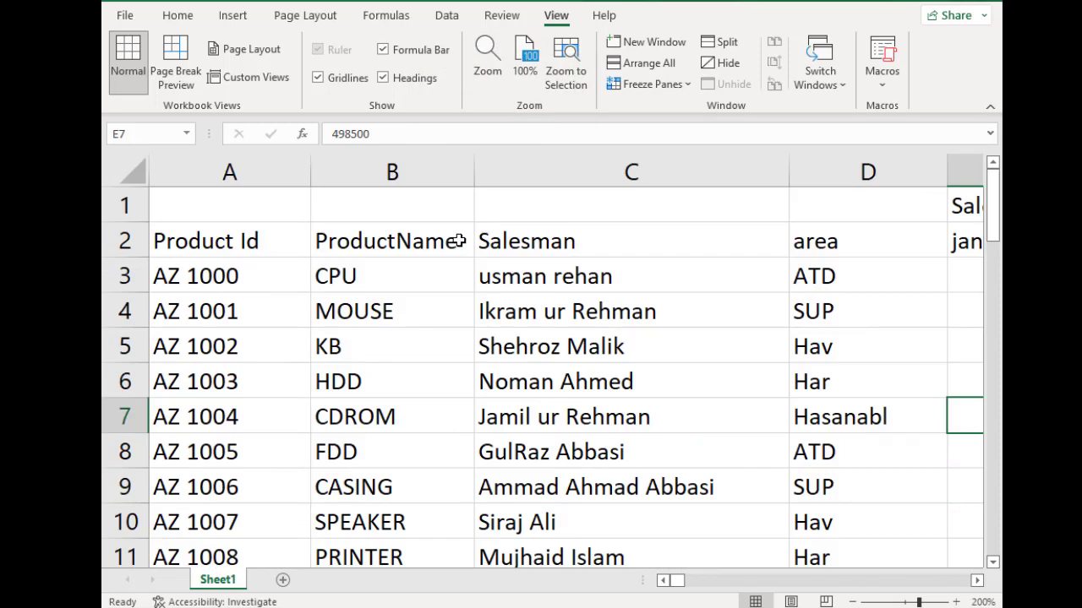
- Reduce the worksheet's zoom magnification to 25%
click(487, 61)
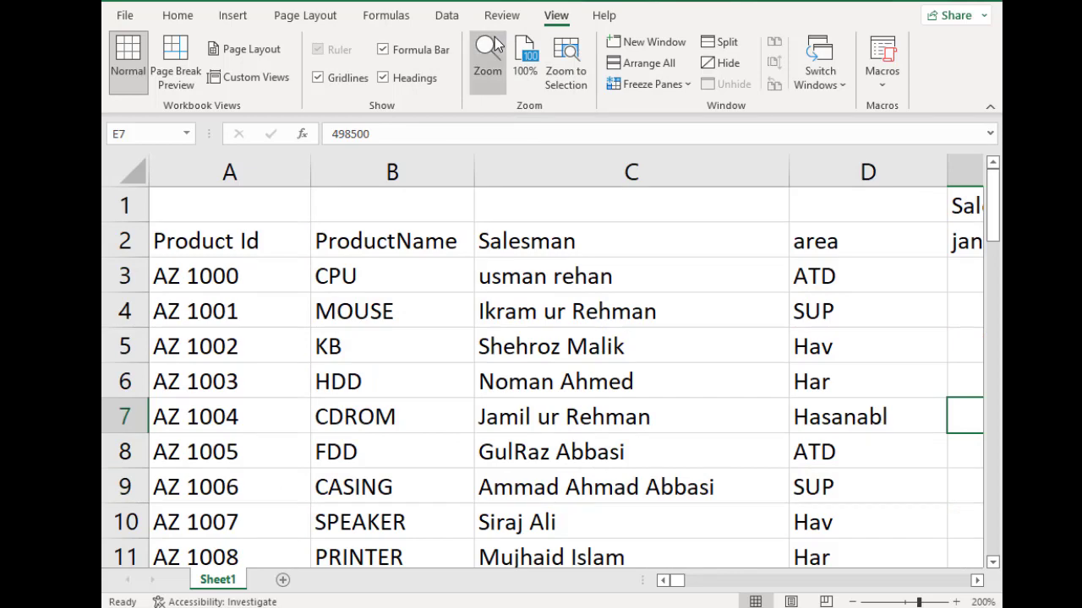
click(470, 181)
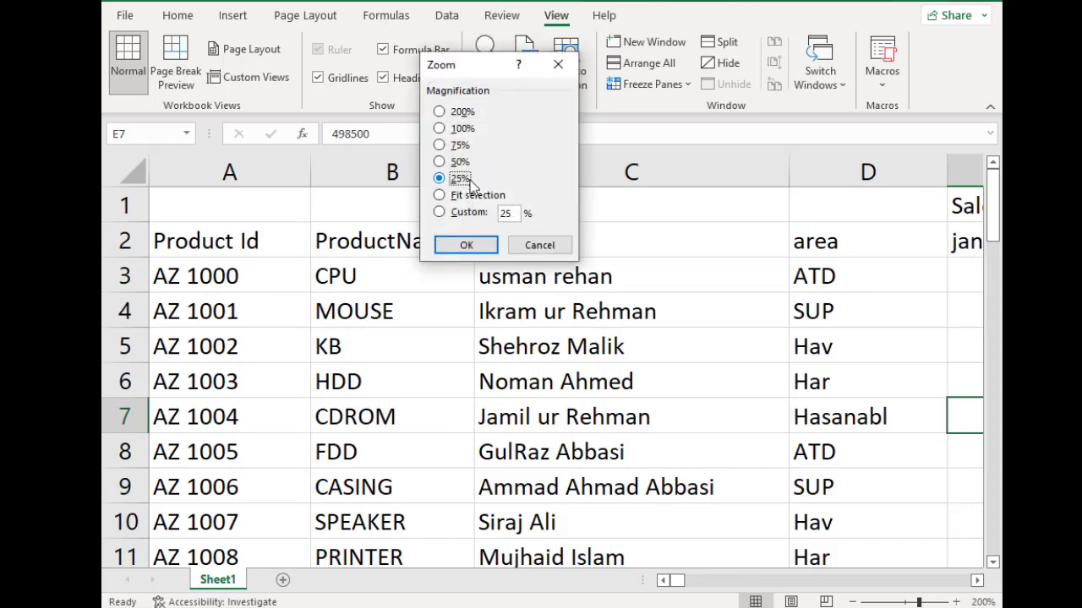
click(465, 248)
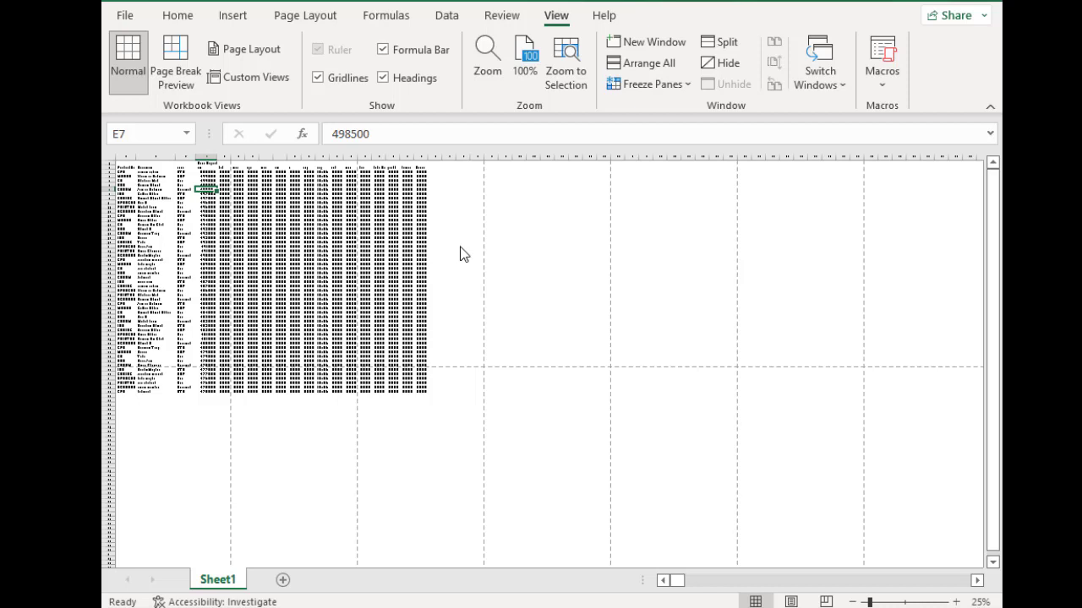
- Set the worksheet's zoom magnification back to 100%
click(486, 63)
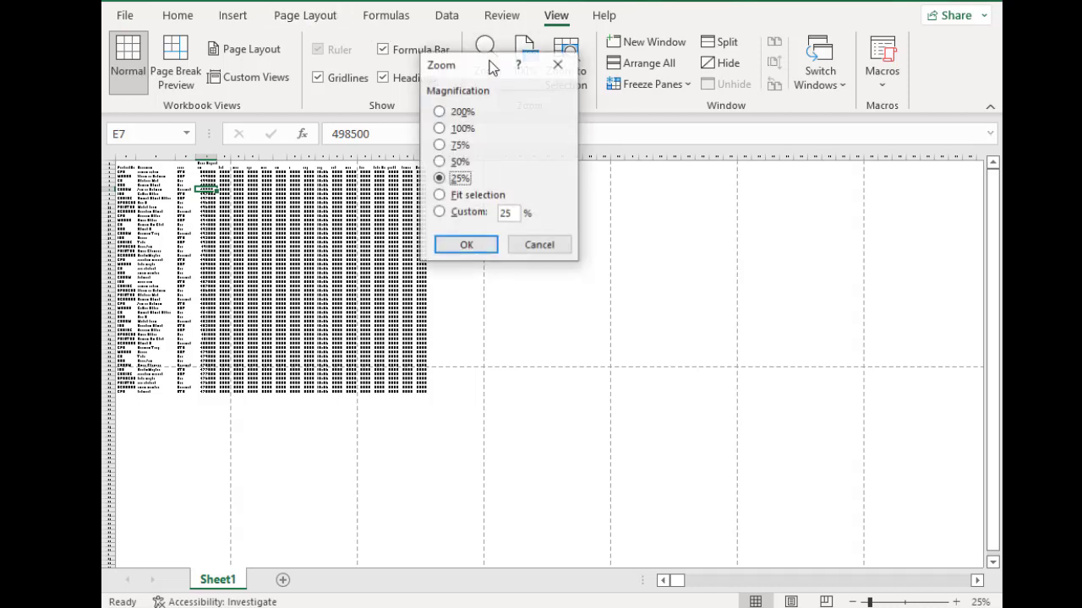
click(455, 131)
click(450, 245)
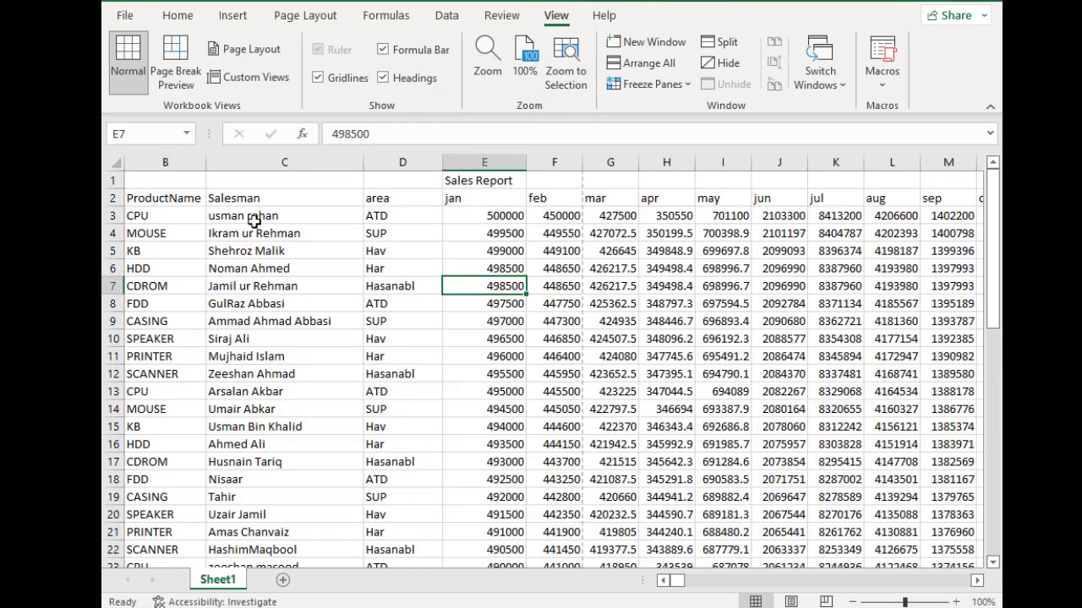
- Select cell C3, zoom the worksheet to the selection, and restore the zoom to 100%
click(279, 215)
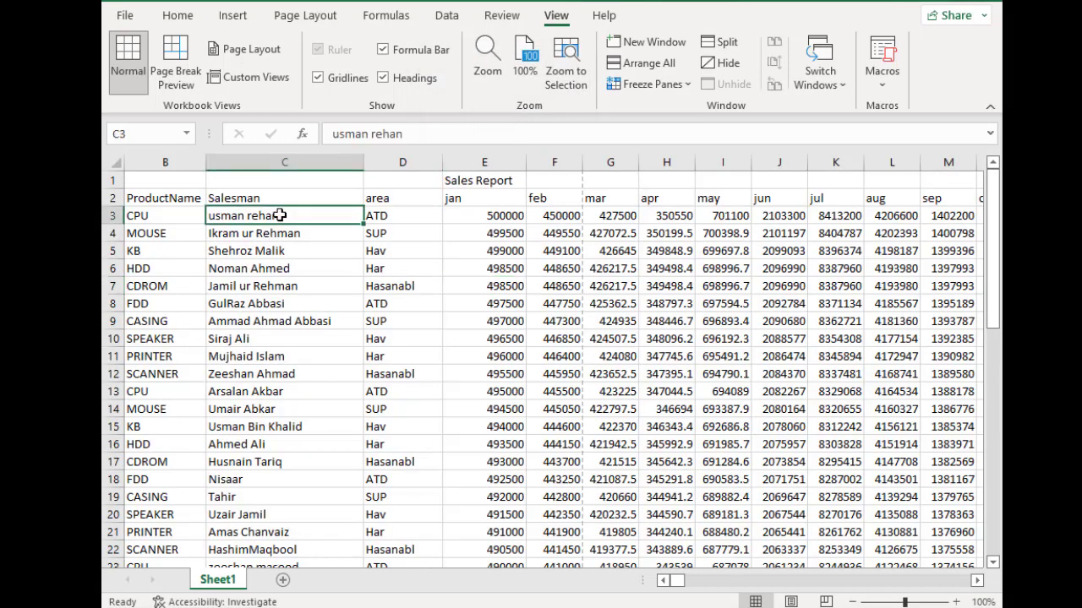
click(572, 88)
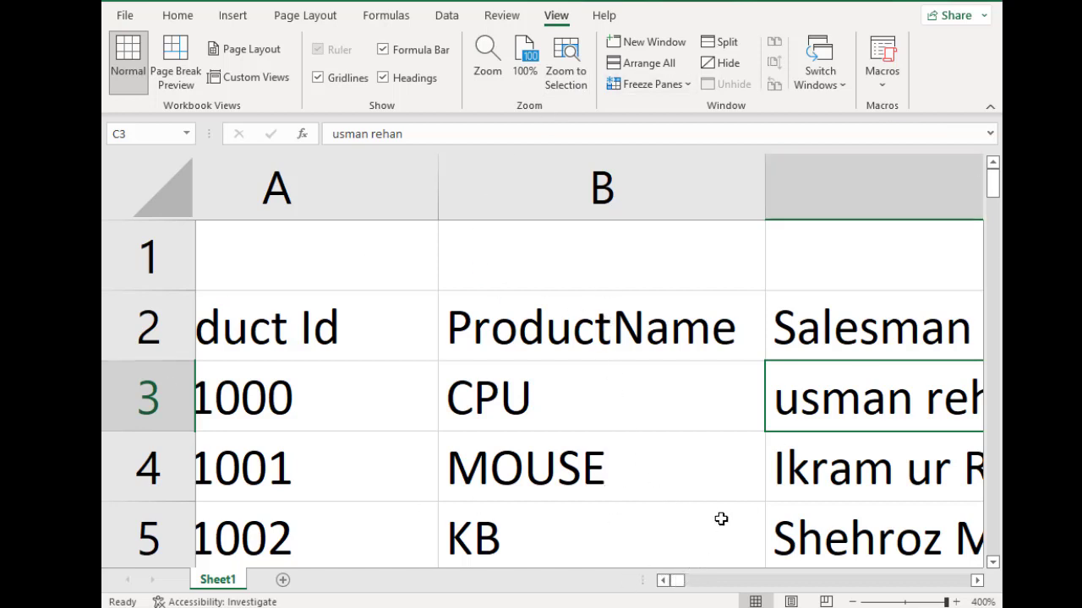
click(519, 73)
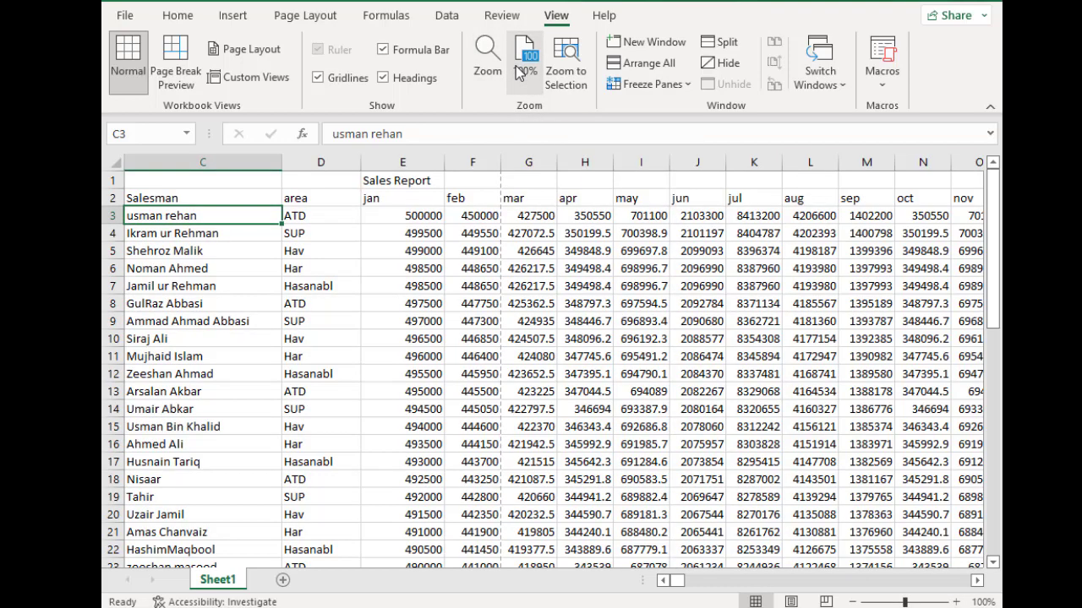
click(470, 300)
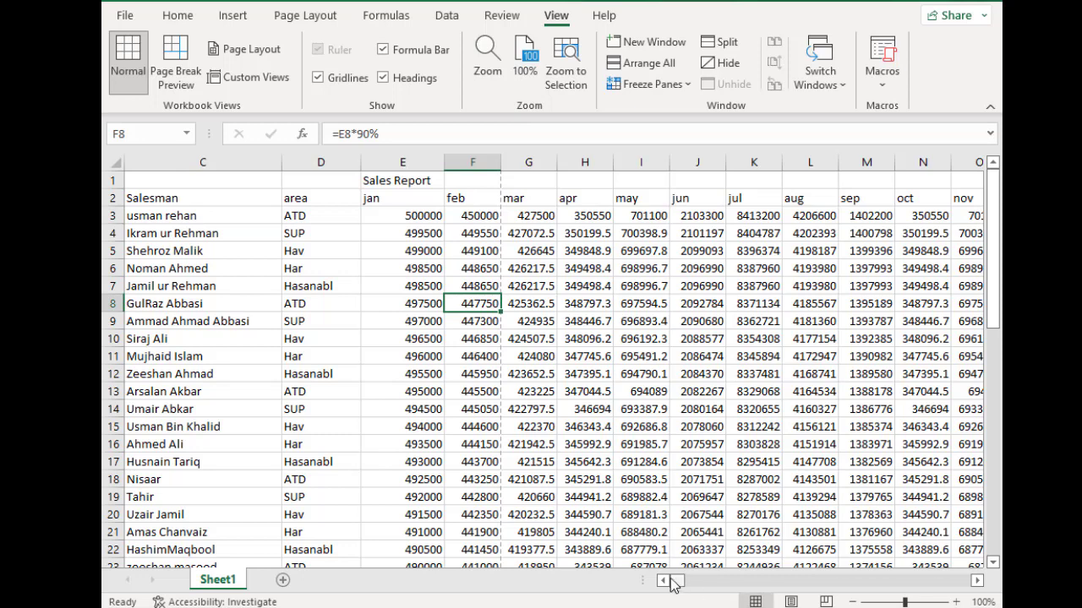
click(663, 580)
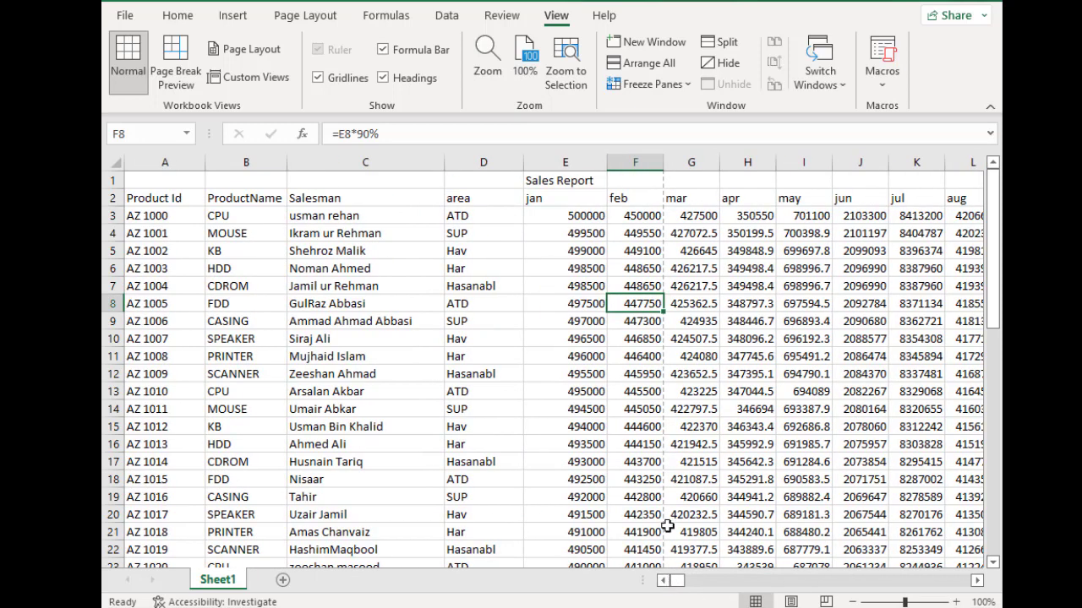
click(535, 200)
click(285, 269)
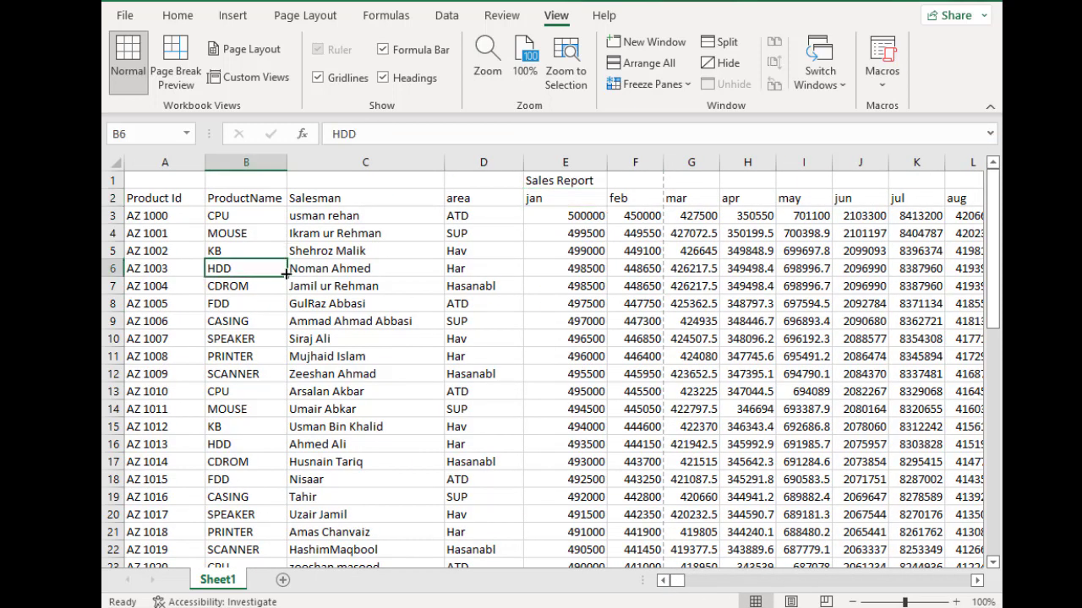
click(448, 230)
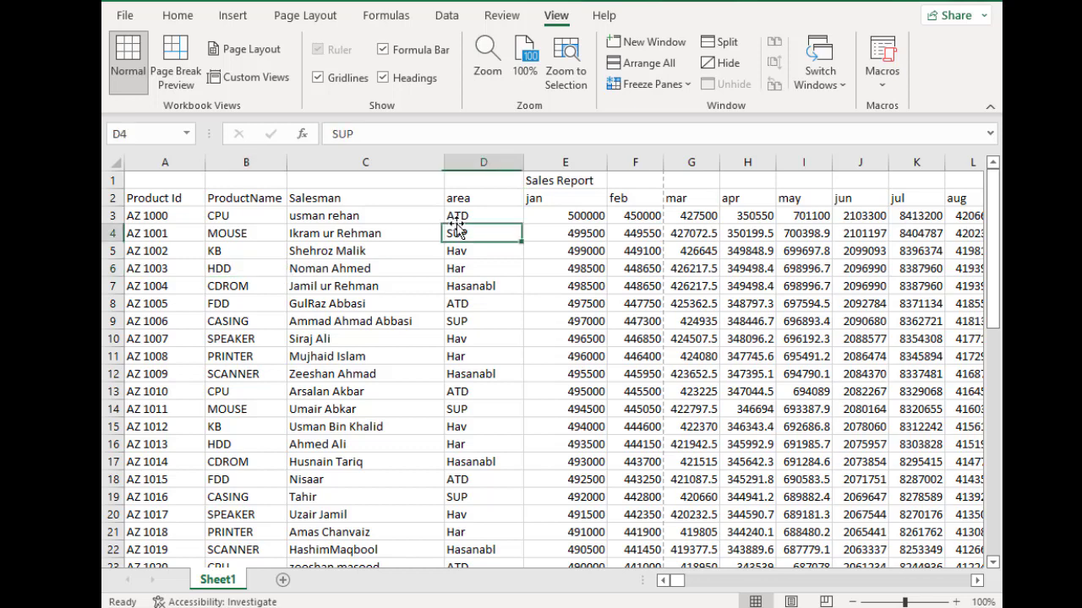
- Open a second window of the sales report workbook and arrange the open windows in Cascade layout
click(643, 42)
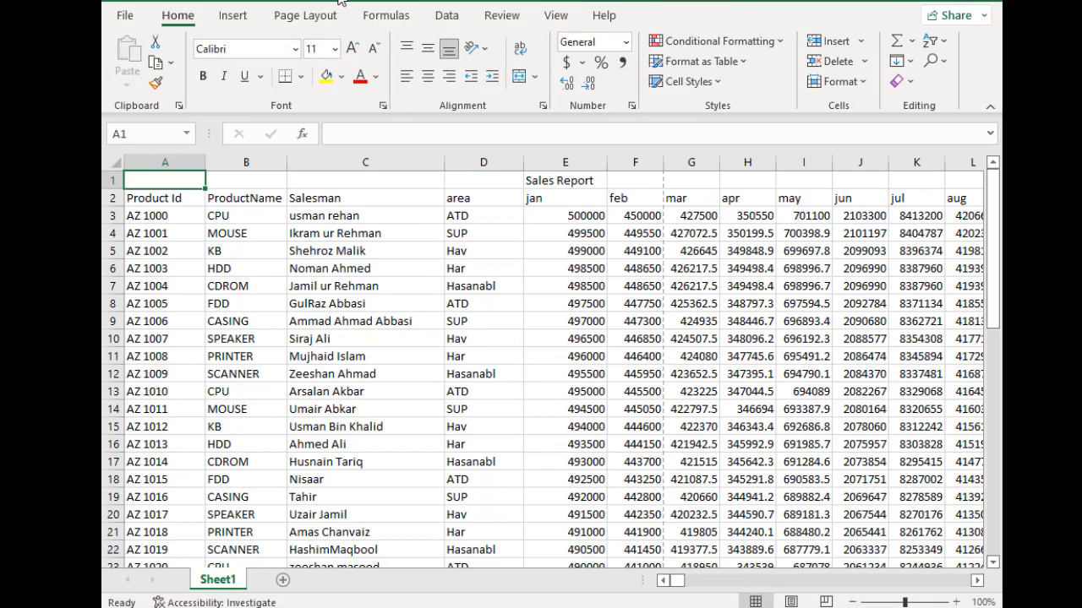
click(555, 16)
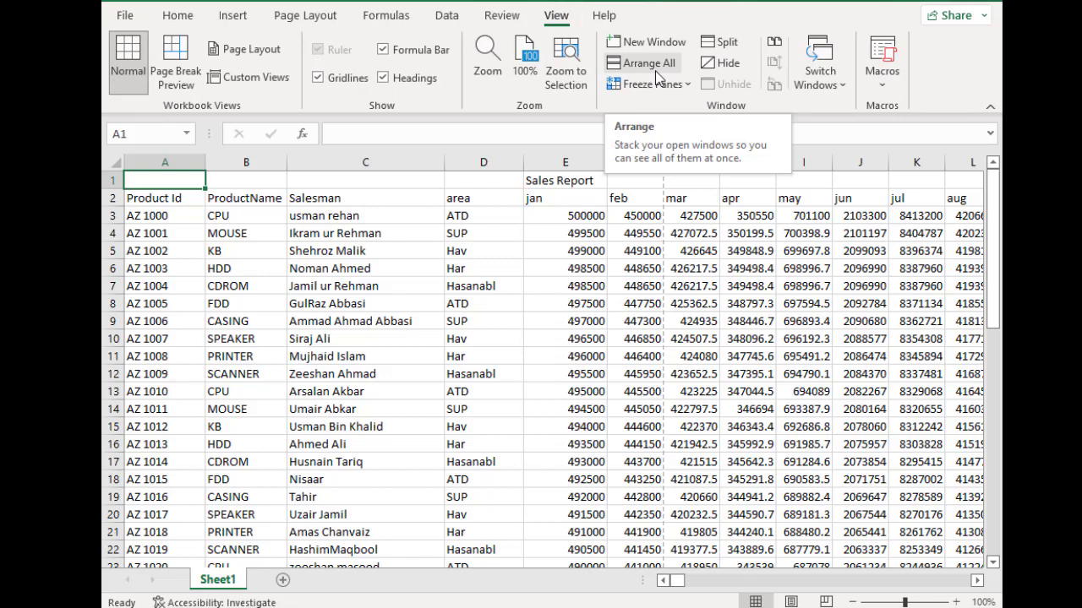
click(649, 63)
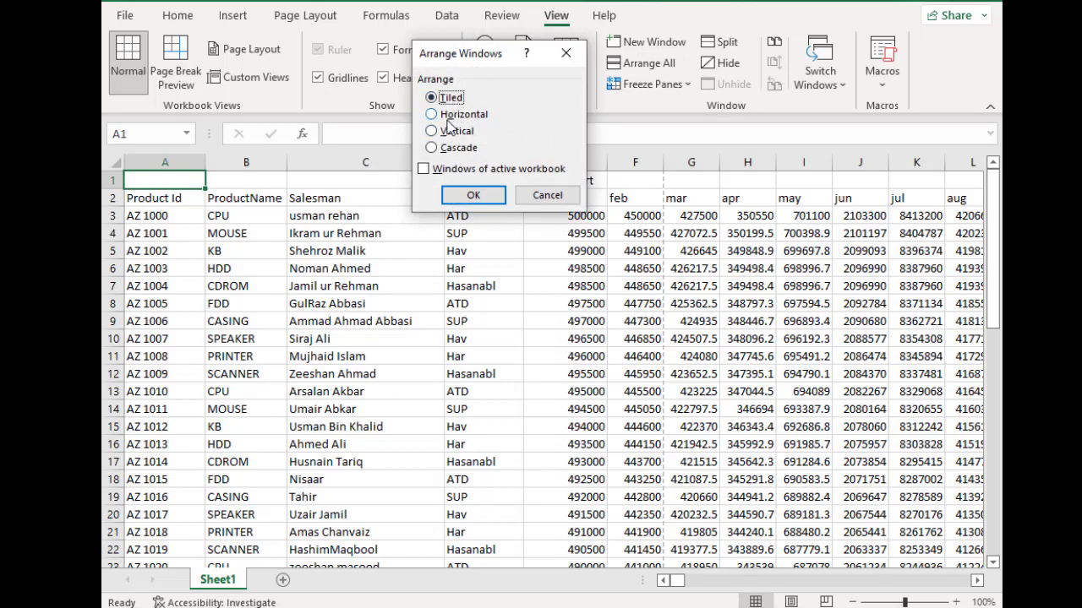
click(454, 115)
click(446, 133)
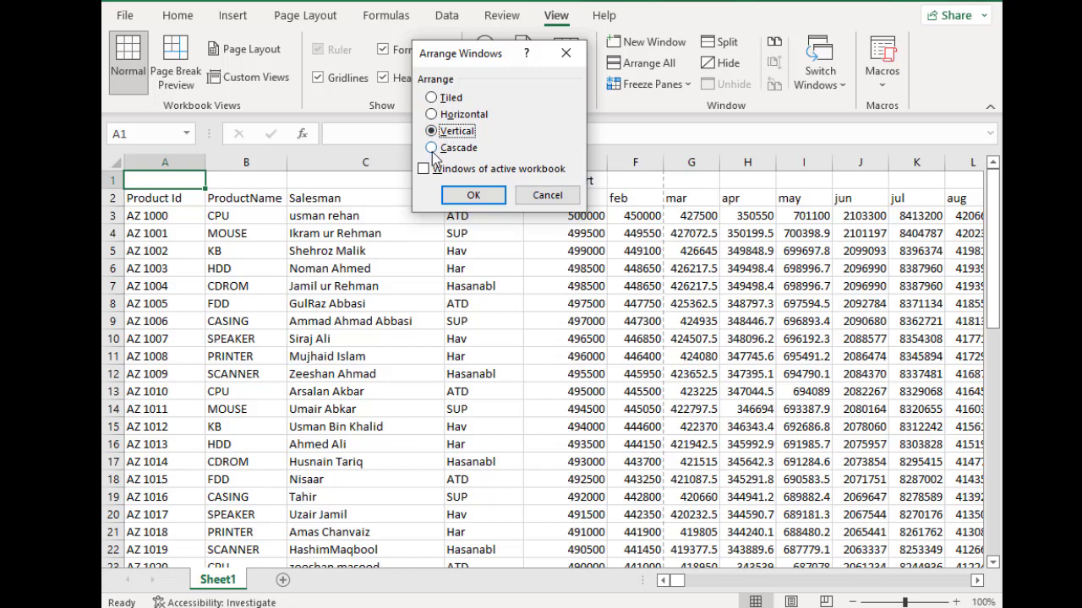
click(432, 149)
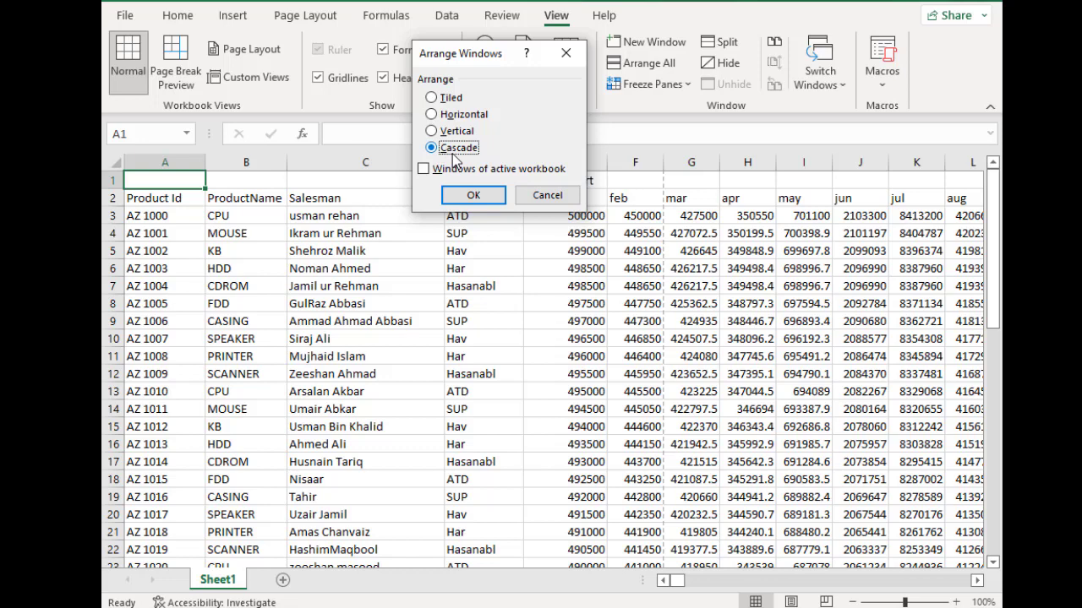
click(490, 200)
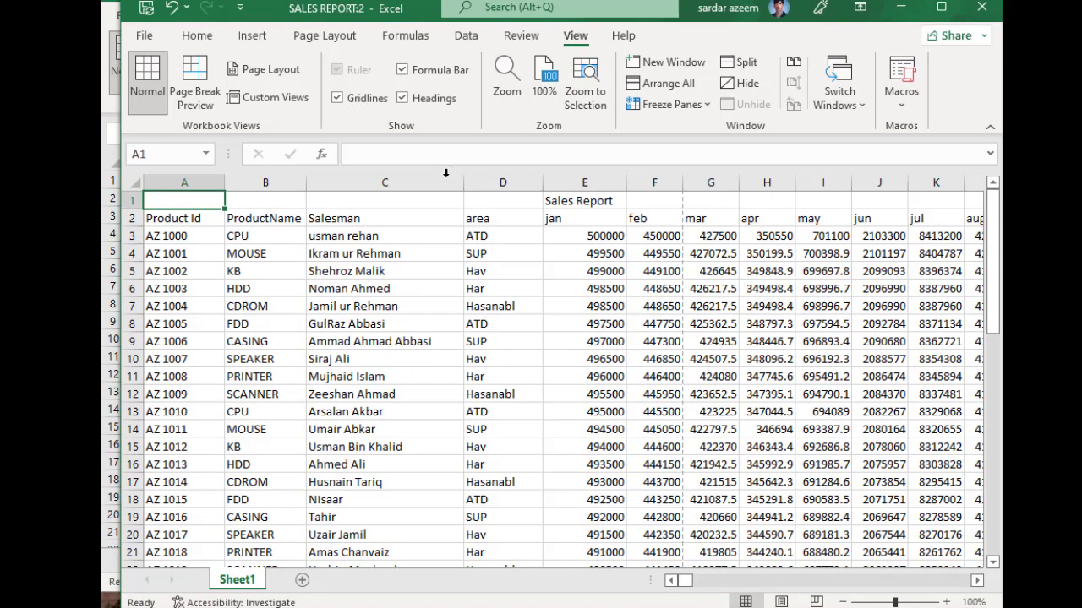
- Switch to the original workbook window and arrange the open windows in Horizontal layout
click(108, 138)
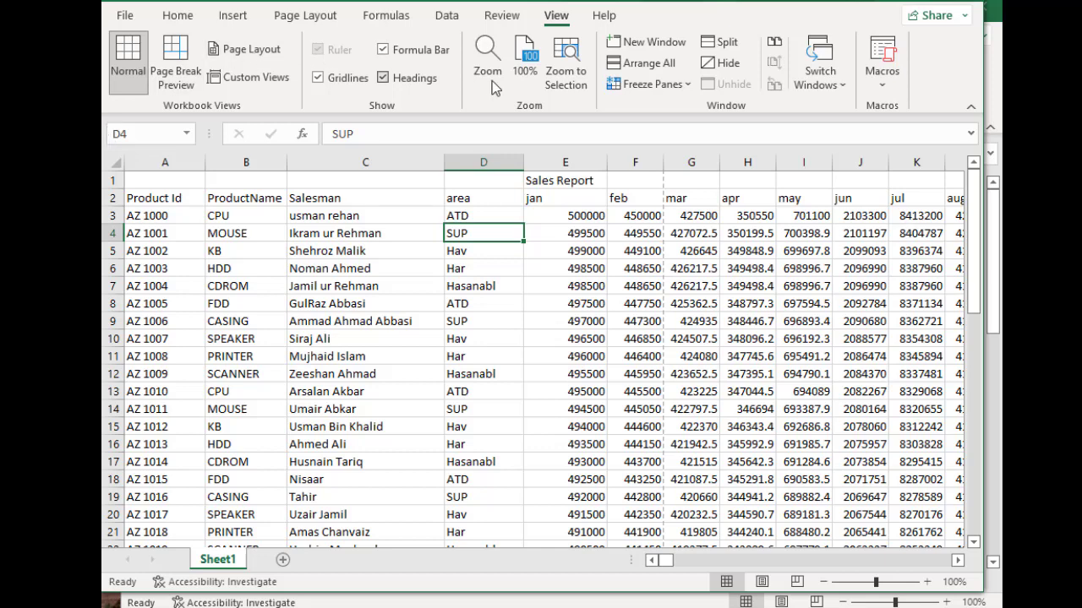
click(660, 70)
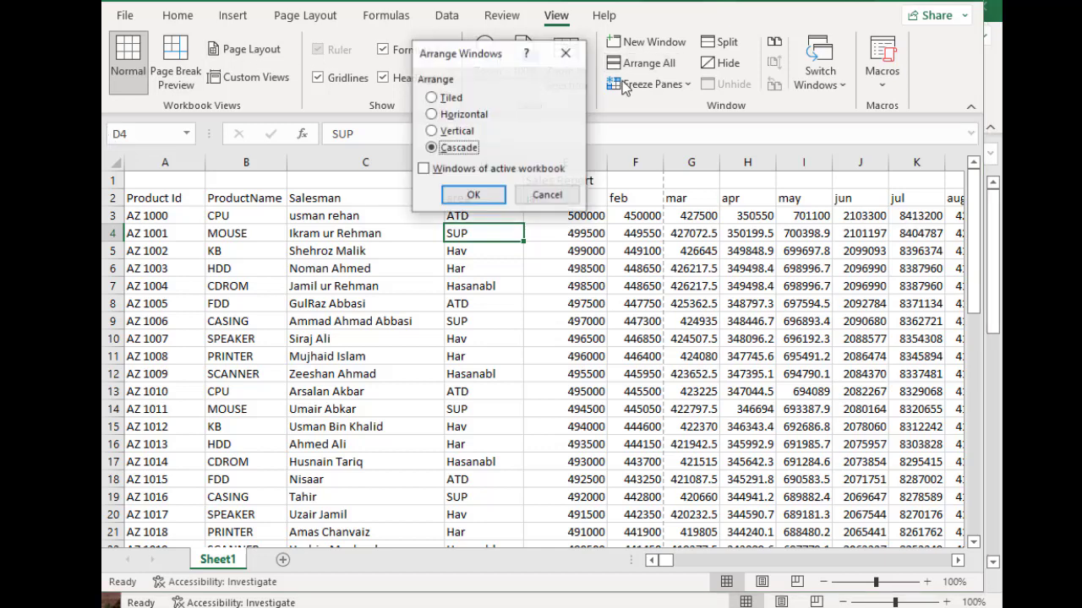
click(445, 115)
click(472, 193)
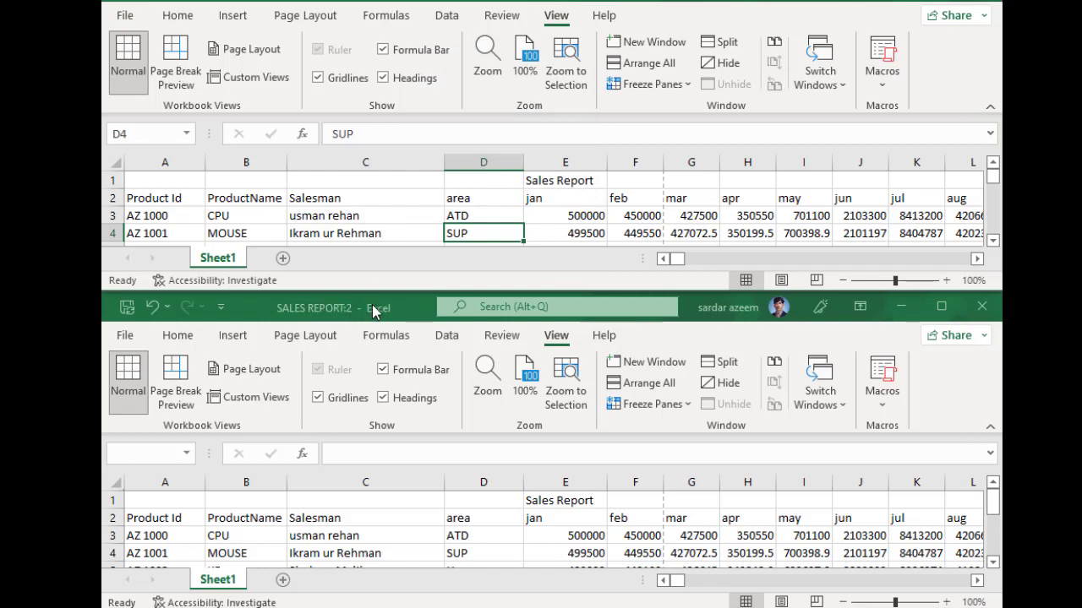
- Arrange the open windows in Vertical layout and maximize the original workbook window
click(616, 71)
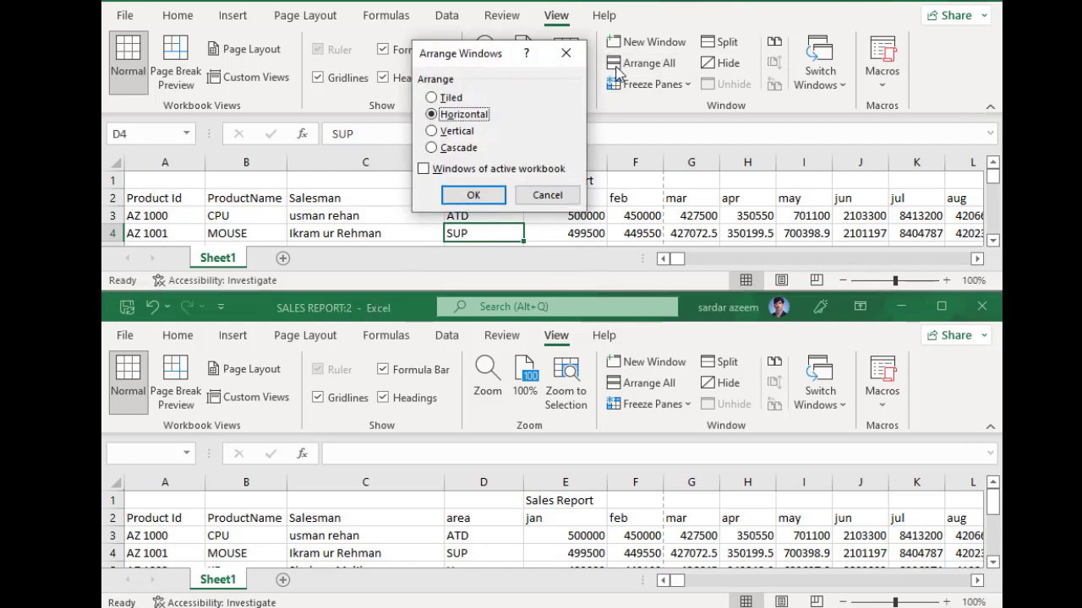
click(432, 131)
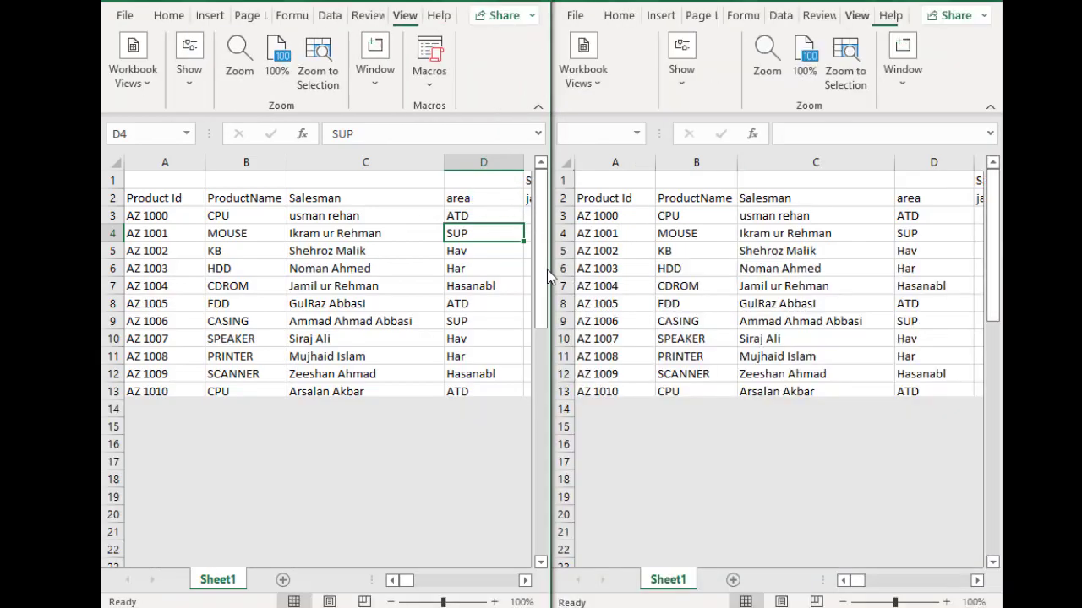
click(377, 71)
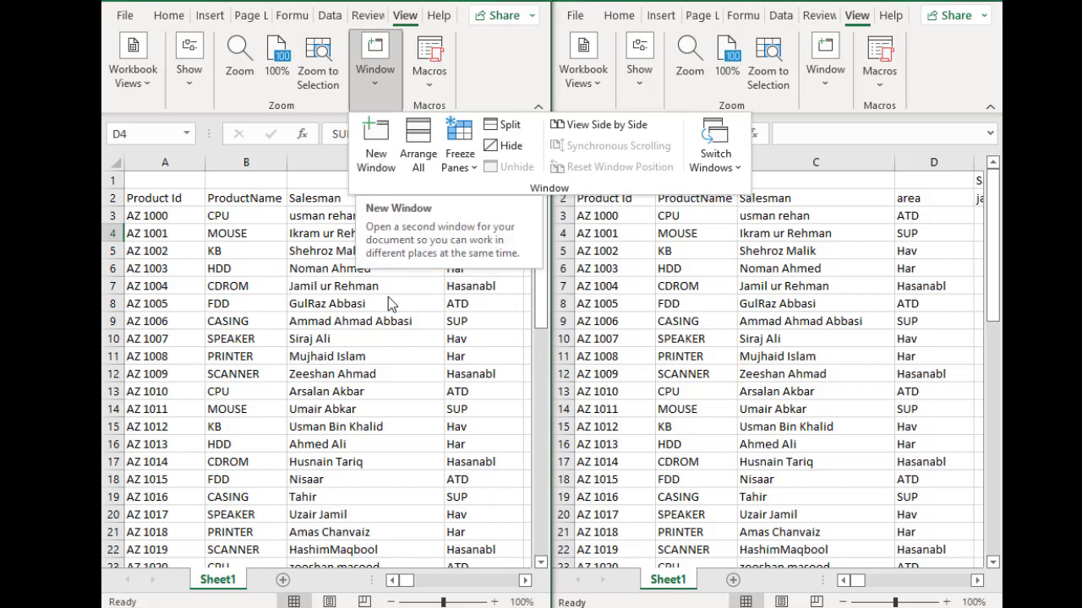
click(359, 333)
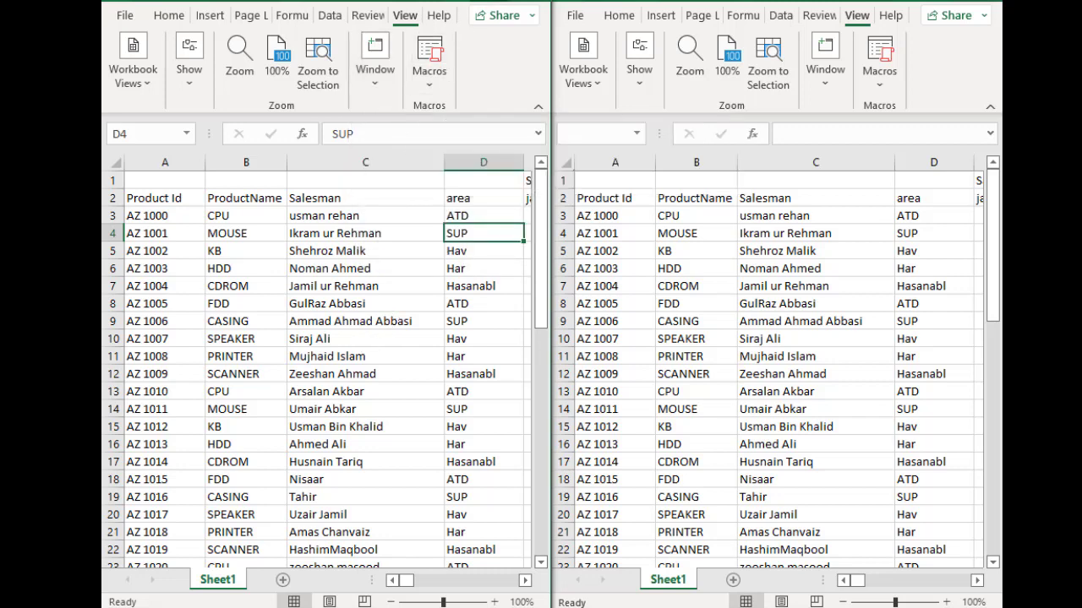
click(494, 0)
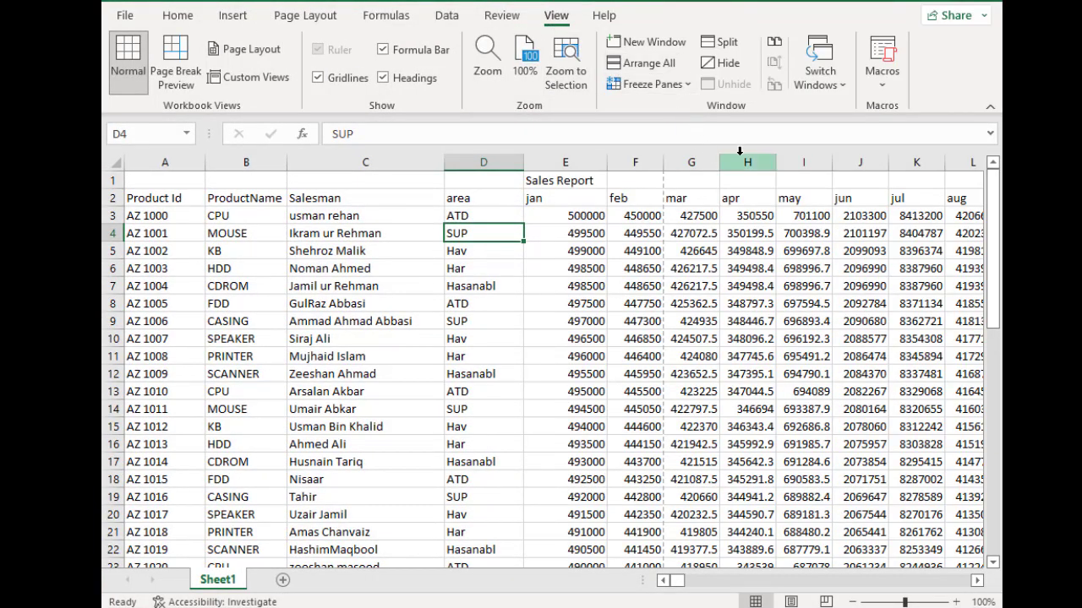
- View the two workbook windows side by side and maximize the second one, SALES REPORT:2
click(774, 47)
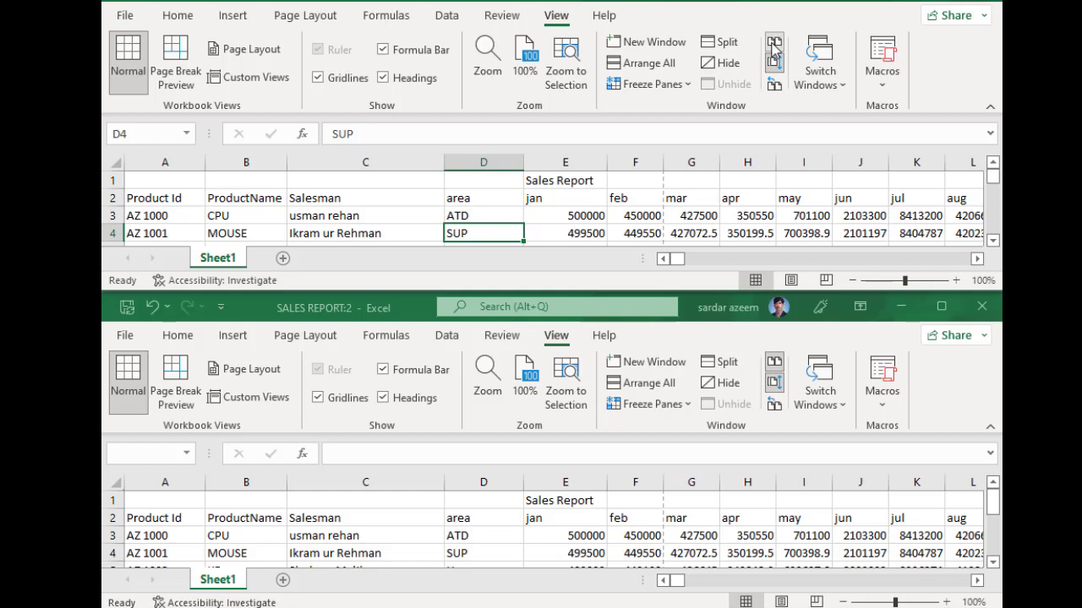
click(368, 313)
double_click(368, 313)
- Go down column B from cell B3 past the last record to examine the data without frozen headings
click(564, 251)
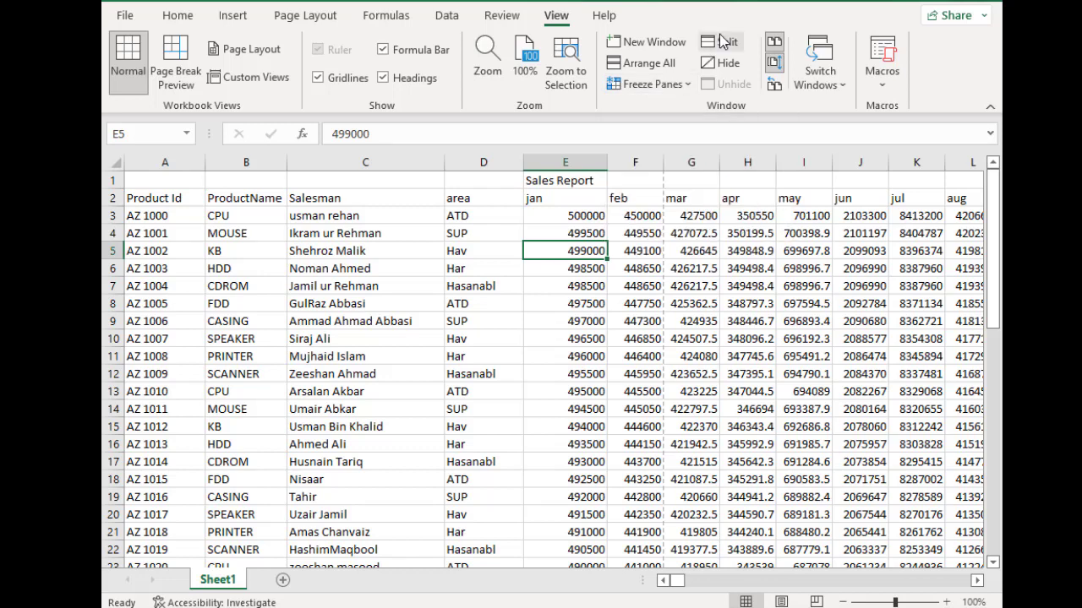
click(343, 236)
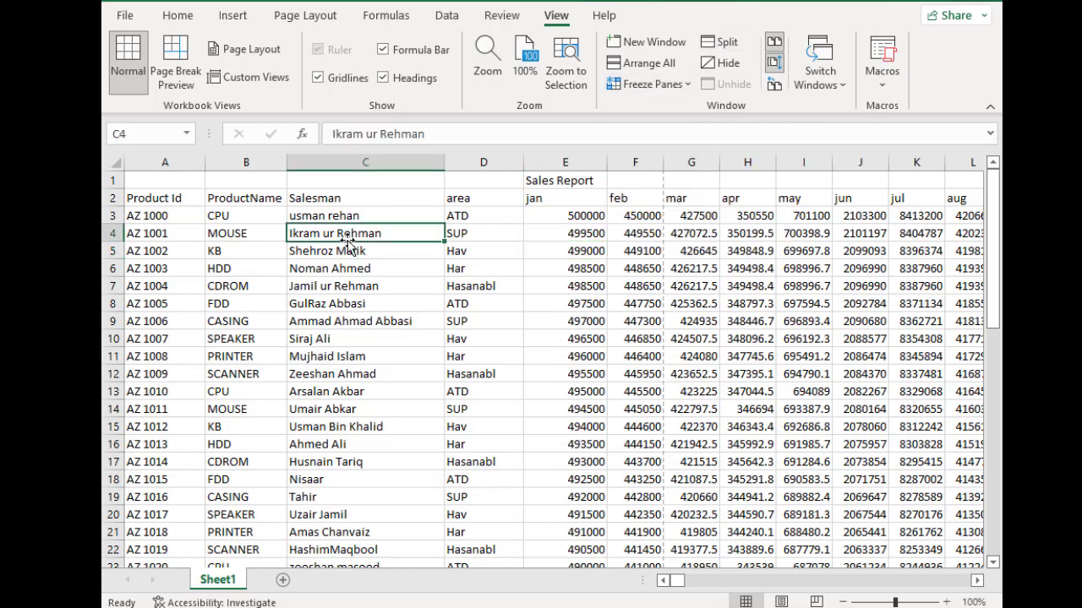
click(228, 213)
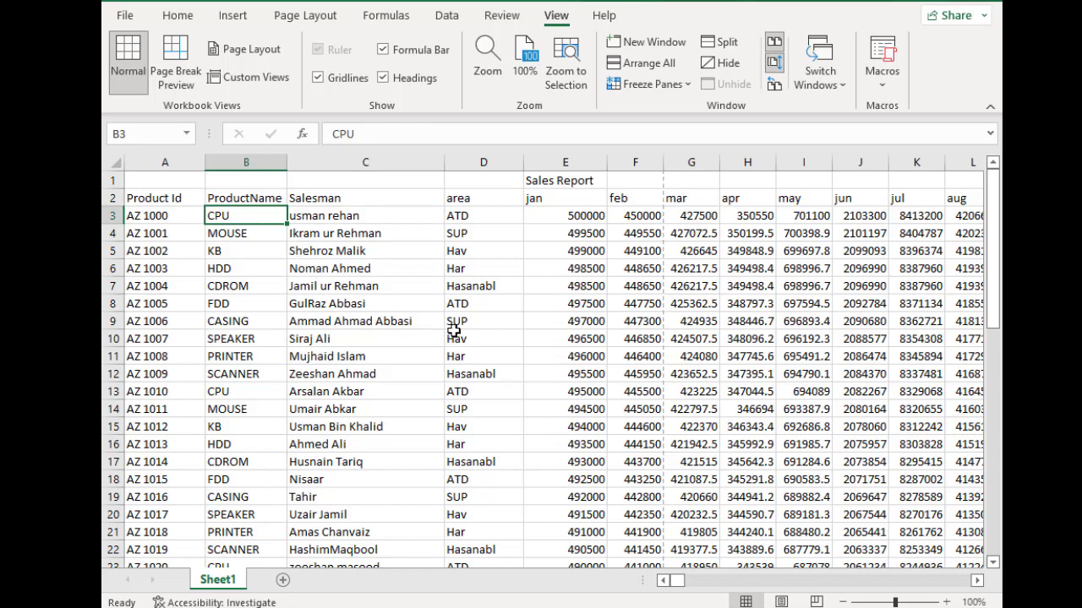
key(Down)
key(Down)
key(Down)
key(Down)
key(Down)
key(Down)
key(Down)
key(Down)
key(Down)
key(Down)
key(Down)
key(Down)
key(Down)
key(Down)
key(Down)
key(Down)
key(Down)
key(Down)
key(Down)
key(Down)
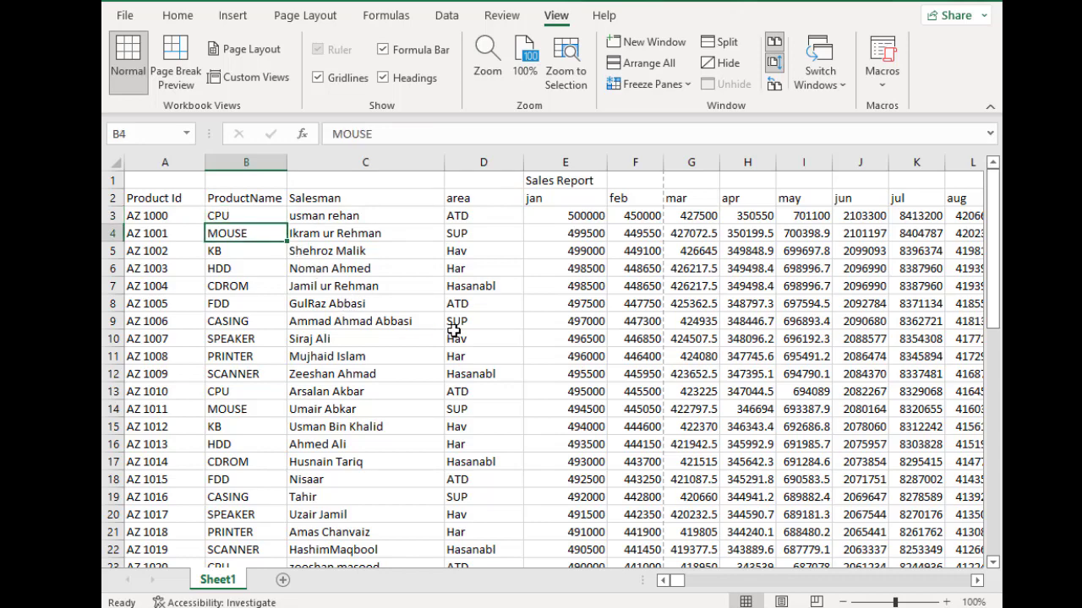
key(Down)
key(Down)
key(Down)
key(Down)
key(Down)
key(Down)
key(Down)
key(Down)
key(Down)
key(Down)
key(Down)
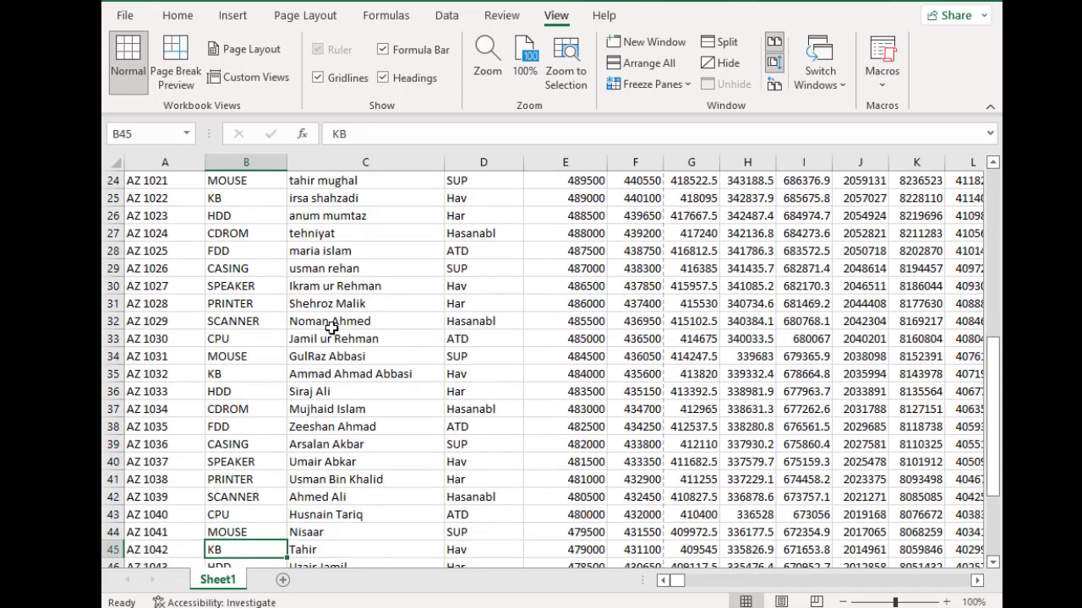
key(Down)
key(Down)
key(Down)
key(Down)
key(Down)
key(Down)
key(Down)
key(Down)
key(Down)
key(Down)
key(Down)
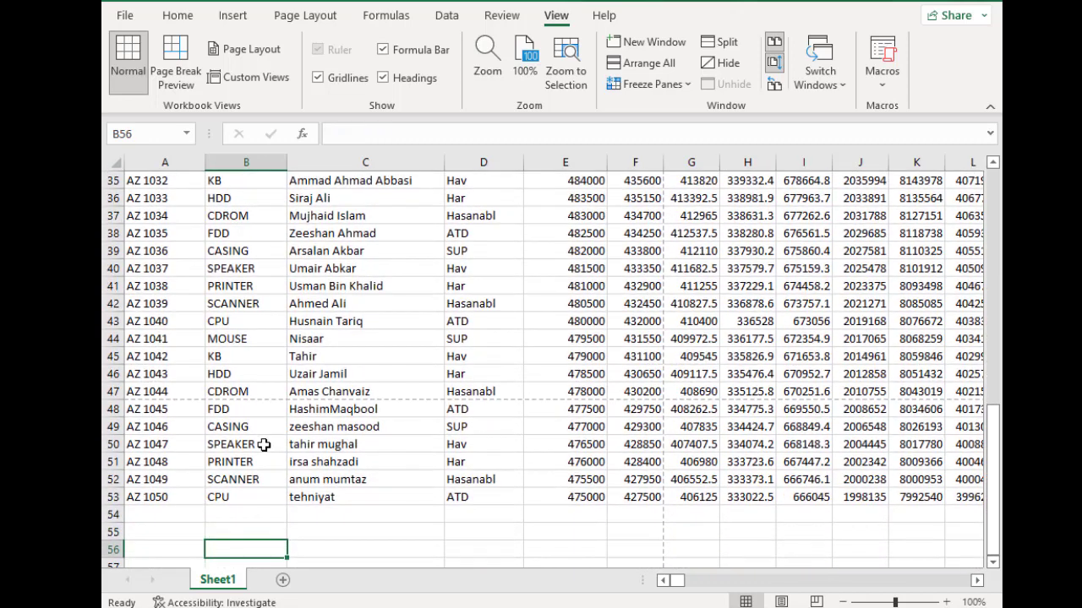
click(558, 374)
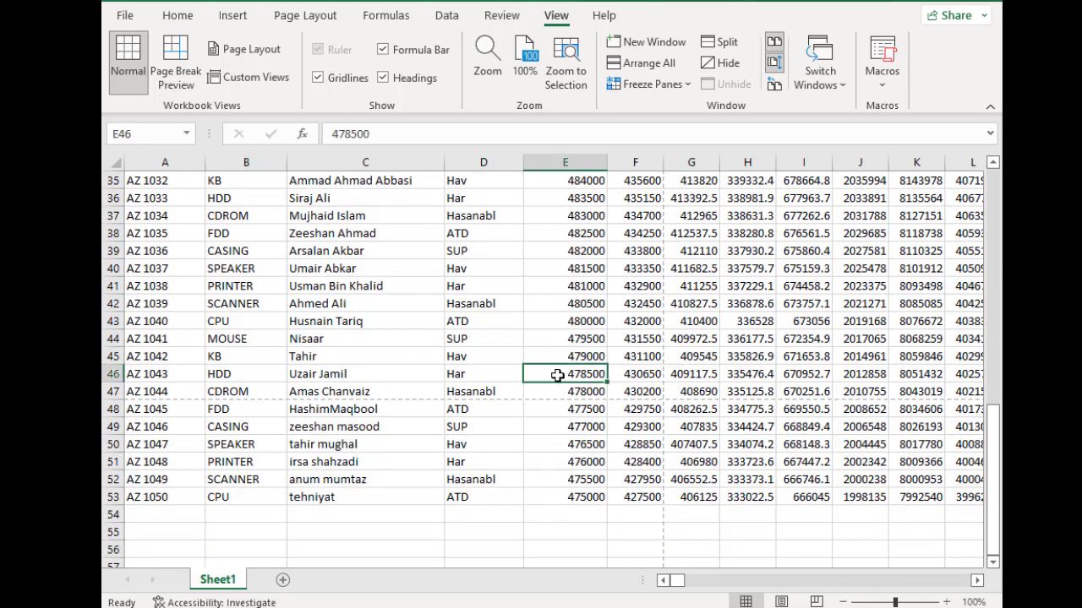
click(651, 378)
click(712, 380)
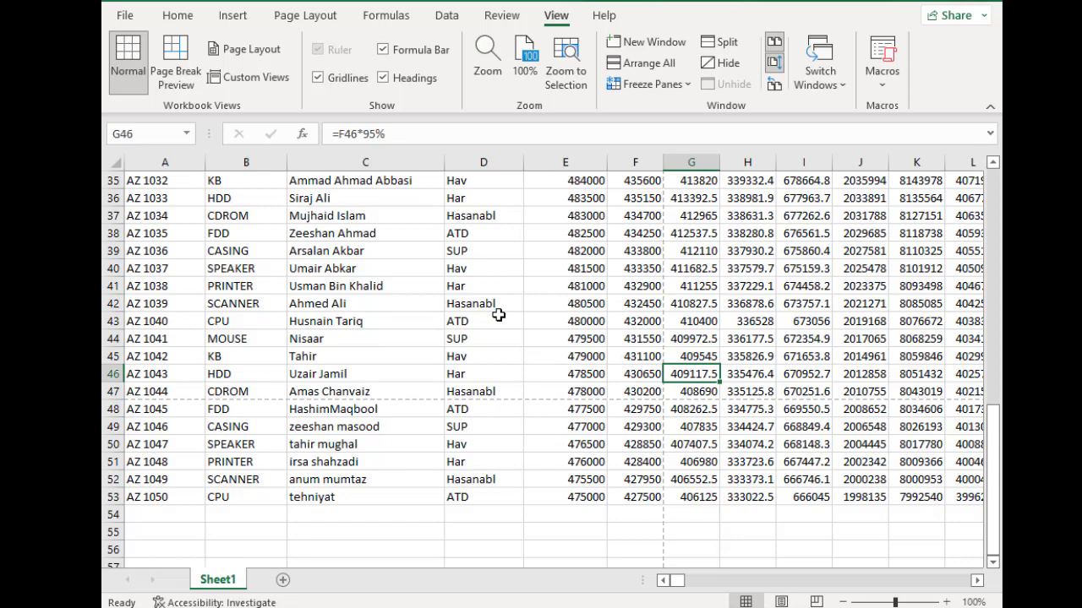
- Return to the top of the sheet, look across the columns beyond Salary, and go back to column A
scroll(499, 315, up, 12)
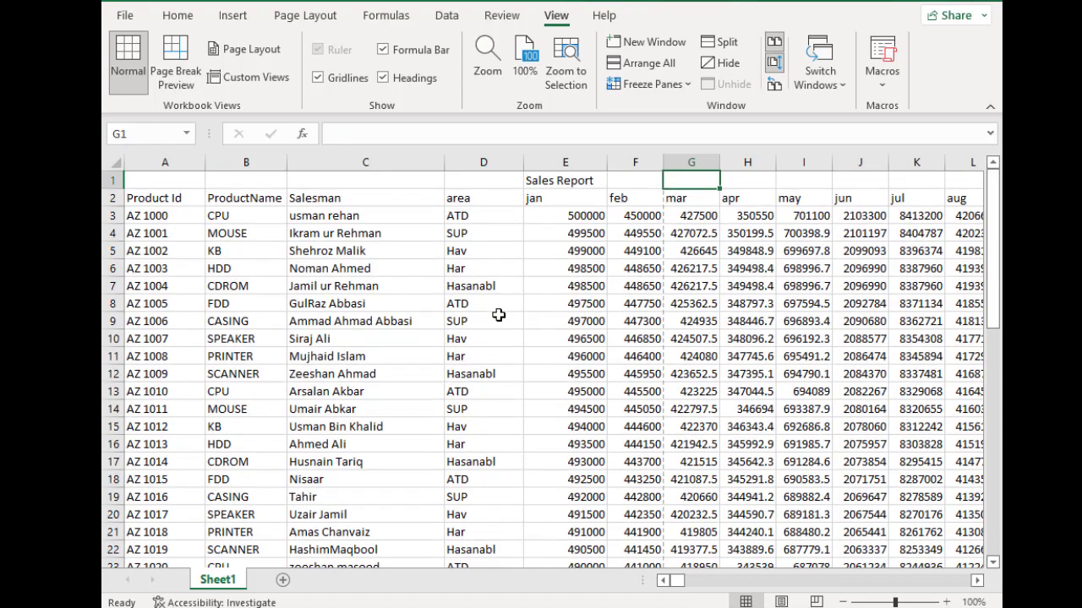
key(ctrl+Up)
key(Down)
key(Down)
key(Right)
key(Right)
key(Right)
key(Right)
key(Right)
key(Right)
key(Right)
key(Right)
key(Right)
key(Right)
key(Right)
key(Right)
key(Right)
key(Right)
key(Right)
key(Right)
key(Right)
key(Right)
key(Right)
key(Right)
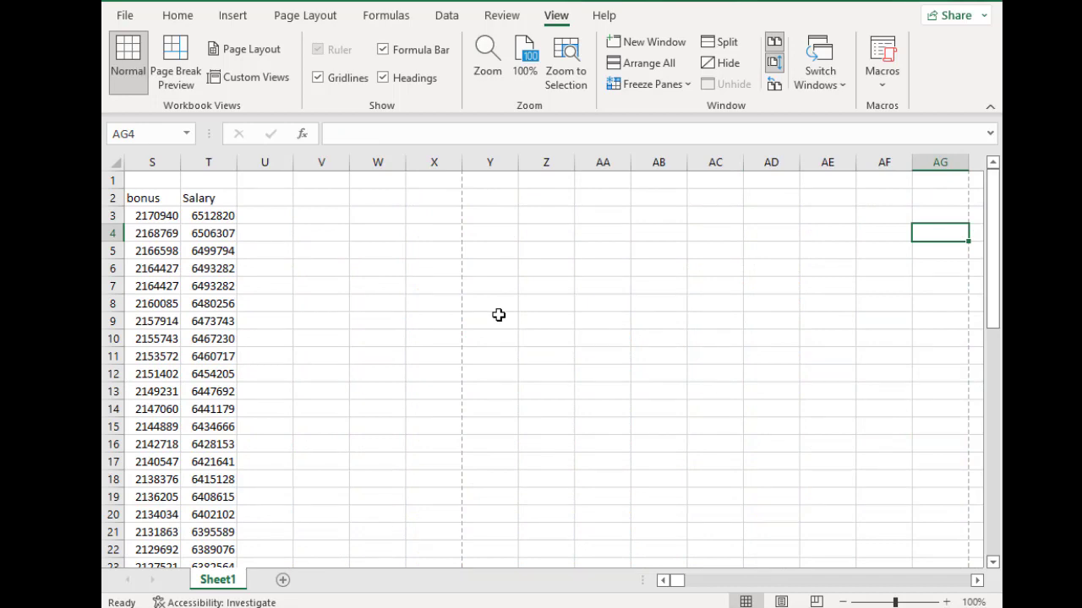
key(ctrl+Left)
key(ctrl+Left)
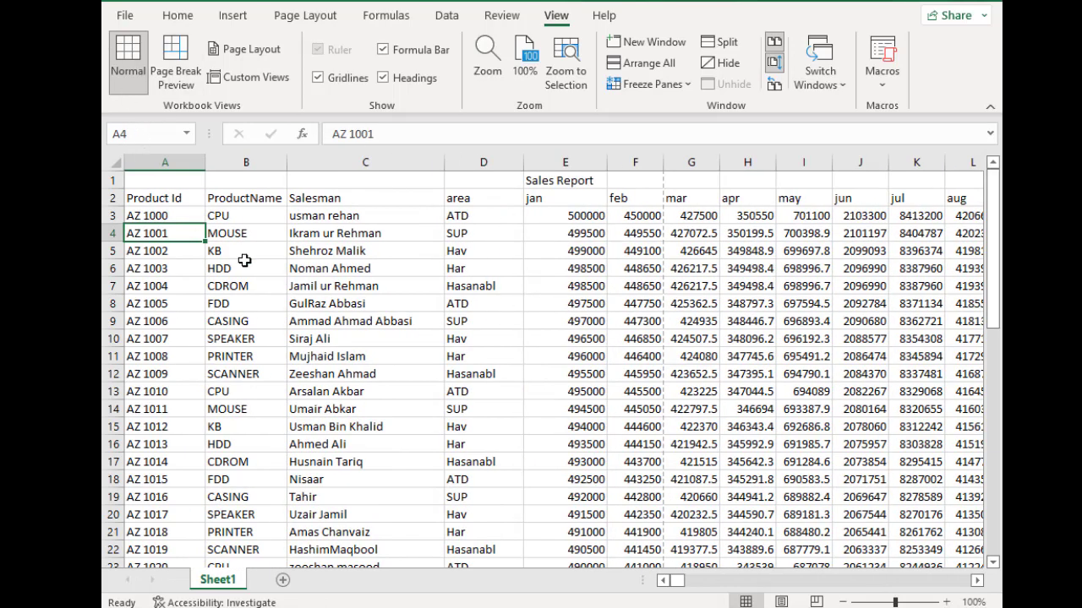
- Freeze the panes at cell B3 so rows 1–2 and column A stay fixed
click(237, 214)
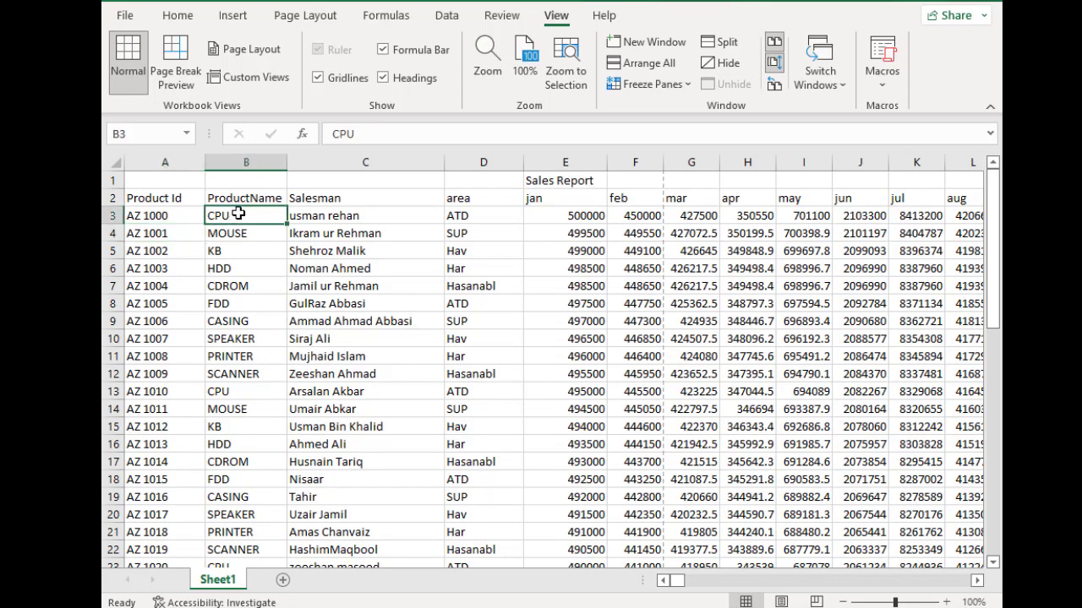
click(651, 84)
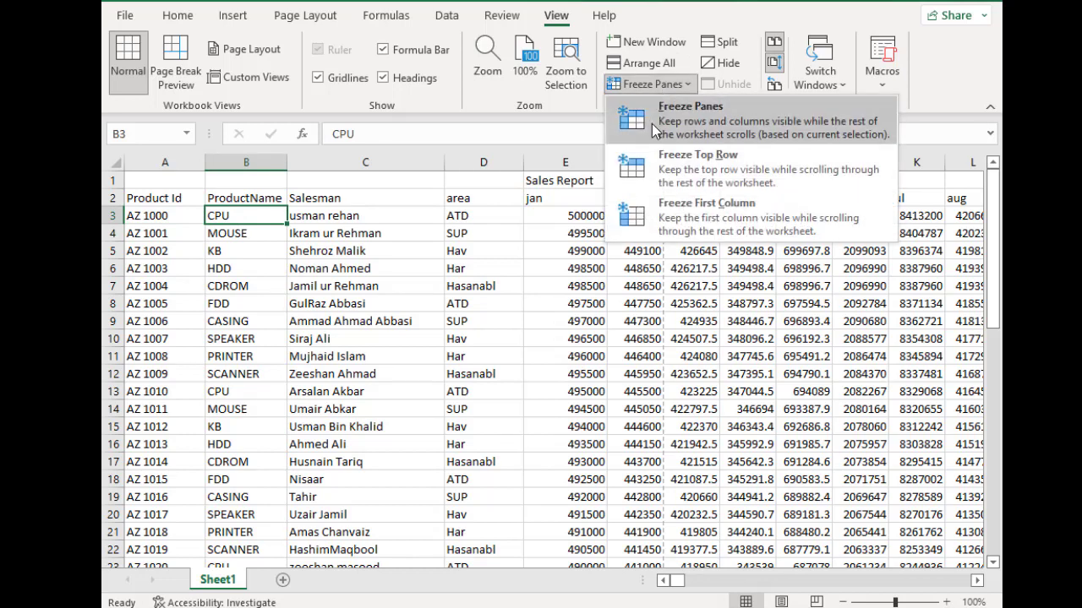
click(651, 123)
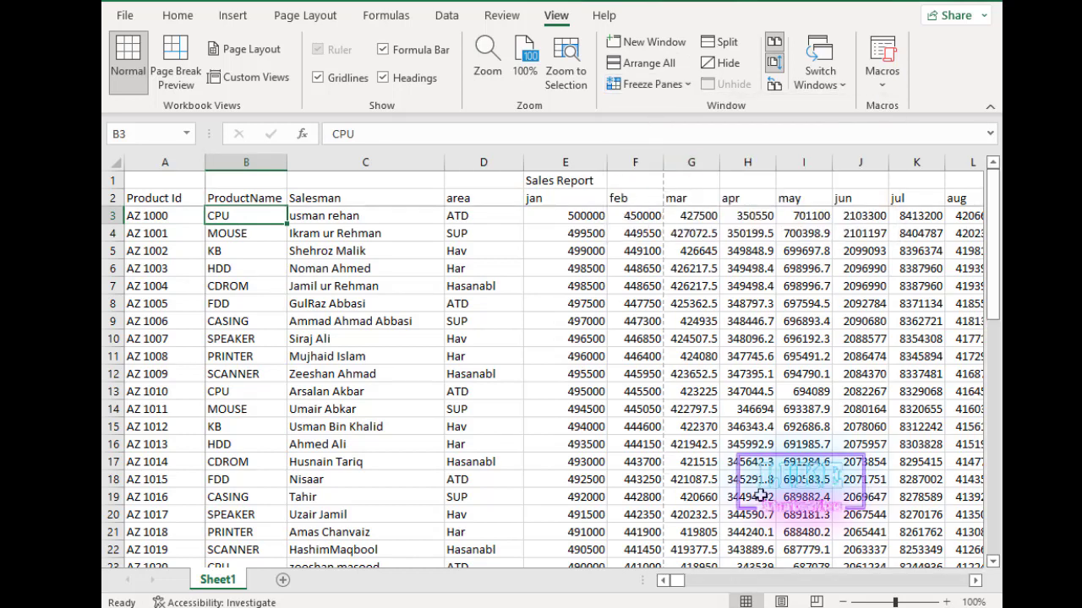
- Go down column B past the last record to check how the frozen heading rows behave
key(Down)
key(Down)
key(Down)
key(Down)
key(Down)
key(Down)
key(Down)
key(Down)
key(Down)
key(Down)
key(Down)
key(Down)
key(Down)
key(Down)
key(Down)
key(Down)
key(Down)
key(Down)
key(Down)
key(Down)
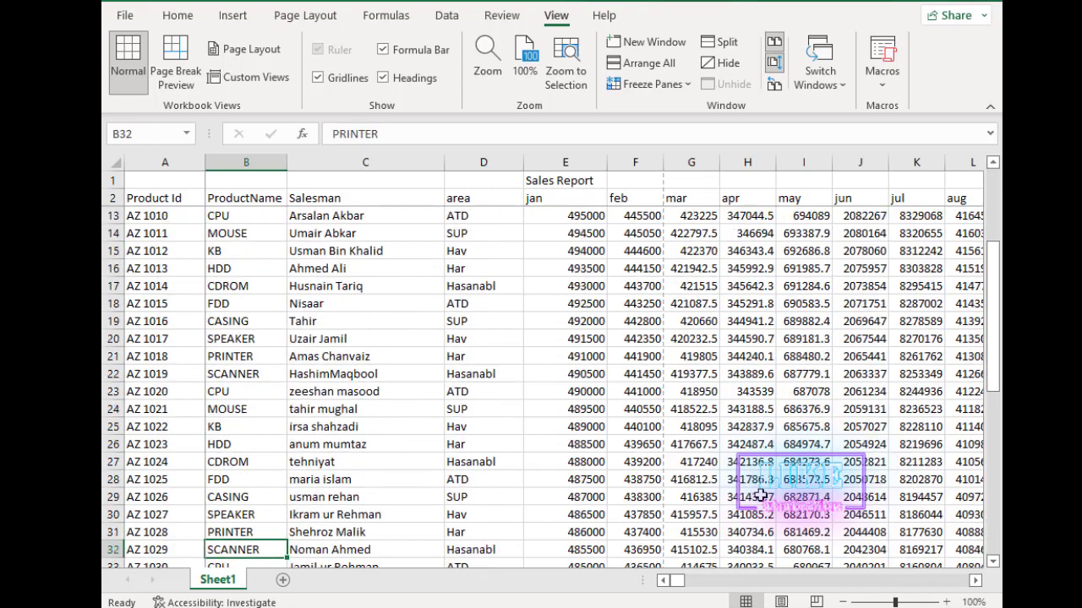
key(Down)
key(Down)
key(Down)
key(Down)
key(Down)
key(Down)
key(Down)
key(Down)
key(Down)
key(Down)
key(Down)
key(Down)
key(Down)
key(Down)
key(Down)
key(Down)
key(Down)
key(Down)
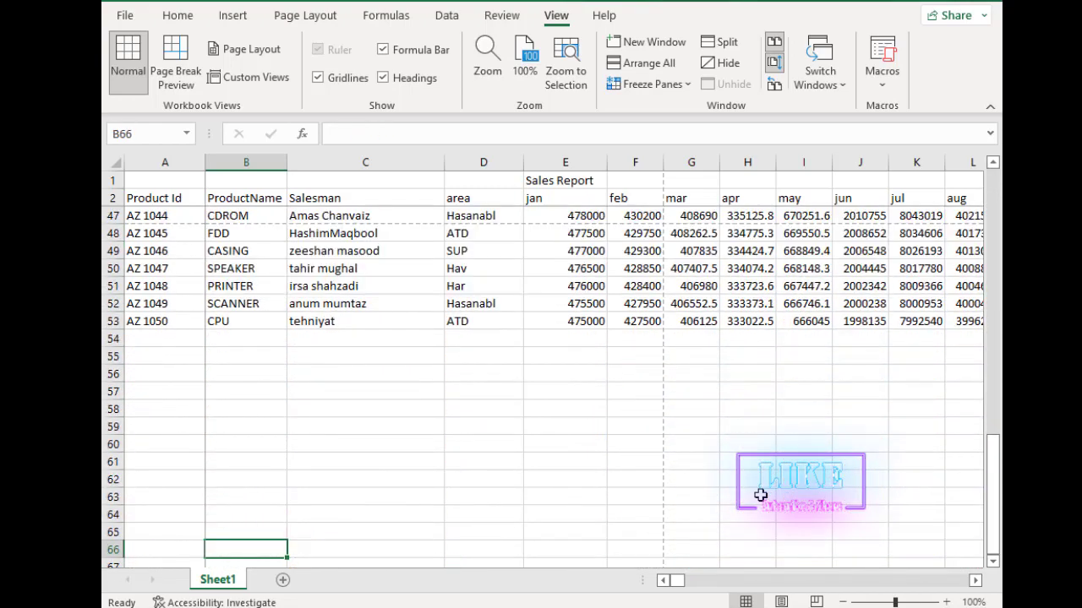
- Select cell E48 and go back up column E to row 22, comparing the records with the frozen headings
click(545, 236)
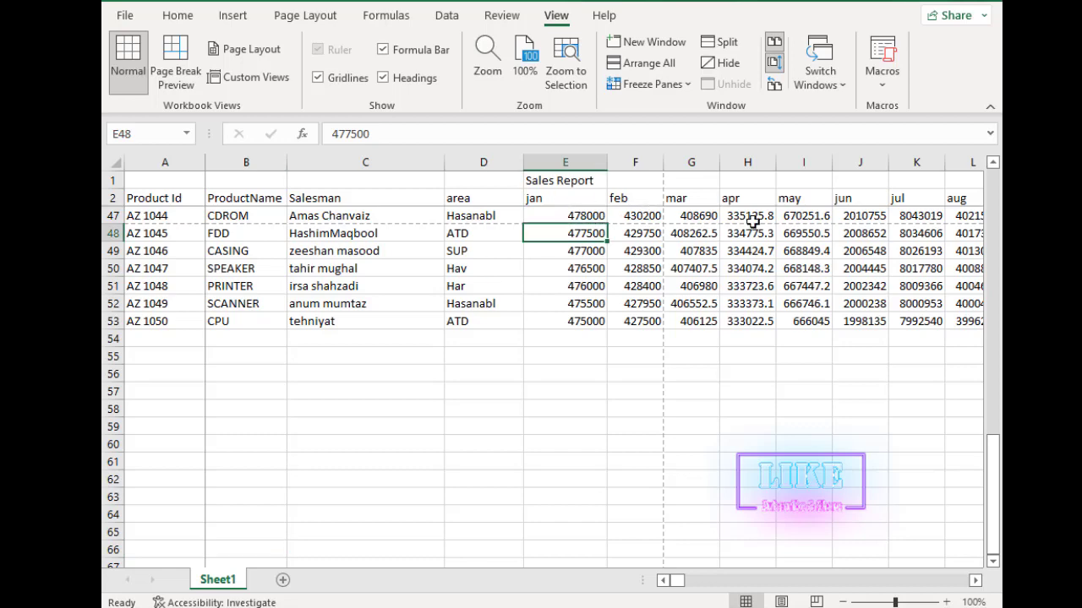
key(Up)
key(Up)
key(Up)
key(Up)
key(Up)
key(Up)
key(Up)
key(Up)
key(Up)
key(Up)
key(Up)
key(Up)
key(Up)
key(Up)
key(Up)
key(Up)
key(Up)
key(Up)
key(Up)
key(Up)
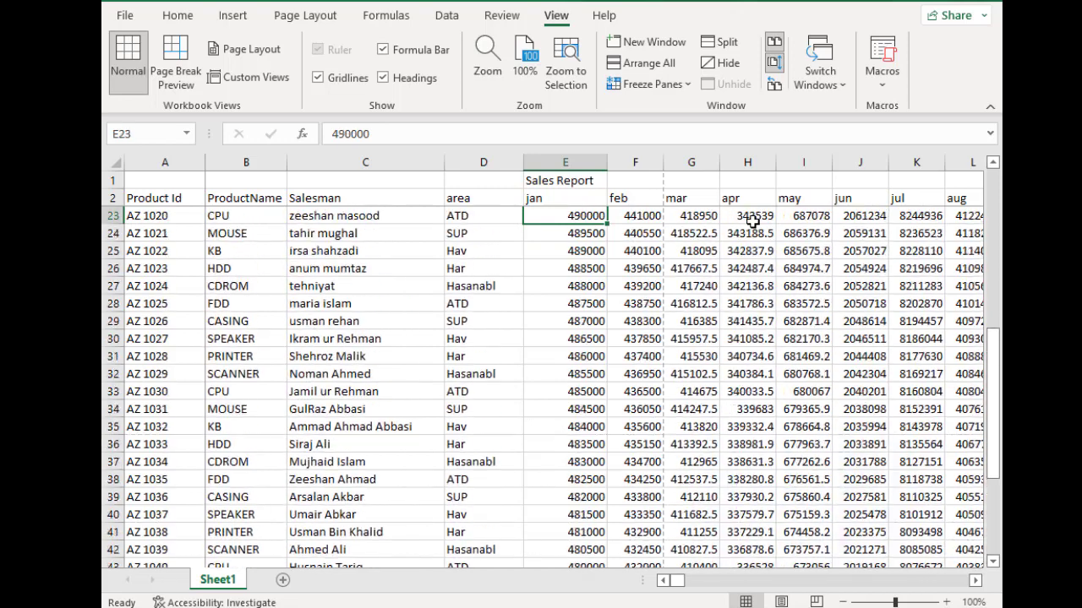
key(Up)
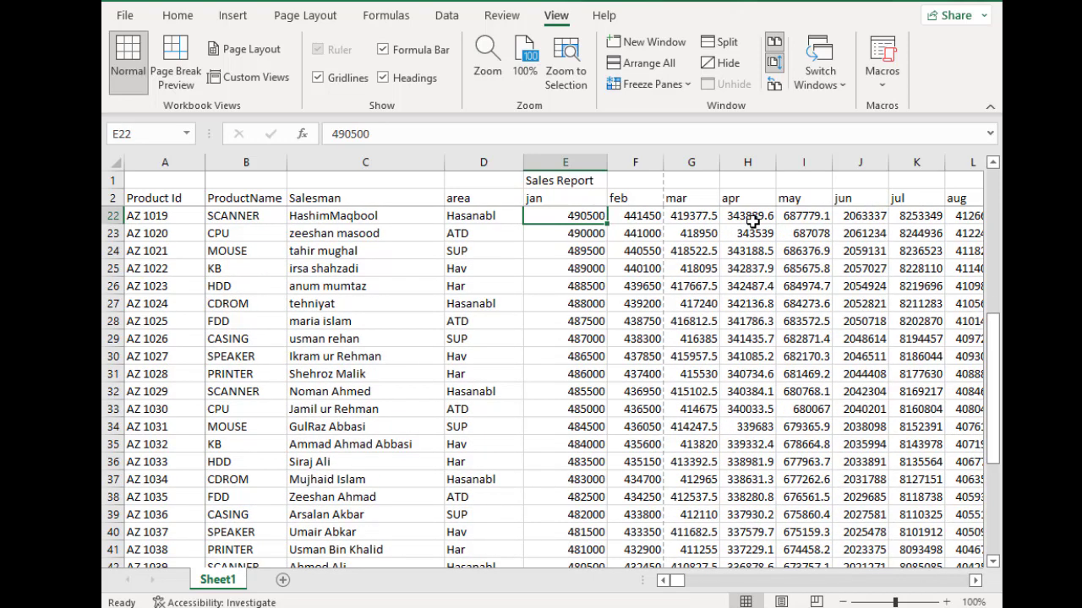
- Go across row 22 beyond the Salary column to check that column A stays fixed under the frozen panes
key(Right)
key(Right)
key(Right)
key(Right)
key(Right)
key(Right)
key(Right)
key(Right)
key(Right)
key(Right)
key(Right)
key(Right)
key(Right)
key(Right)
key(Right)
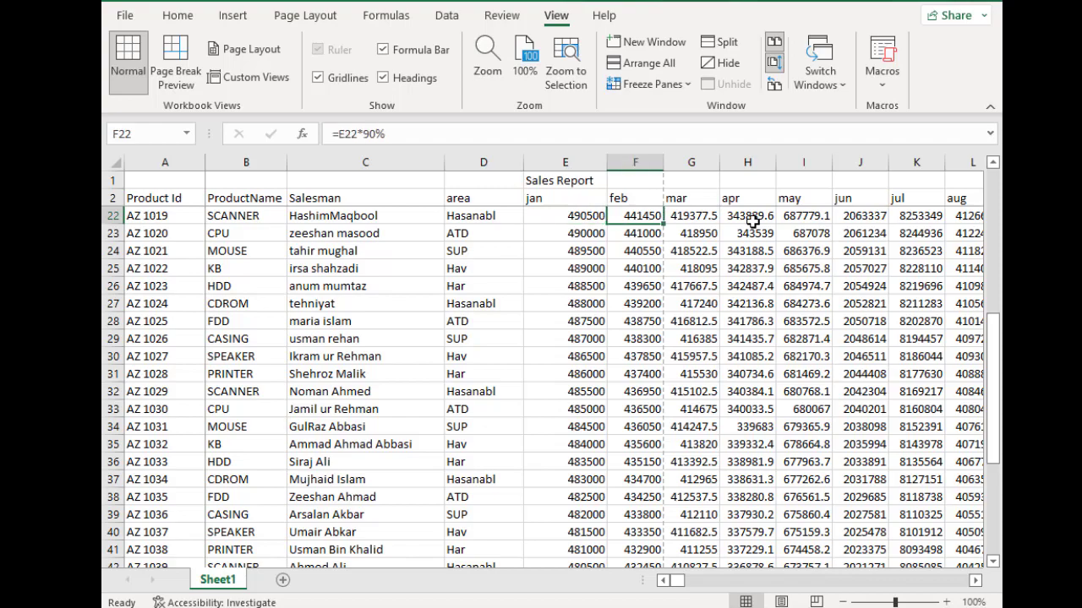
key(Right)
key(Right)
key(Right)
key(Right)
key(Right)
key(Right)
key(Right)
key(Right)
key(Right)
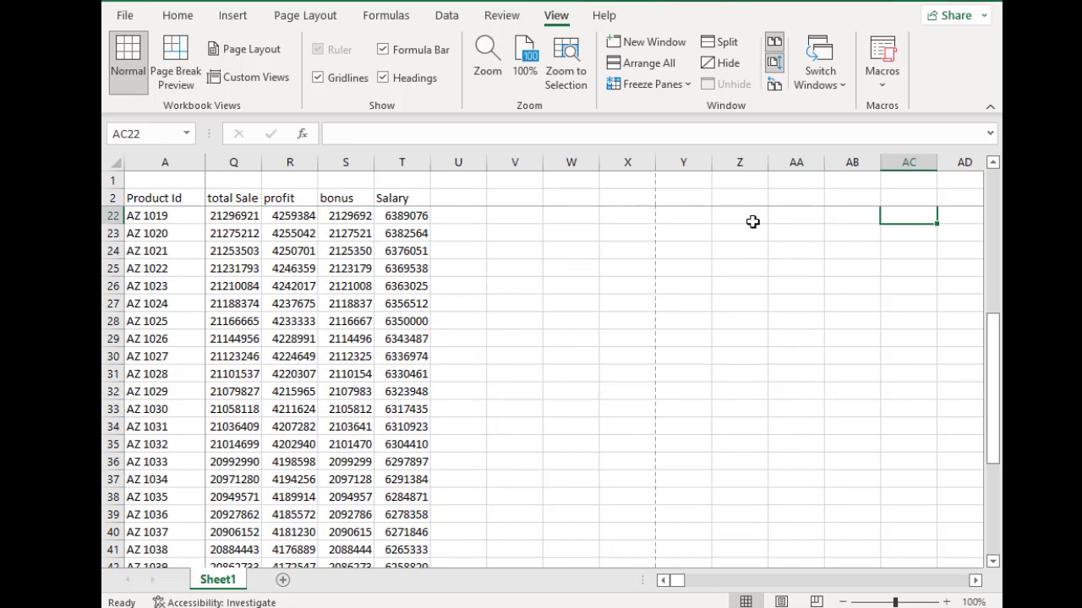
- Unfreeze the panes and split the worksheet window at cell B3
click(670, 86)
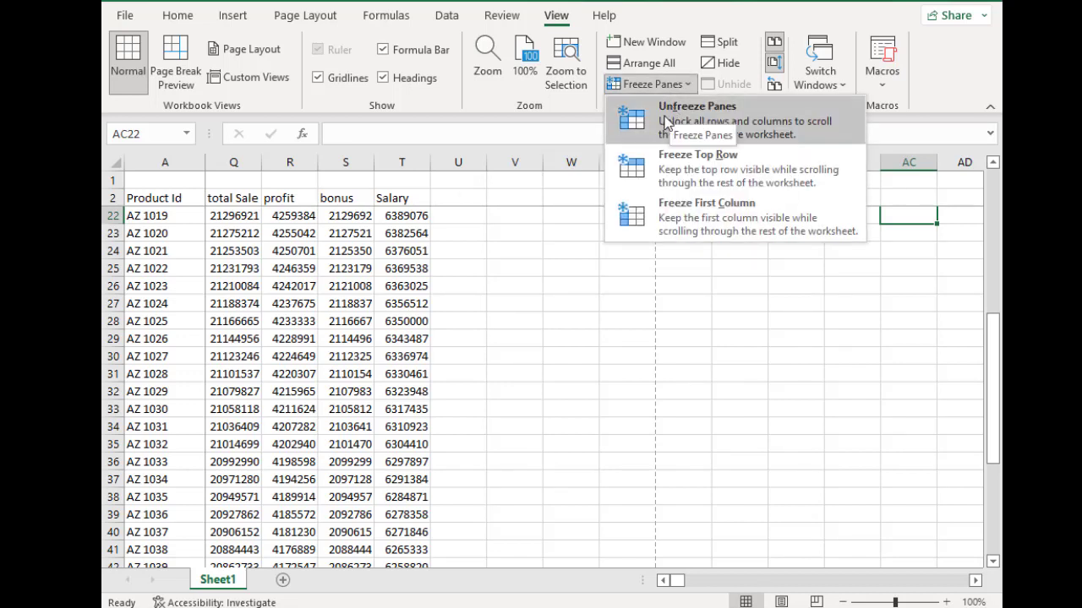
click(665, 124)
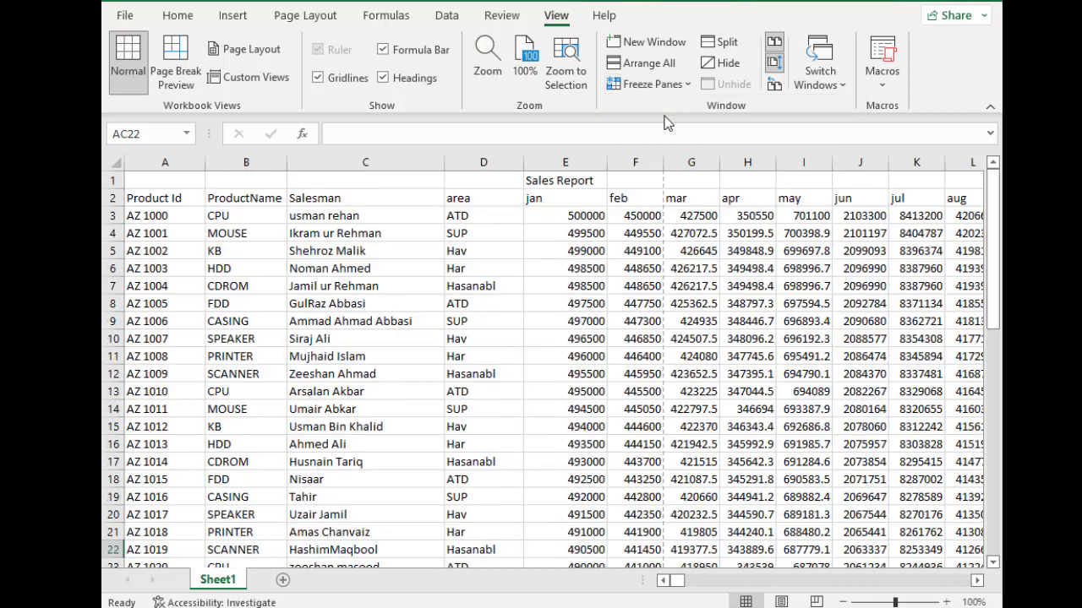
click(251, 222)
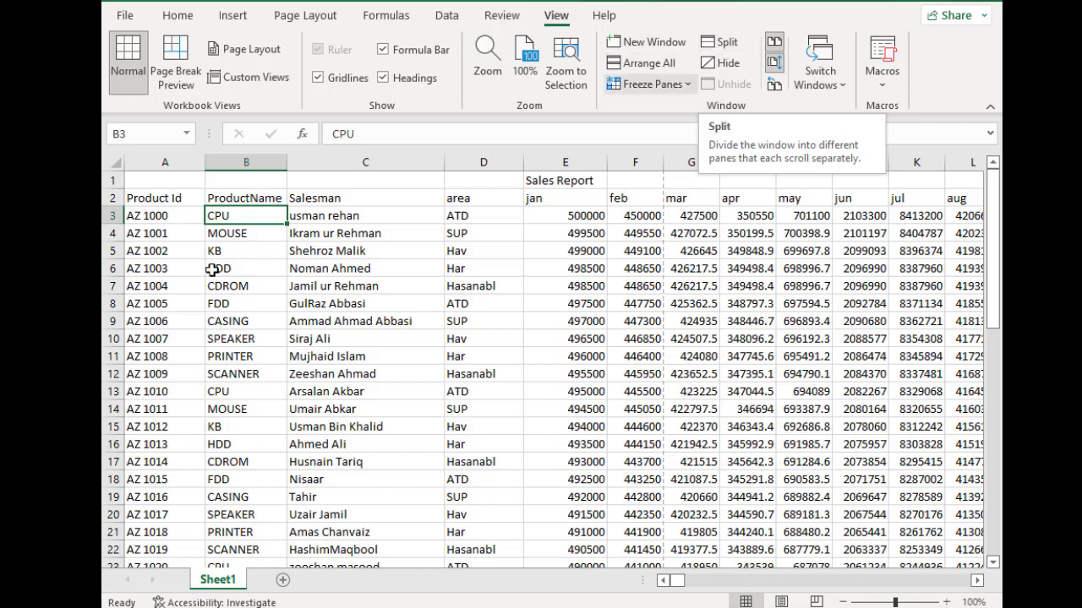
click(152, 321)
click(253, 216)
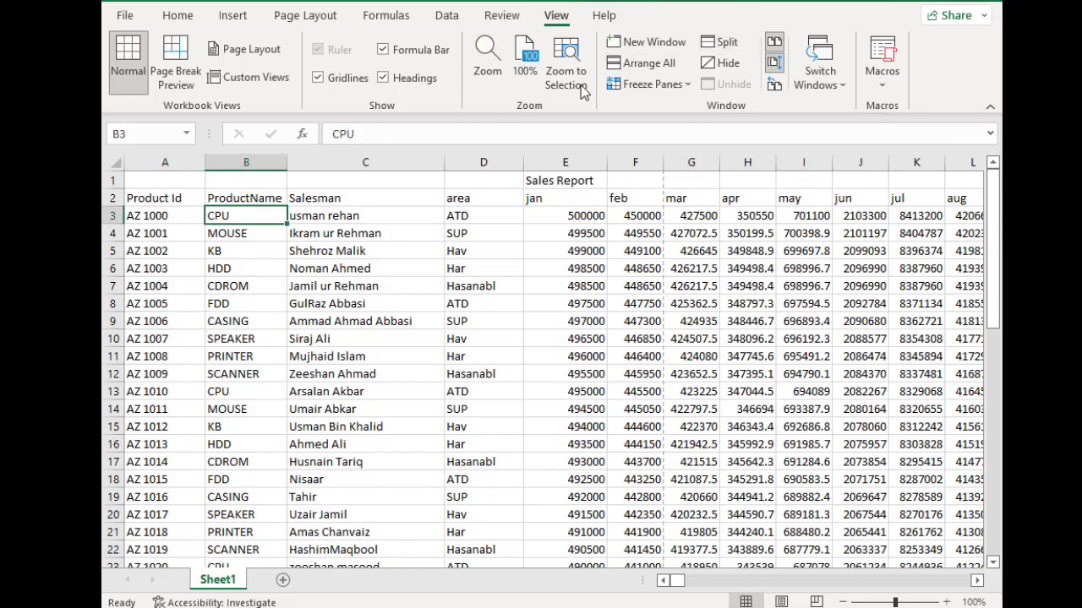
click(722, 41)
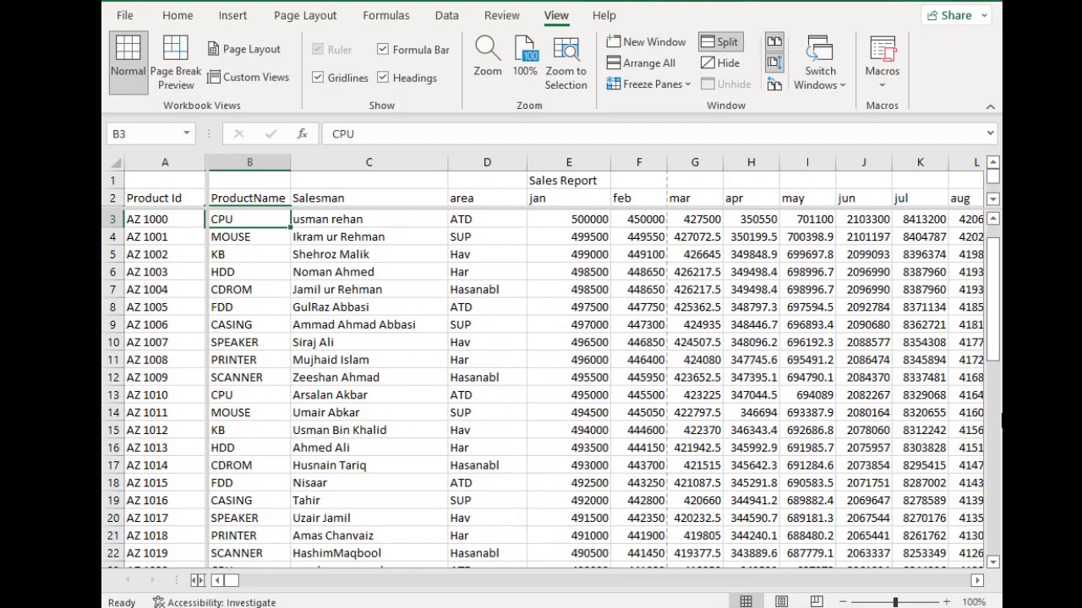
- Go down column B past the last record and back up to row 32 to examine the split panes vertically
key(Down)
key(Down)
key(Down)
key(Down)
key(Down)
key(Down)
key(Down)
key(Down)
key(Down)
key(Down)
key(Down)
key(Down)
key(Down)
key(Down)
key(Down)
key(Down)
key(Down)
key(Down)
key(Down)
key(Down)
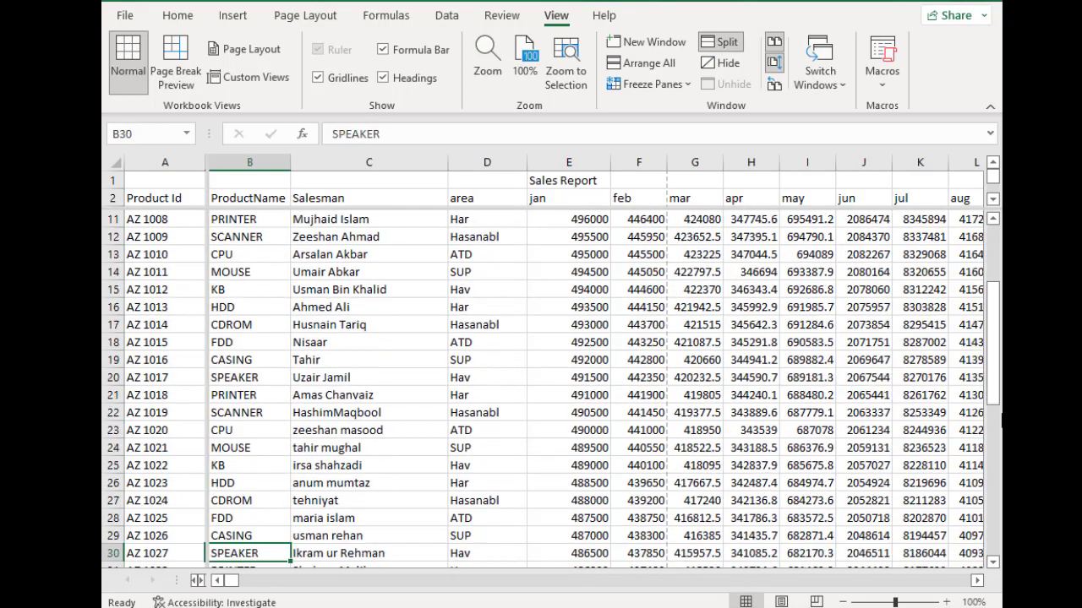
key(Down)
key(Down)
key(Down)
key(Down)
key(Down)
key(Down)
key(Down)
key(Down)
key(Down)
key(Down)
key(Down)
key(Down)
key(Down)
key(Down)
key(Down)
key(Down)
key(Down)
key(Down)
key(Down)
key(Down)
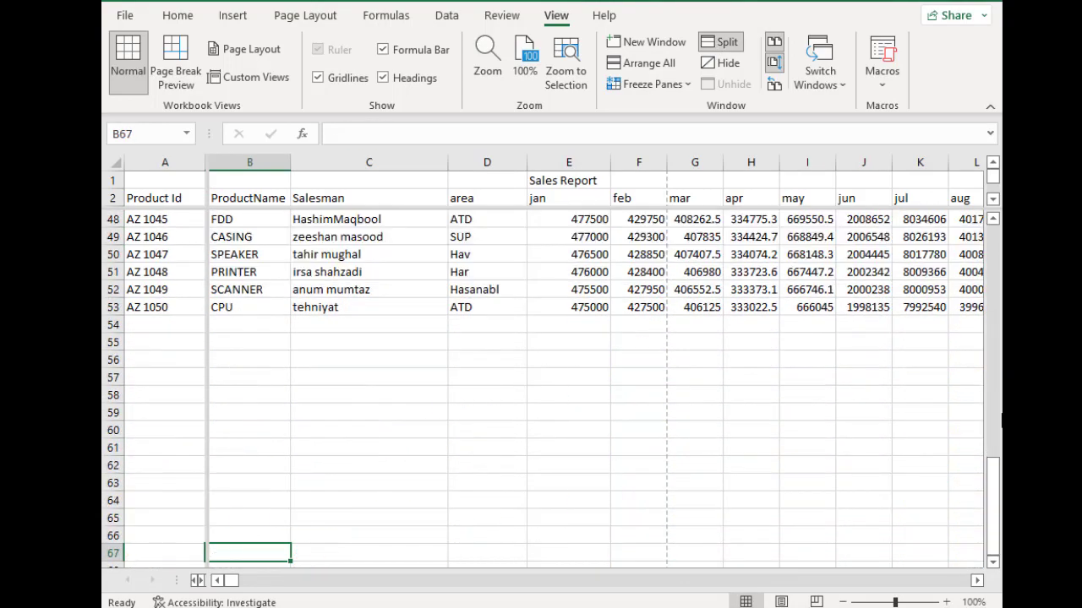
key(Up)
key(Up)
key(Up)
key(Up)
key(Up)
key(Up)
key(Up)
key(Up)
key(Up)
key(Up)
key(Up)
key(Up)
key(Up)
key(Up)
key(Up)
key(Up)
key(Up)
key(Up)
key(Up)
key(Up)
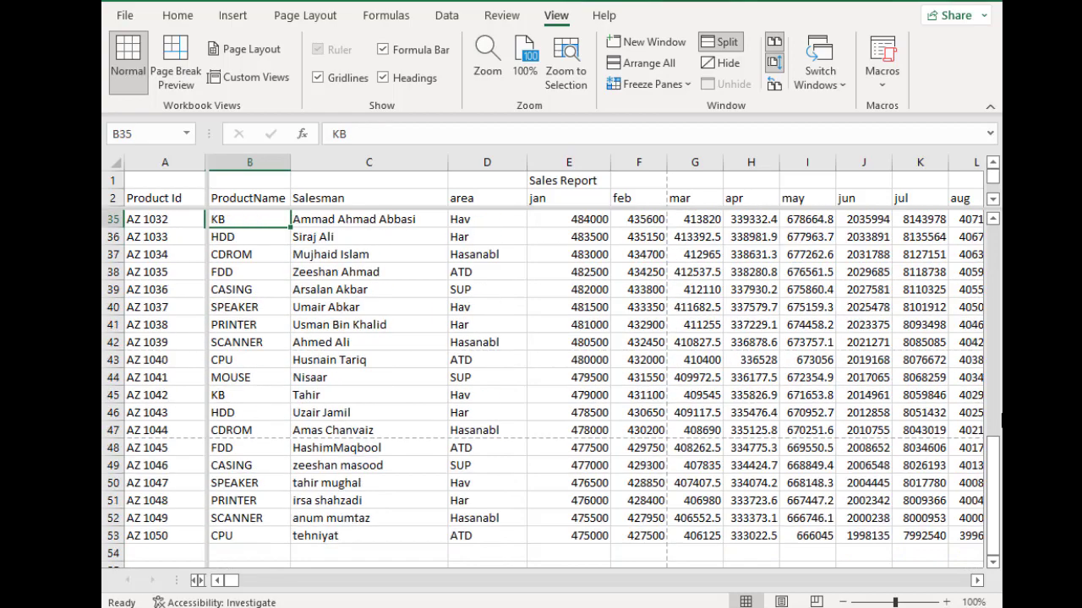
key(Up)
key(Up)
key(Up)
- Go across row 32 beyond the Salary column to examine how the split panes behave horizontally
key(Right)
key(Right)
key(Right)
key(Right)
key(Right)
key(Right)
key(Right)
key(Right)
key(Right)
key(Right)
key(Right)
key(Right)
key(Right)
key(Right)
key(Right)
key(Right)
key(Right)
key(Right)
key(Right)
key(Right)
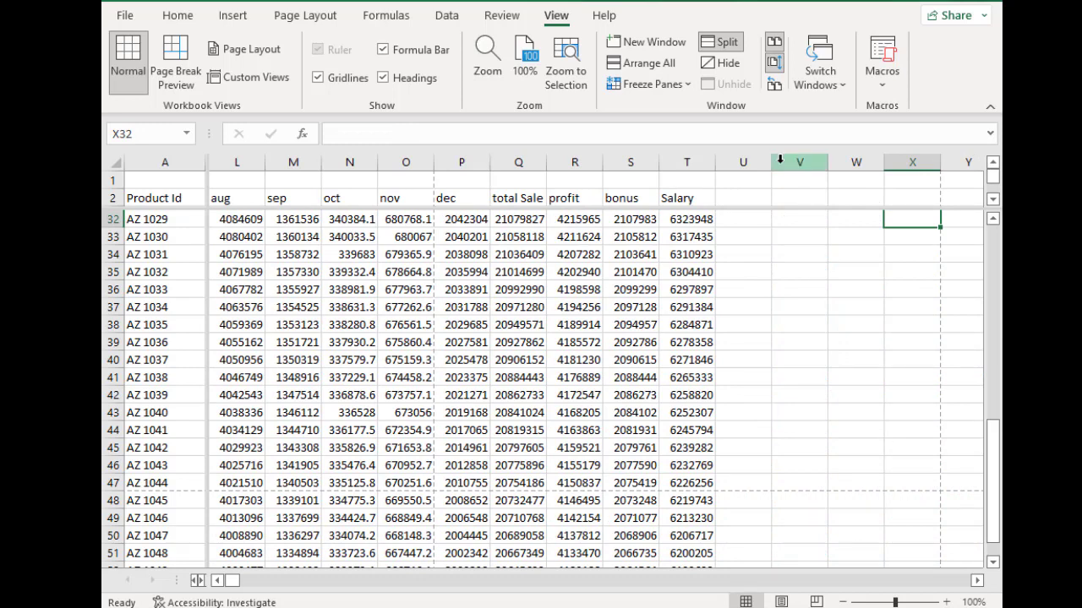
- Remove the window split and hide both SALES REPORT windows
click(585, 289)
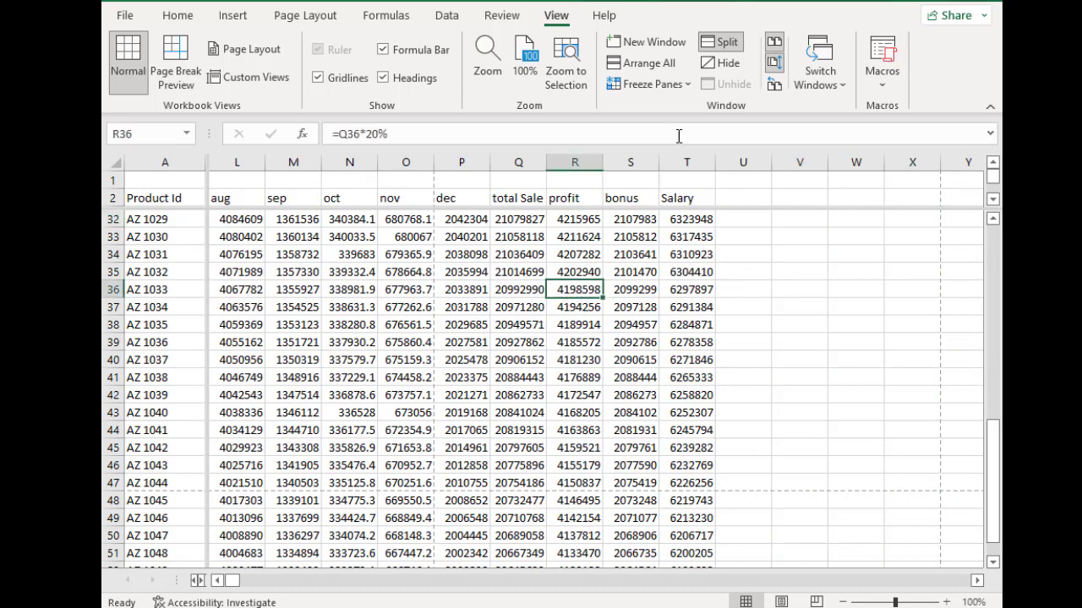
click(723, 44)
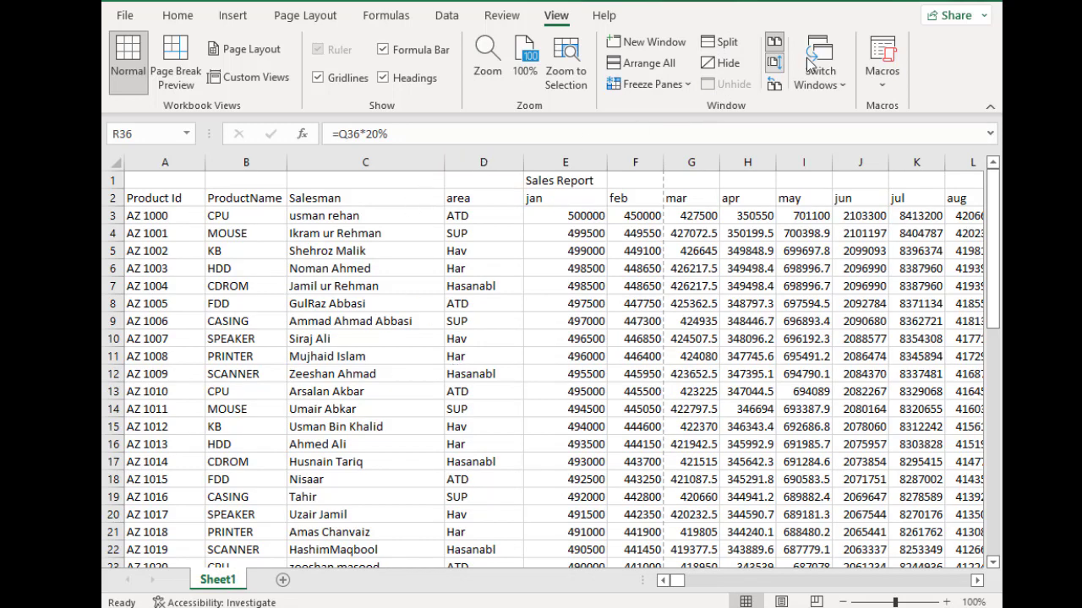
click(724, 64)
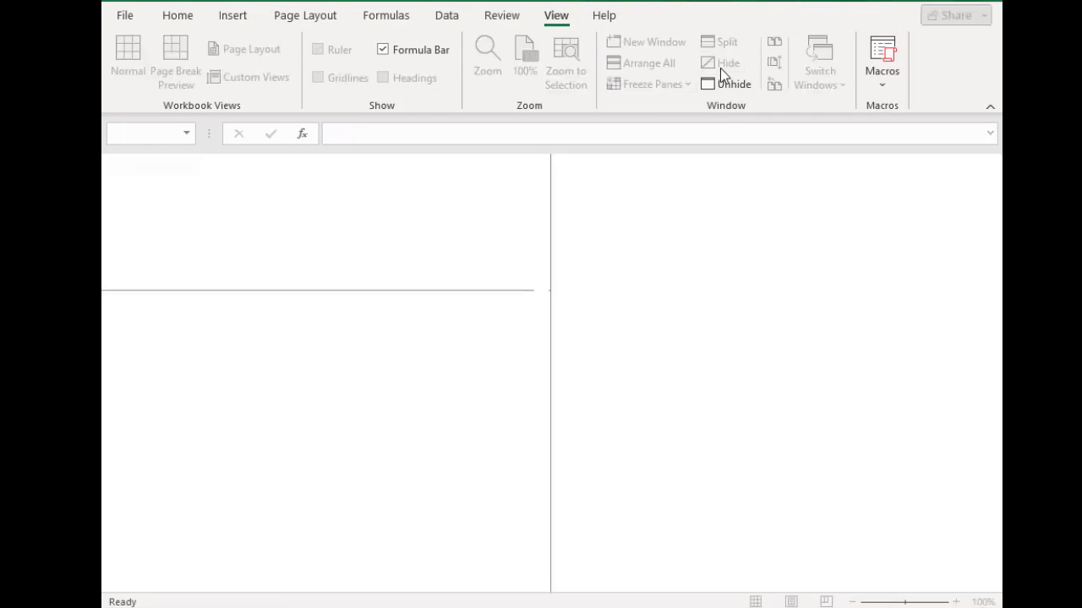
click(721, 67)
- Unhide the SALES REPORT:1 and SALES REPORT:2 windows, and maximize the second one
click(727, 85)
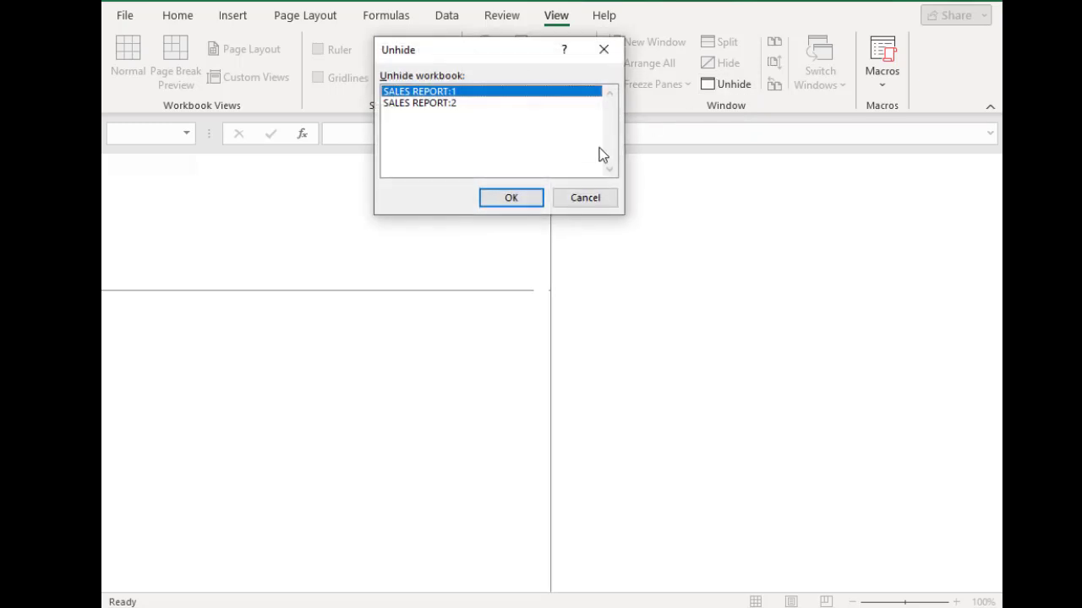
click(506, 199)
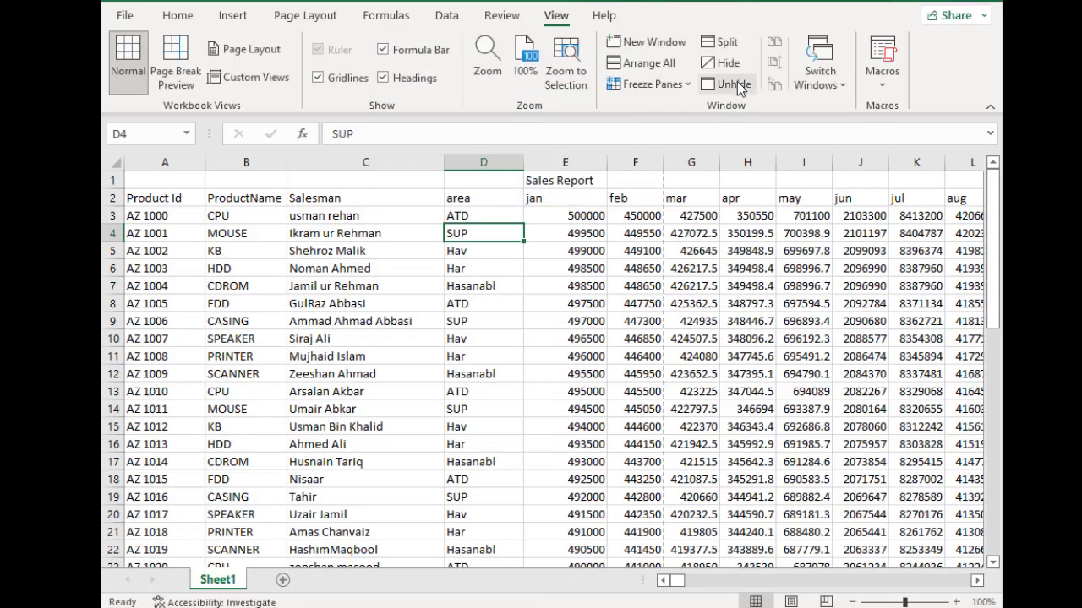
click(734, 84)
click(511, 198)
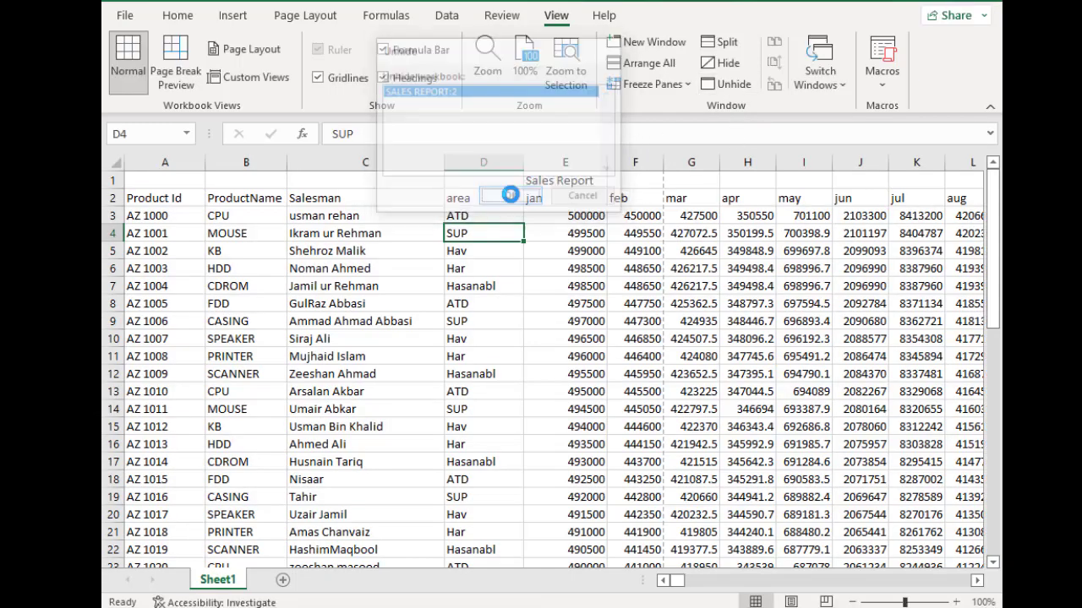
click(941, 1)
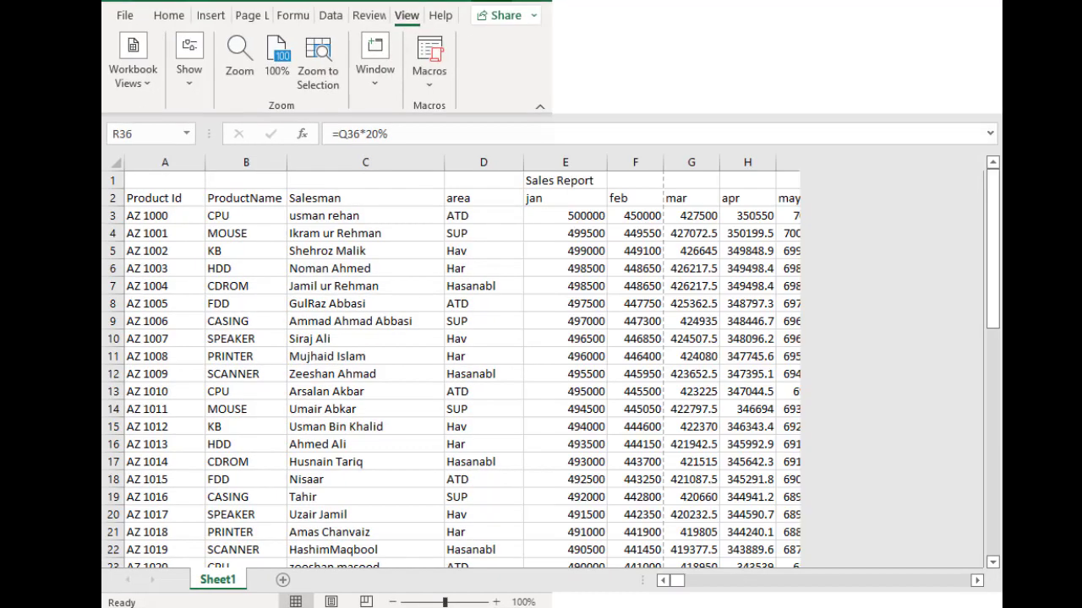
click(659, 284)
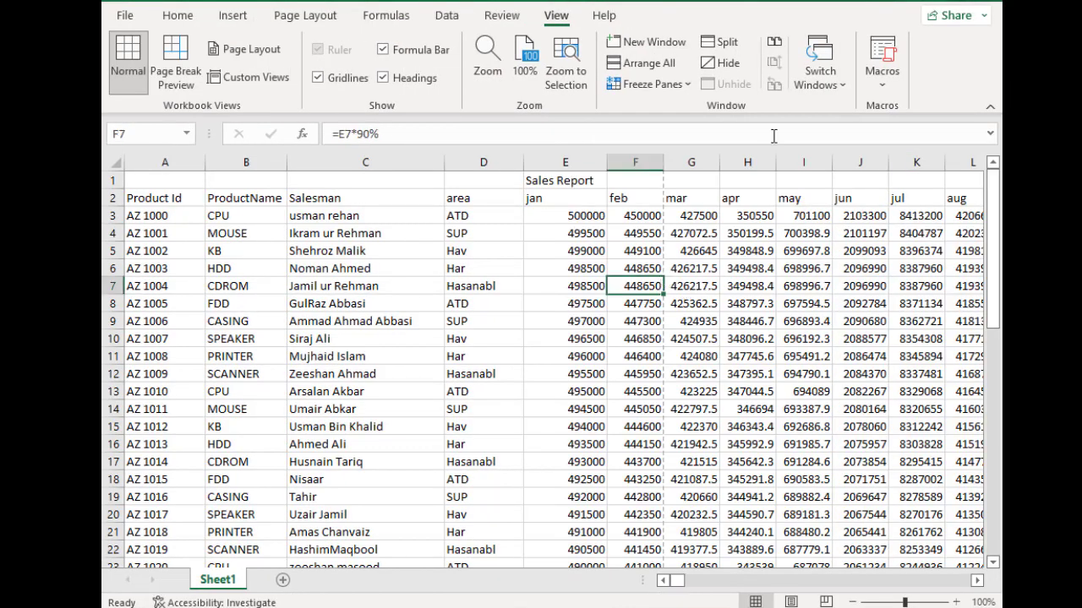
- Switch from SALES REPORT:2 to SALES REPORT:1, back to SALES REPORT:2, and finally to SALES REPORT:1
click(829, 78)
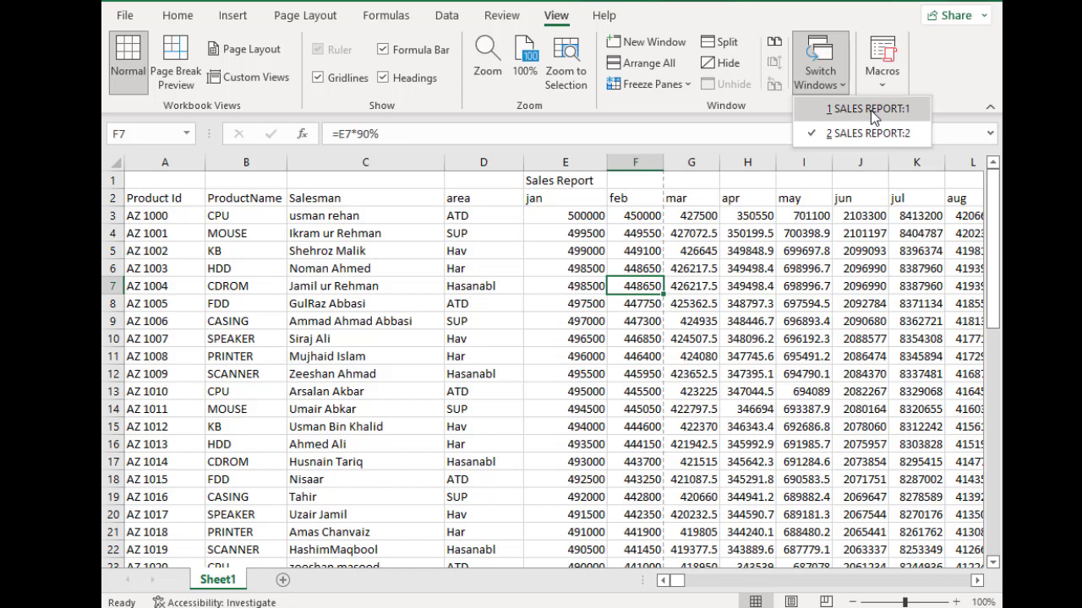
click(871, 110)
click(841, 85)
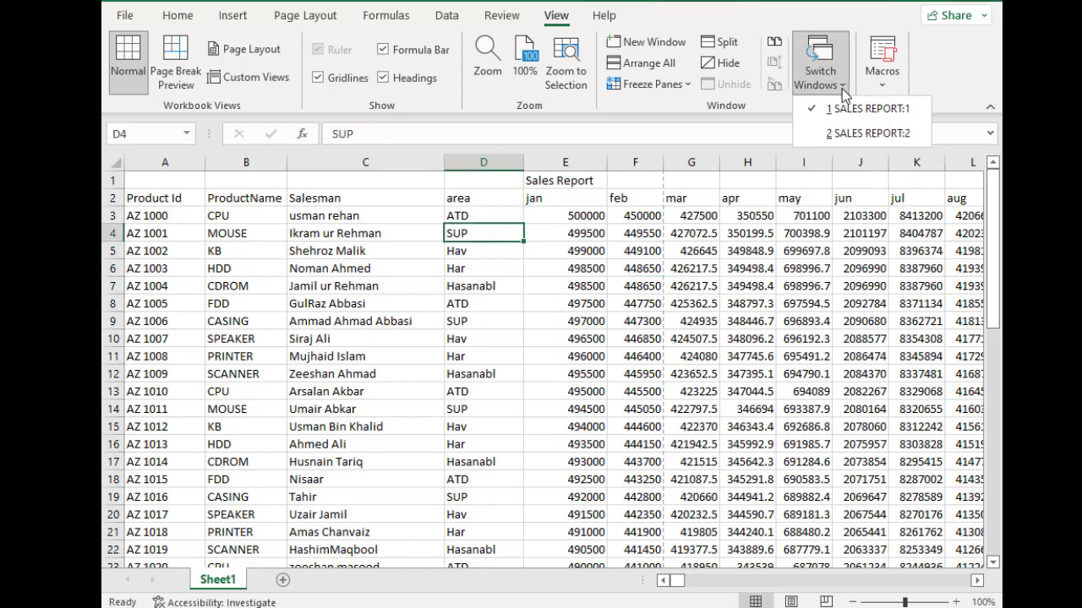
click(843, 130)
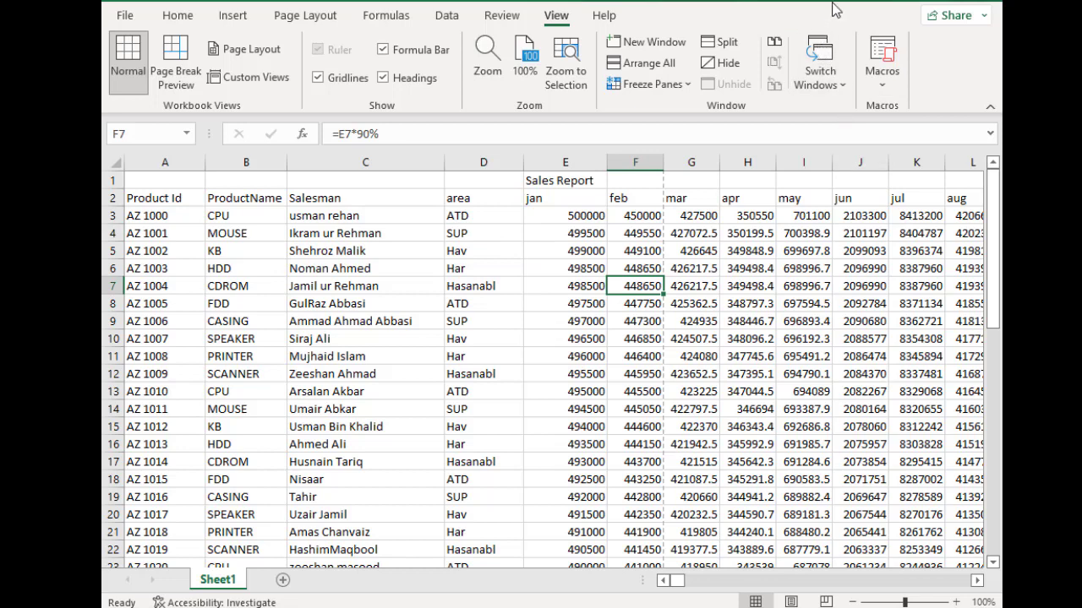
click(818, 76)
click(853, 108)
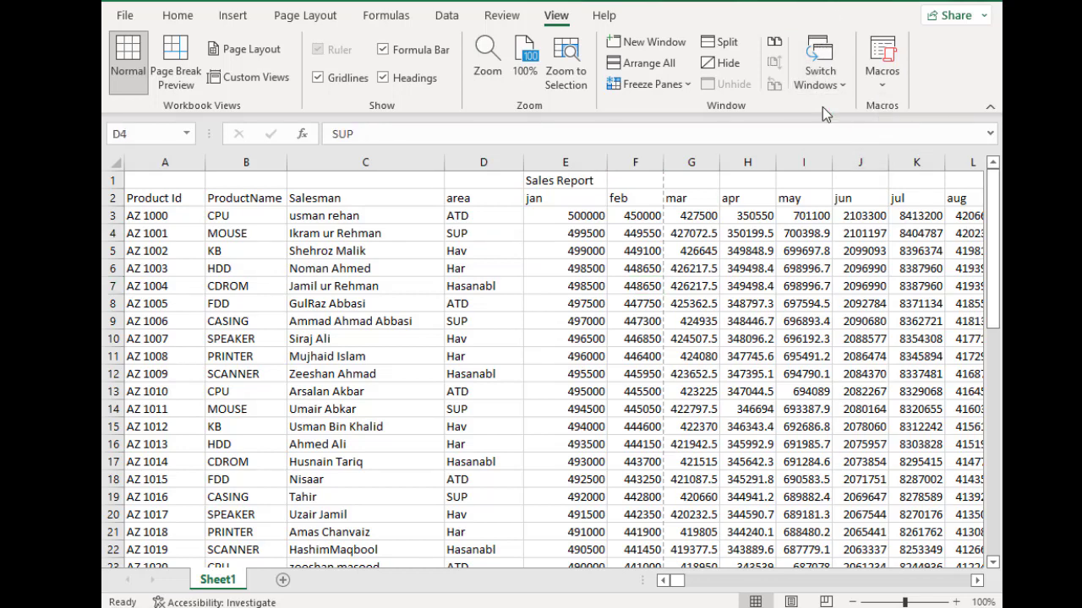
click(691, 348)
drag(691, 348, 691, 339)
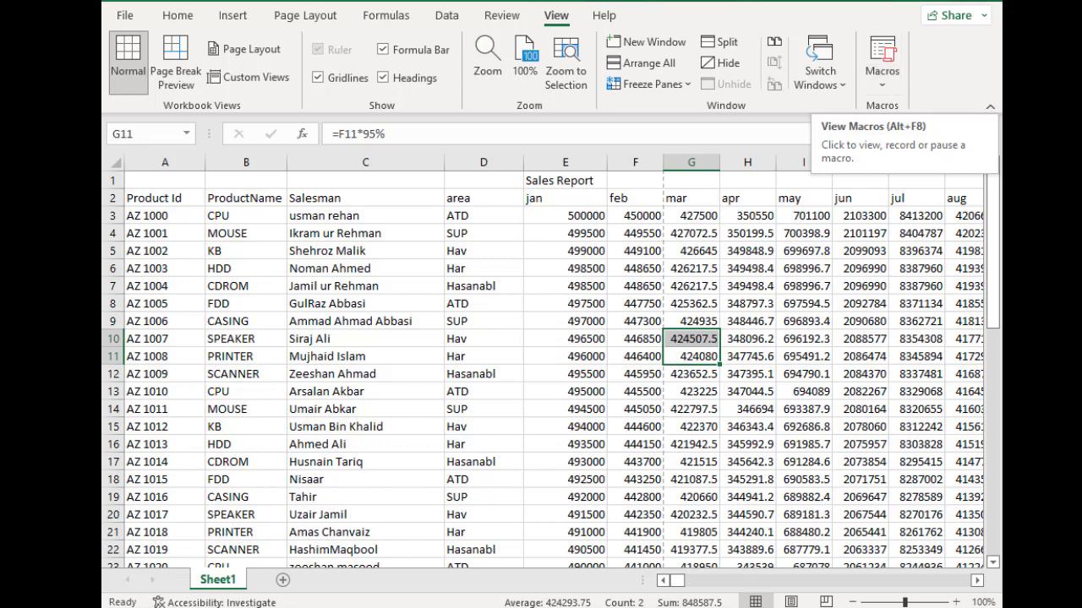
- Add a new worksheet and start recording a macro named abc, stored in This Workbook
click(282, 580)
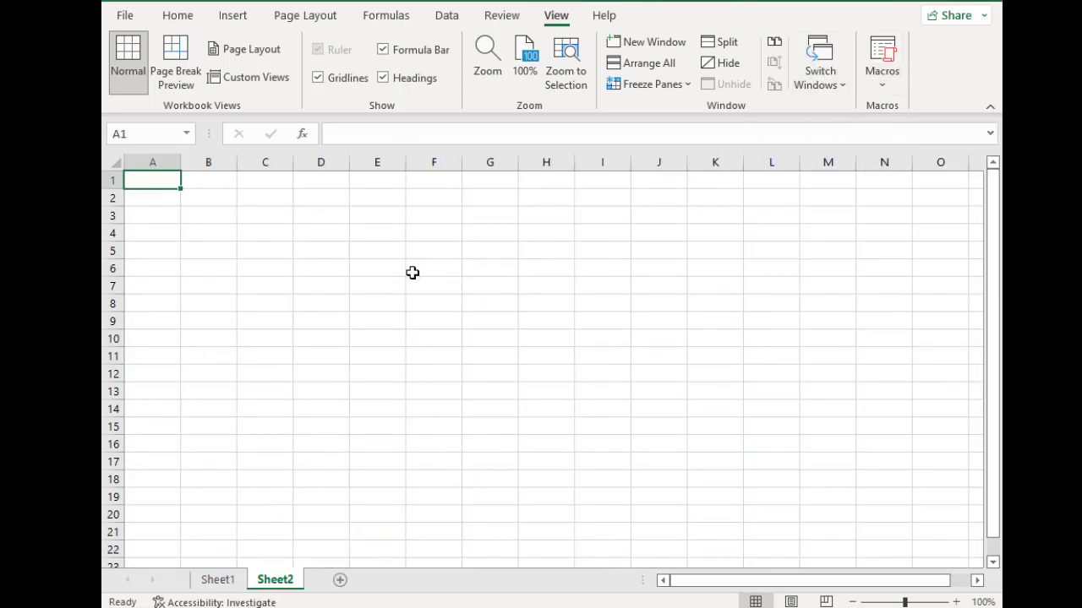
click(872, 96)
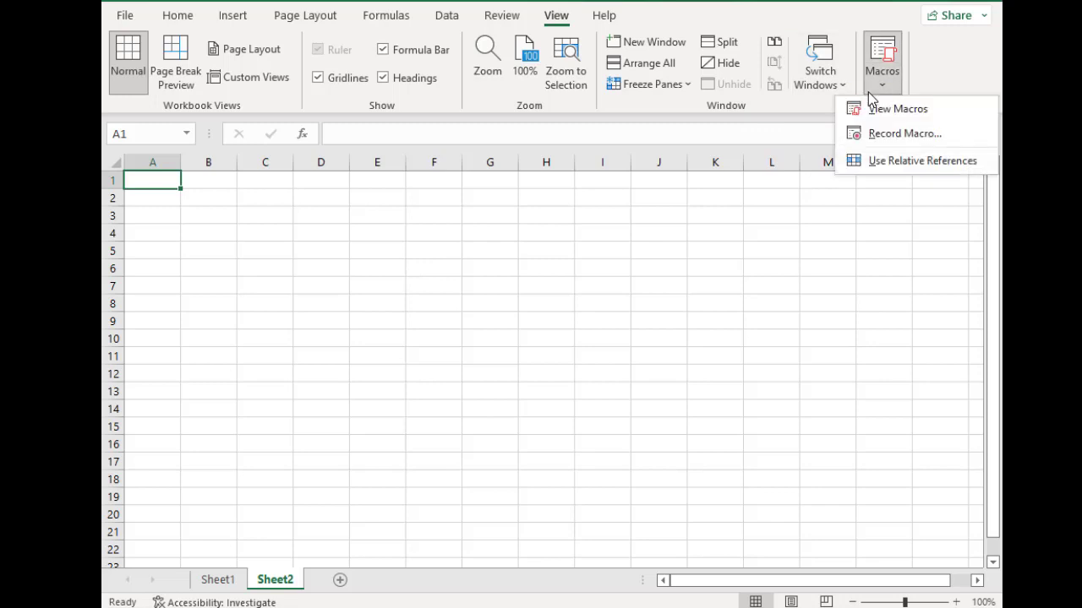
click(880, 135)
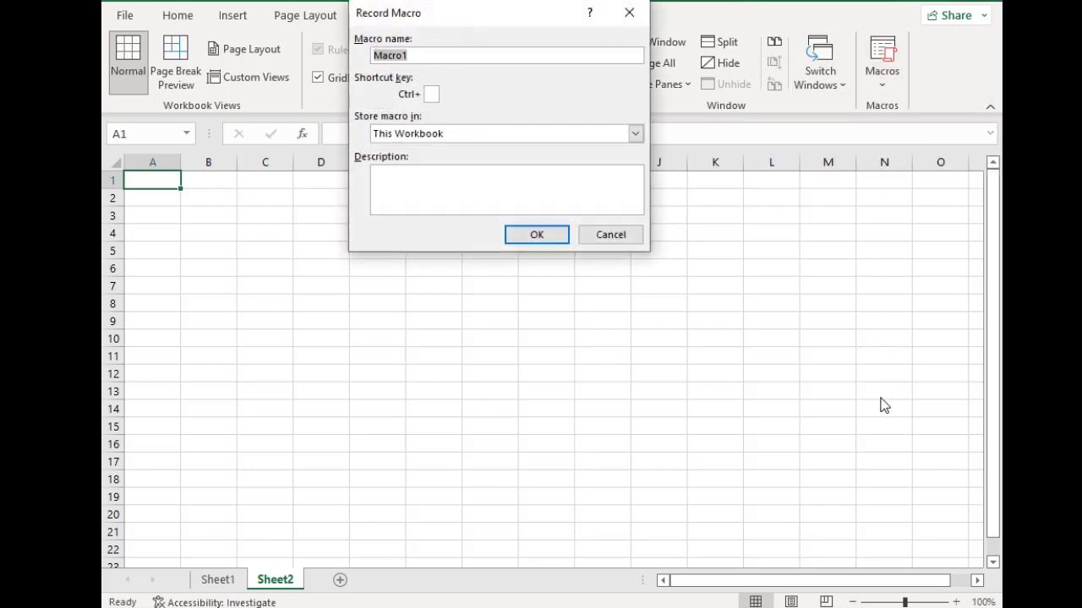
text(abc)
click(534, 237)
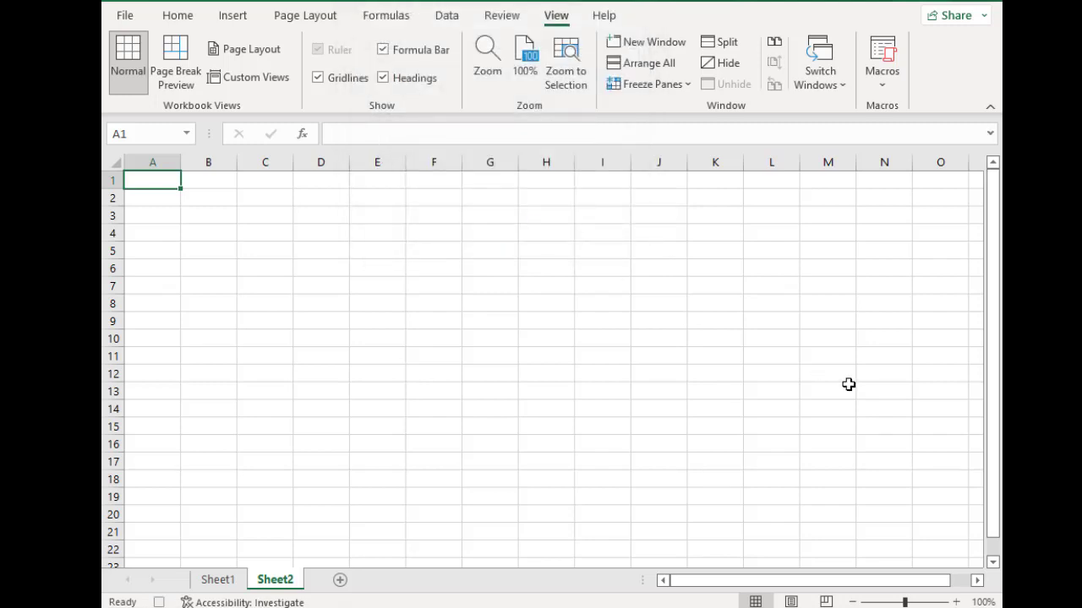
- Enter the title Result Sheet in cell E1
key(Right)
key(Right)
key(Right)
key(Right)
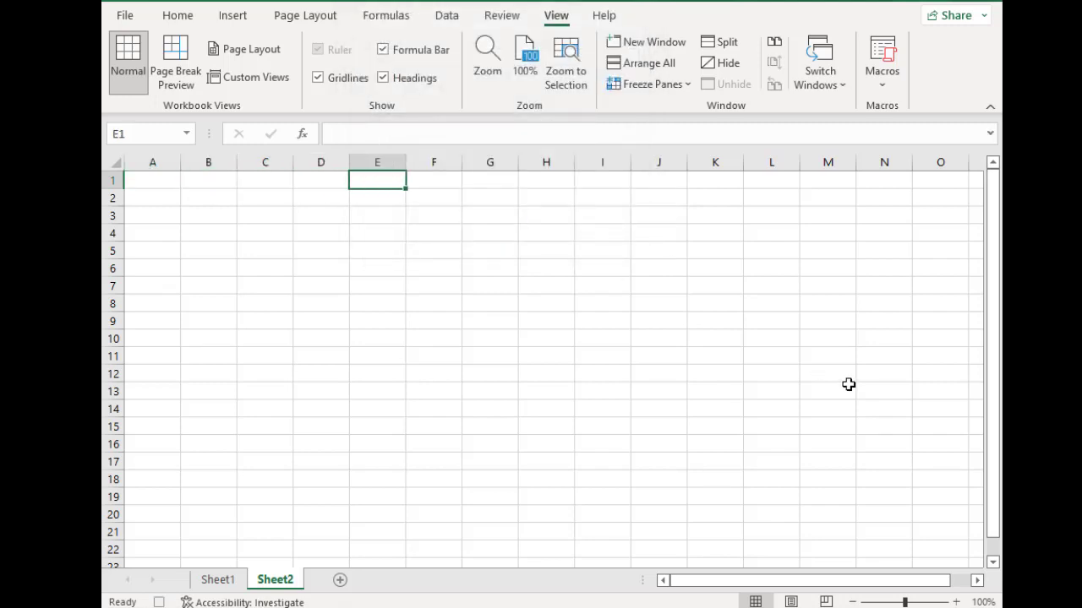
text(Resul)
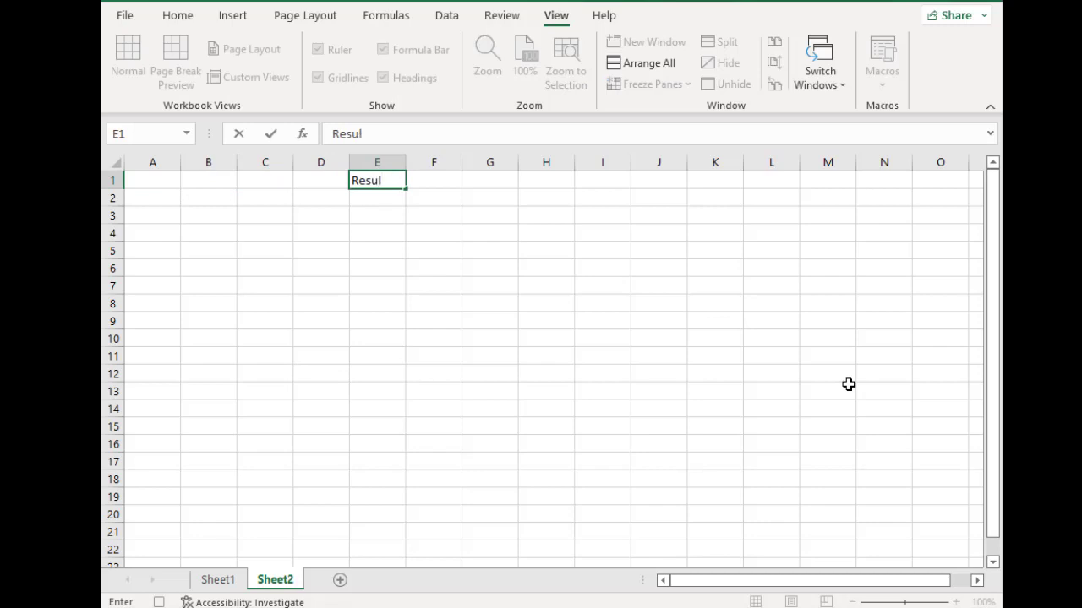
text(t)
text(eet)
key(Return)
- Enter the column headings Rollno, Name and Fname in cells A2 to C2
key(Left)
key(Left)
key(Left)
key(Left)
text(Rollno)
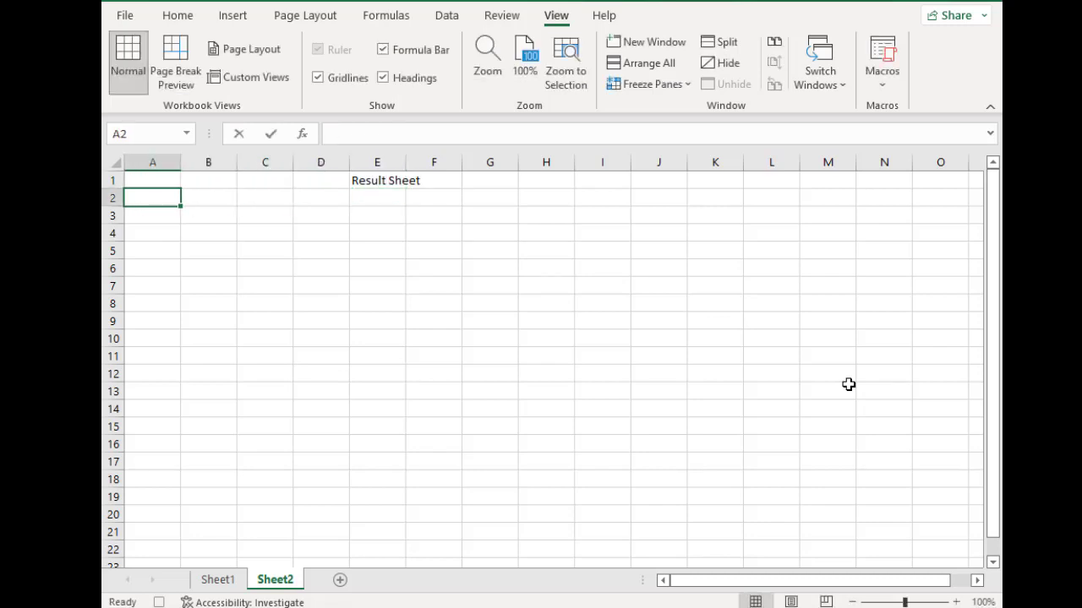
key(Tab)
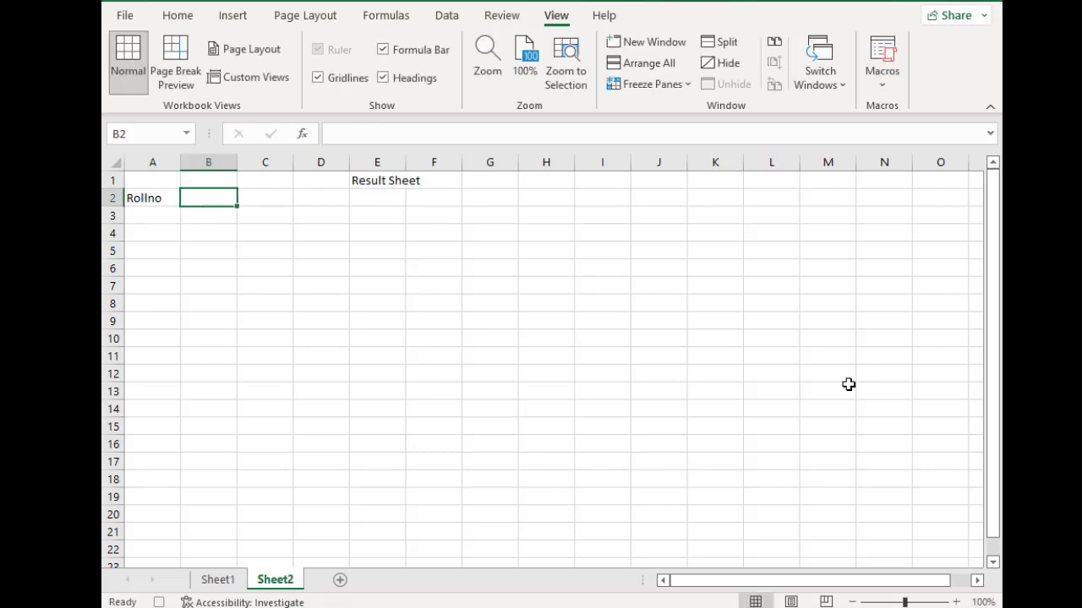
text(Name)
key(Tab)
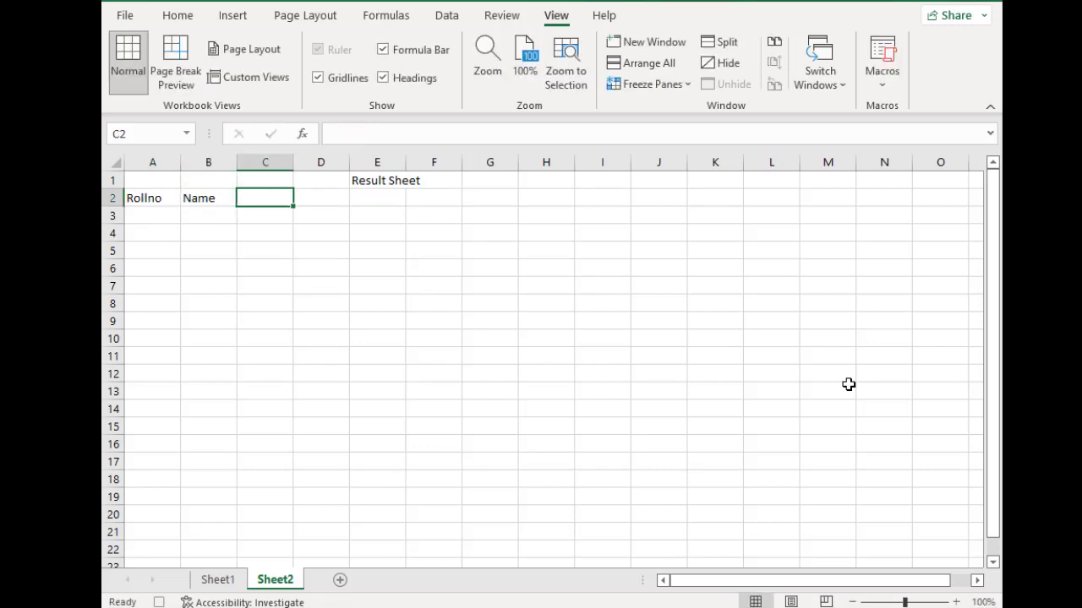
text(Fname)
key(Tab)
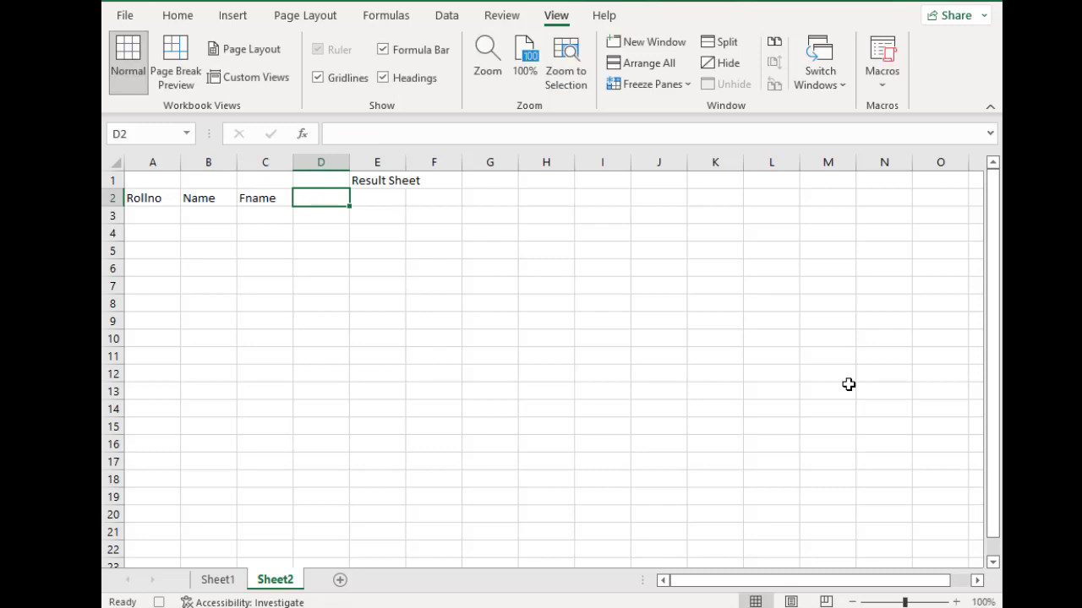
- Enter the subject headings Eng, Maths, Phy and Bio in cells D2 to G2
text(Eng)
key(Tab)
text(Ma)
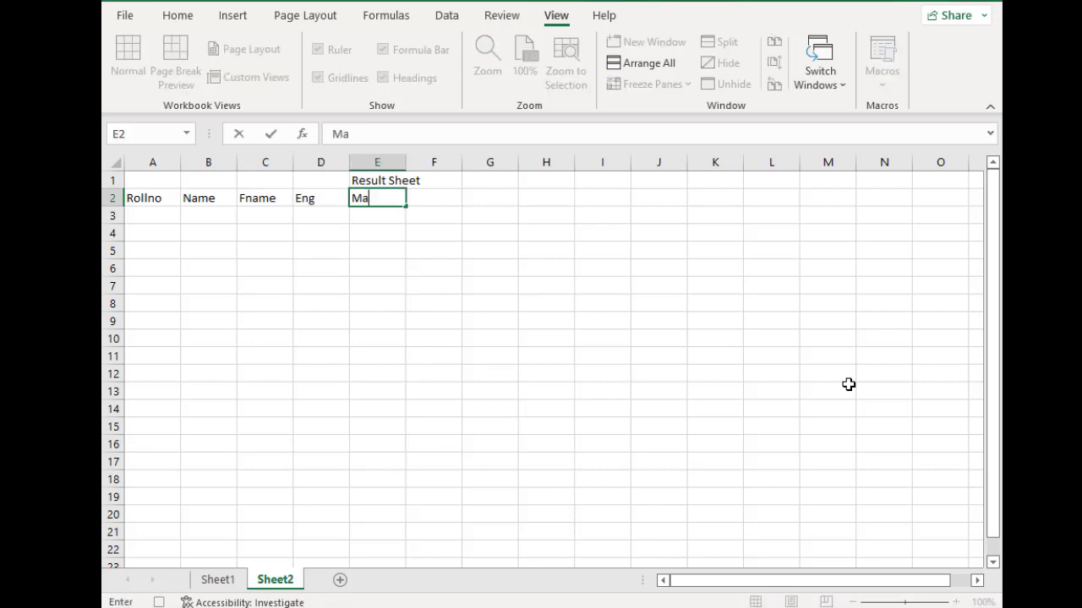
text(ths)
key(Tab)
text(Phy)
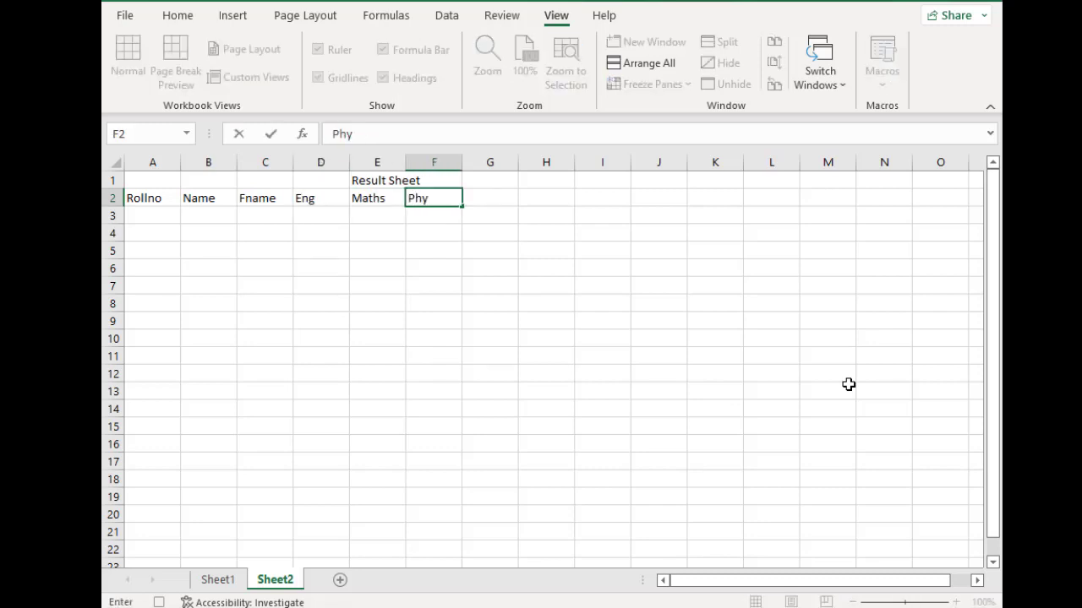
key(Tab)
text(Bio)
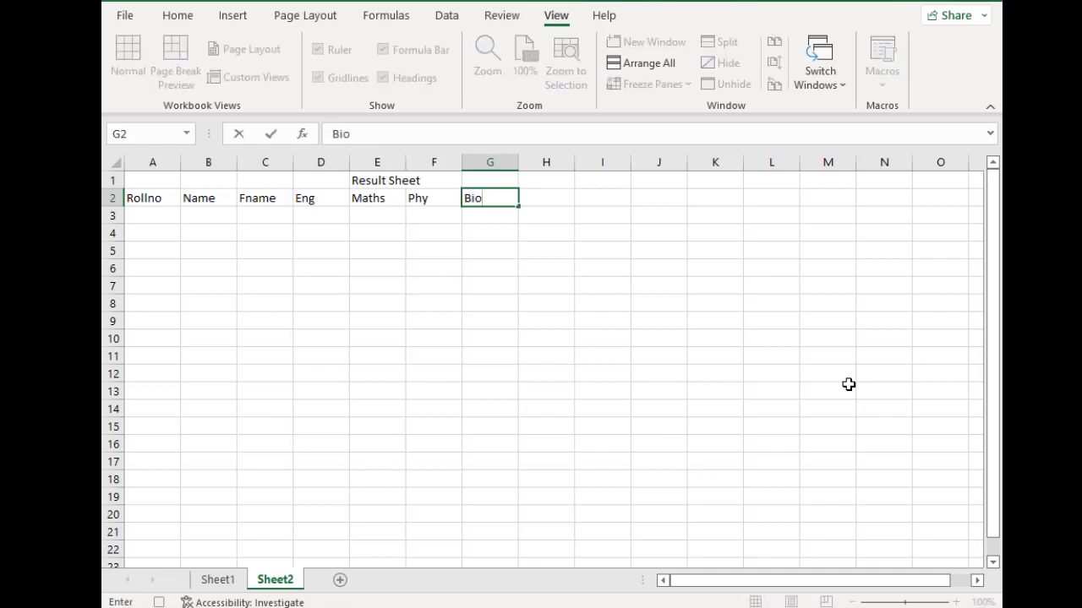
key(Tab)
- Enter the subject headings Chem, Urdu, Isl and Pk in cells H2 to K2
text(Chem)
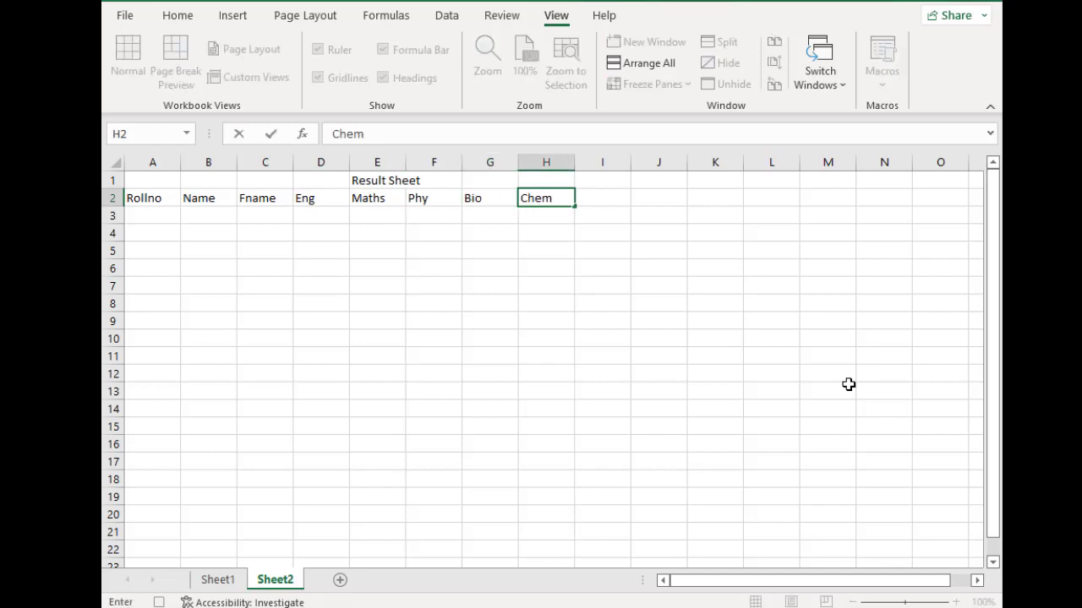
key(Tab)
text(Urdu)
key(Tab)
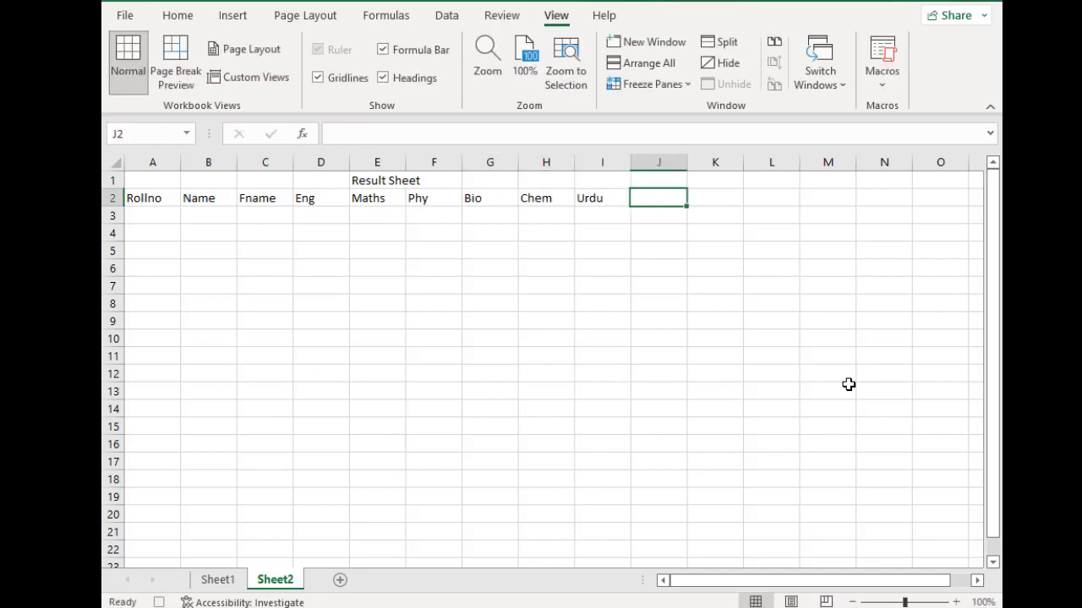
text(Isl)
key(Tab)
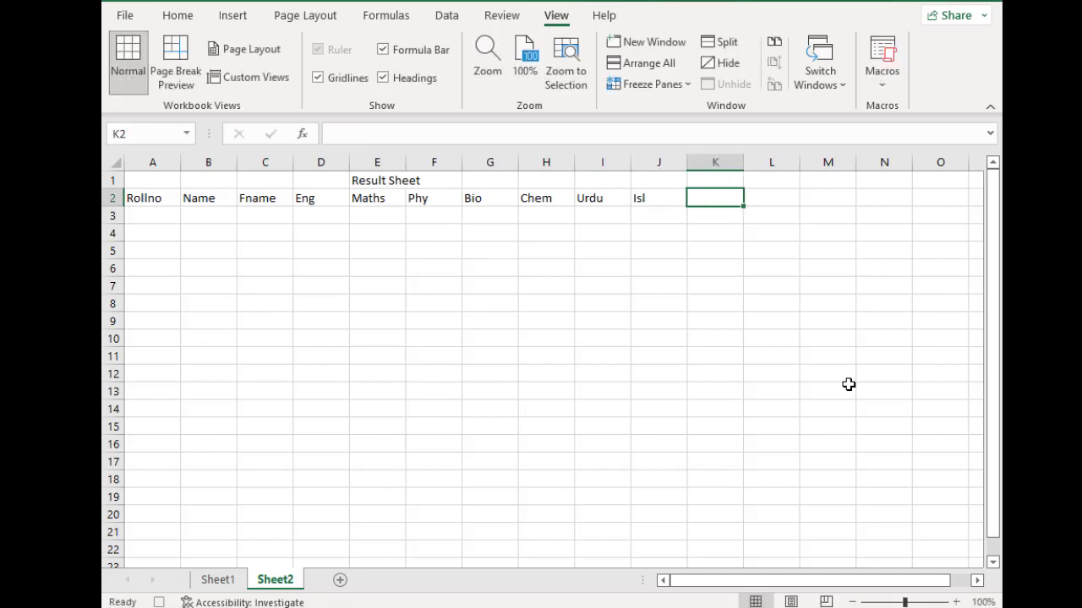
text(Pk)
key(Tab)
- Enter the headings Total, Obtained, Percent and Grade in cells L2 to O2, and select cell G8
text(Total)
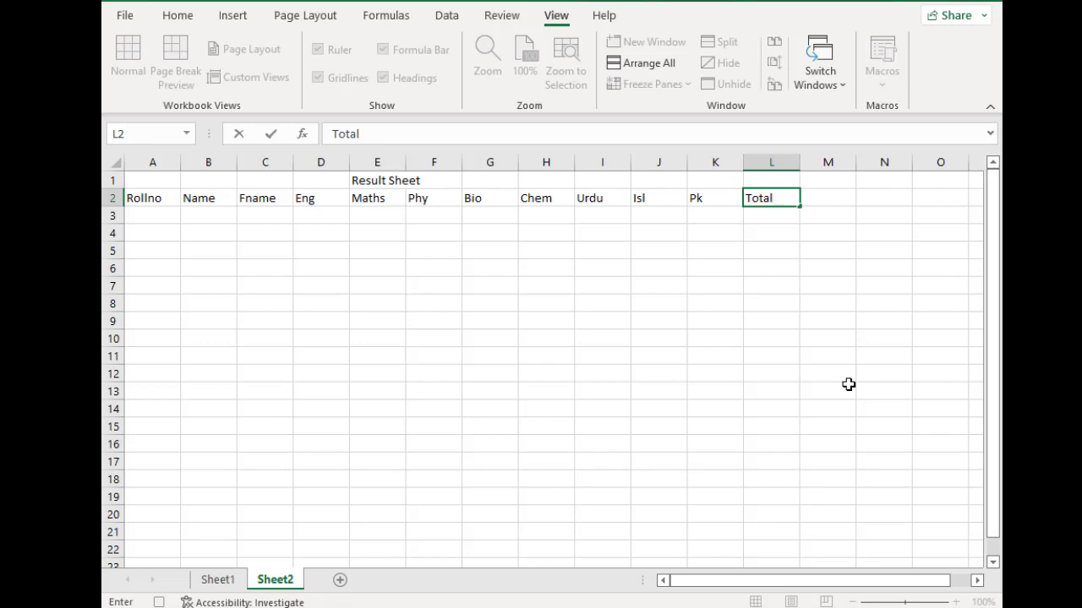
key(Tab)
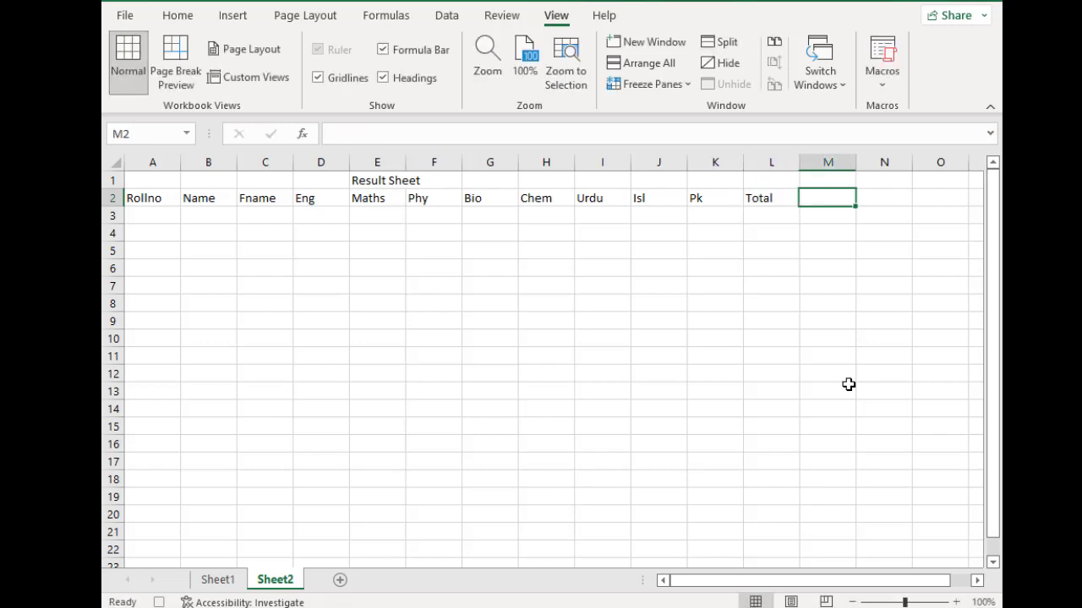
text(Obatined)
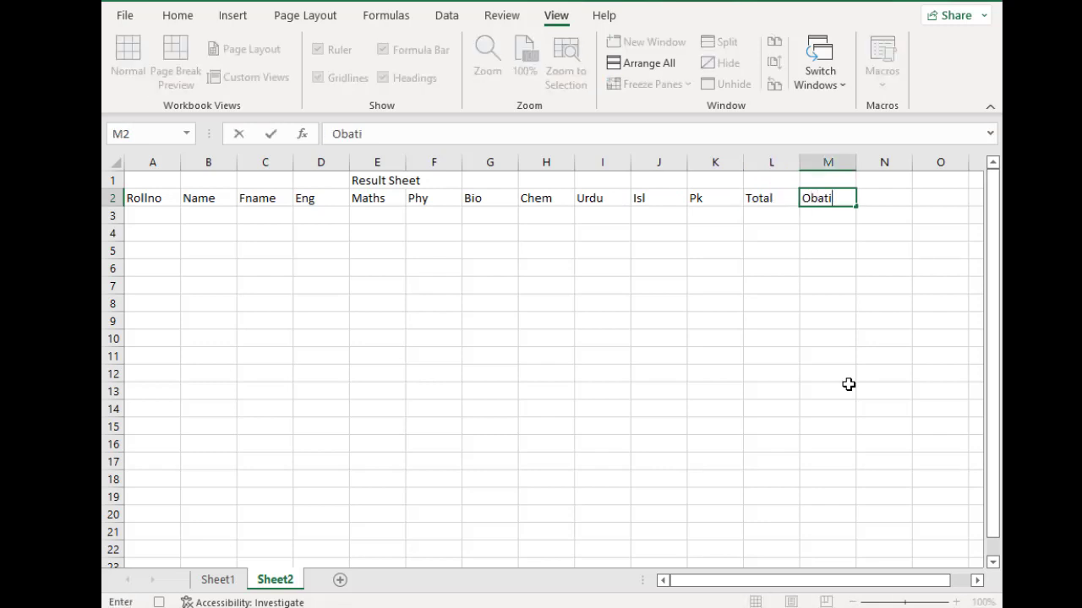
key(Tab)
key(Left)
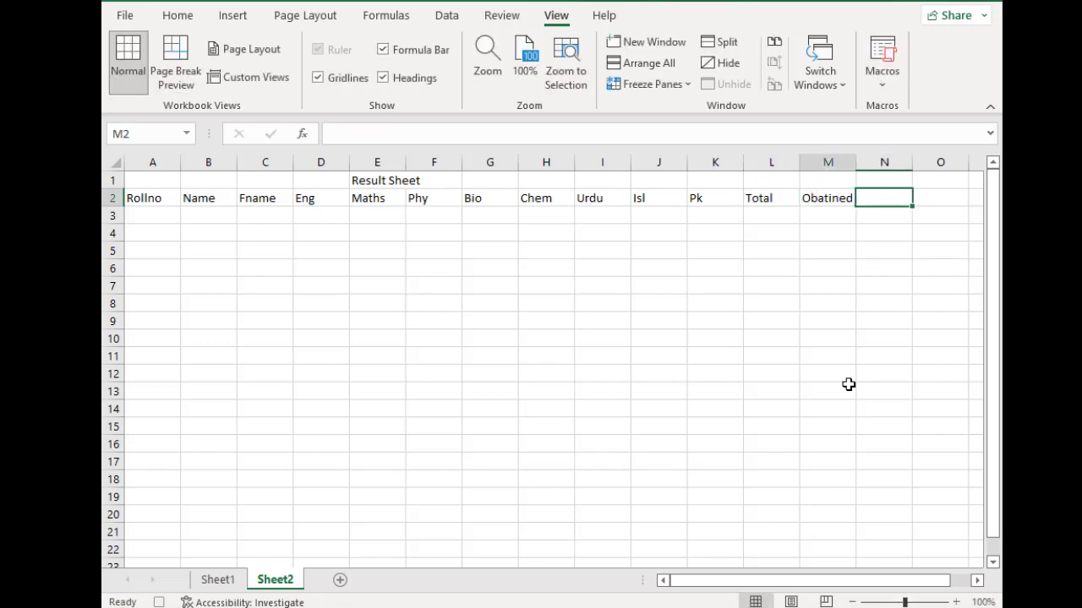
text(Obtained)
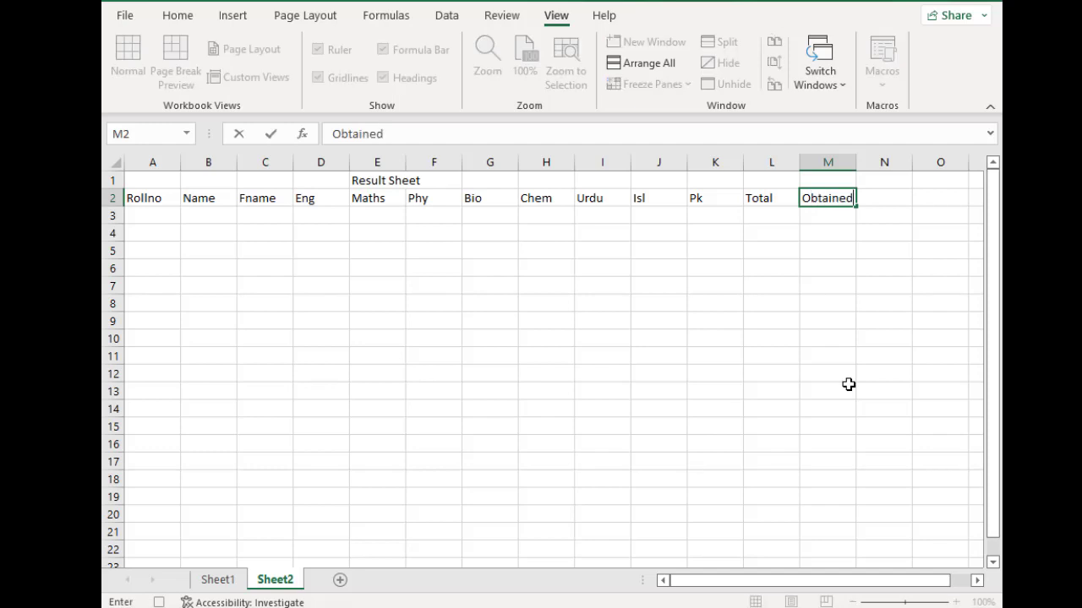
key(Tab)
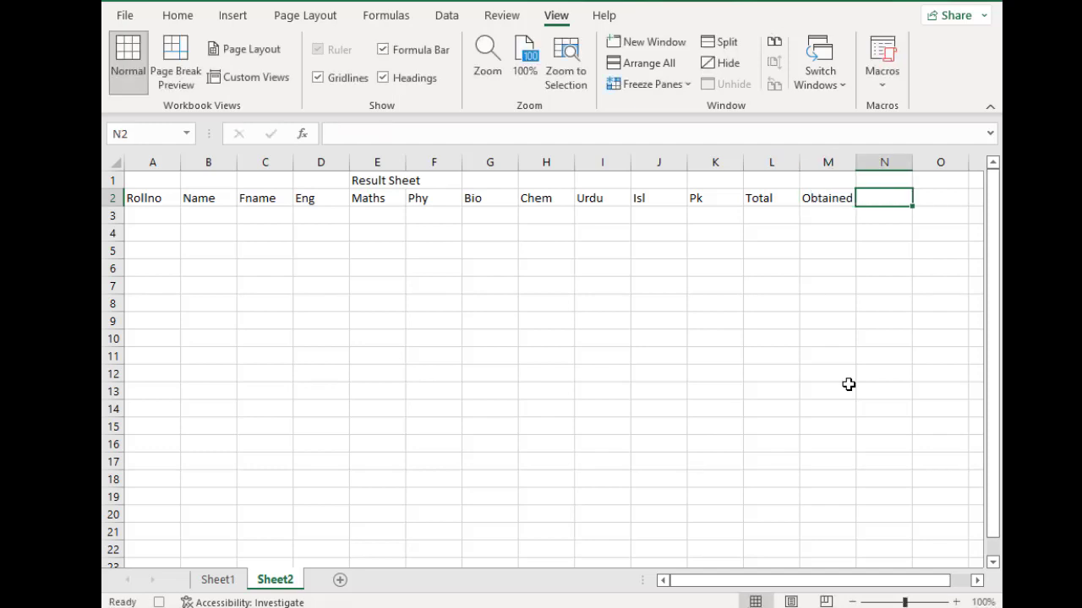
text(Percent)
key(Tab)
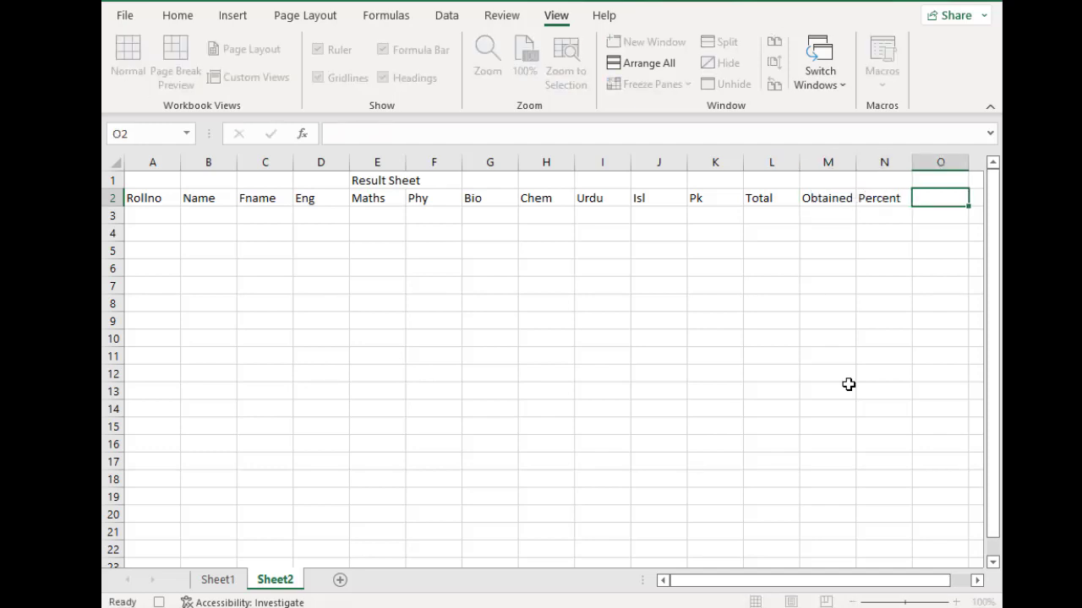
text(Grade)
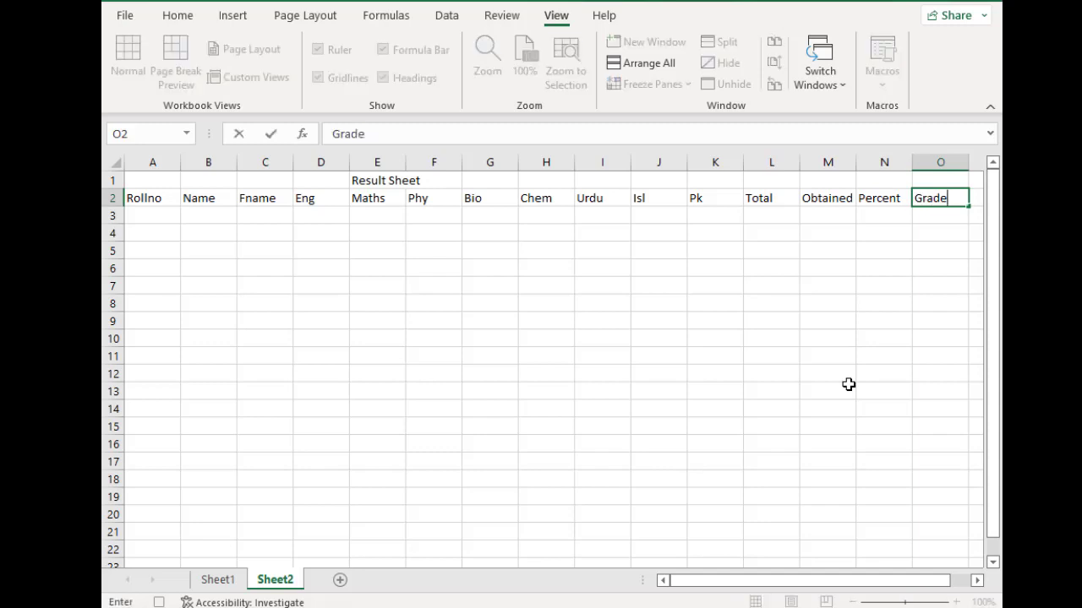
click(513, 299)
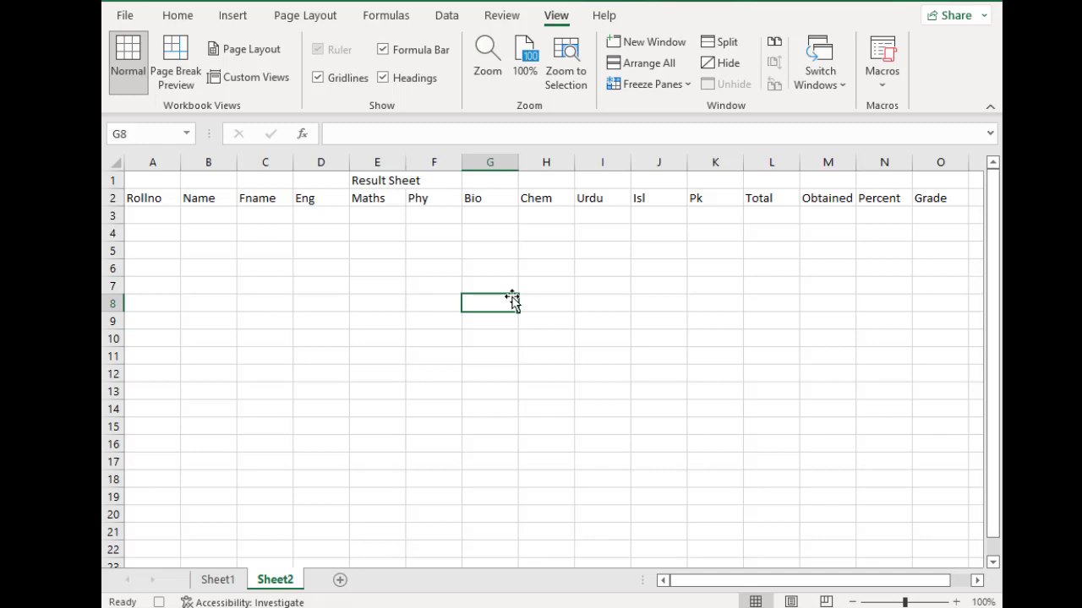
- Stop recording the macro and select cell D6
click(876, 75)
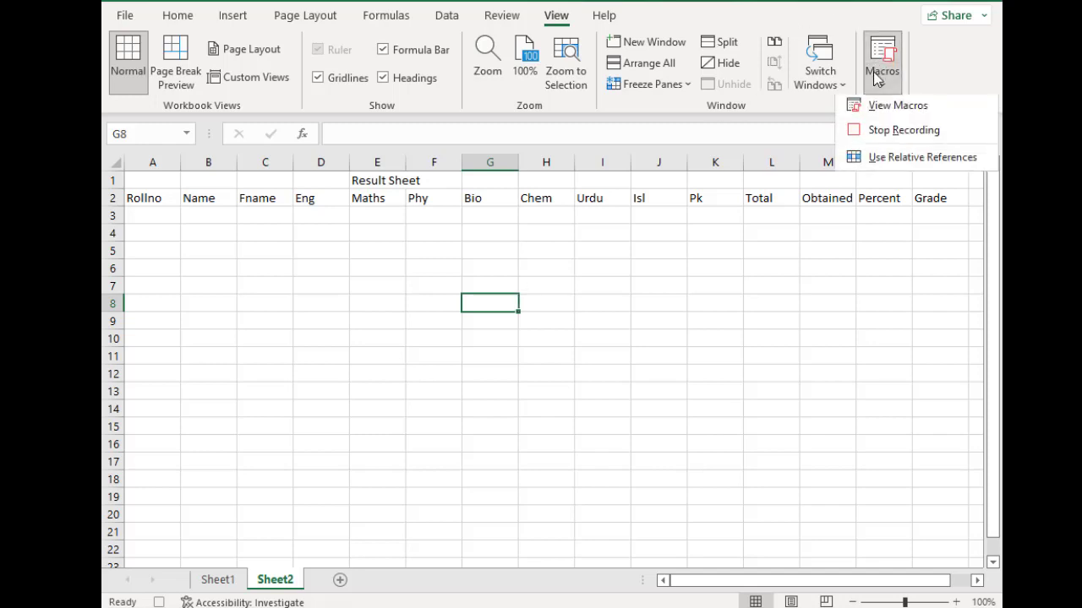
click(868, 136)
click(329, 266)
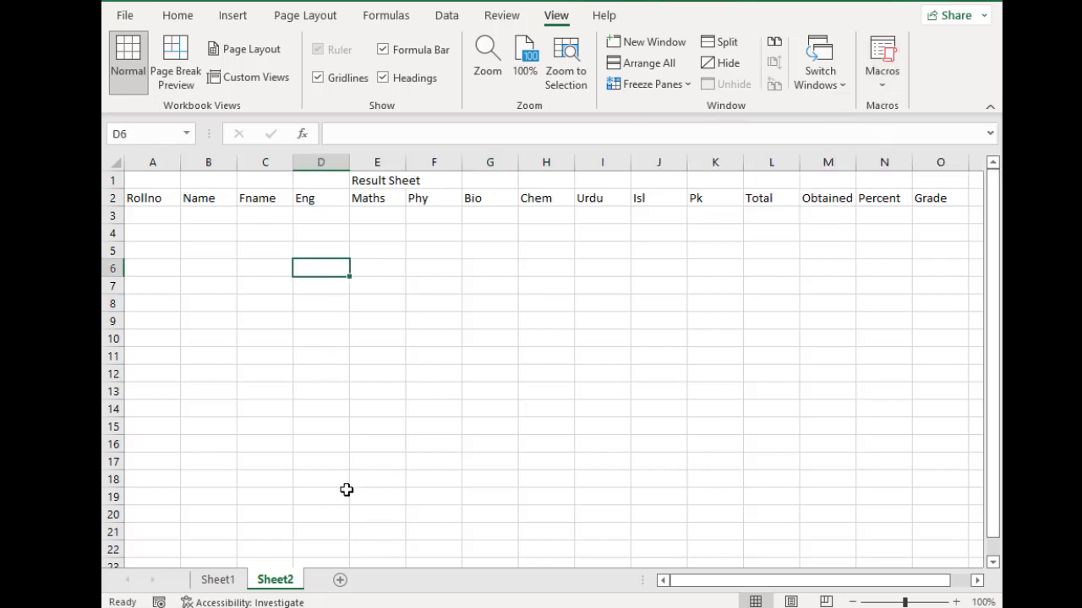
- Add another new worksheet and run the macro abc on it
click(340, 580)
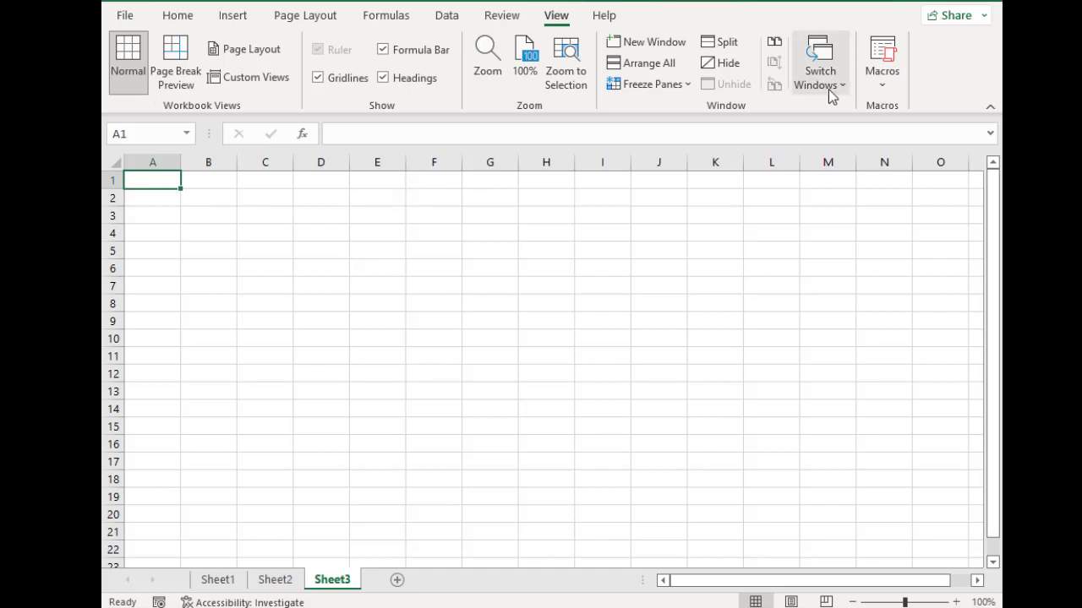
click(877, 85)
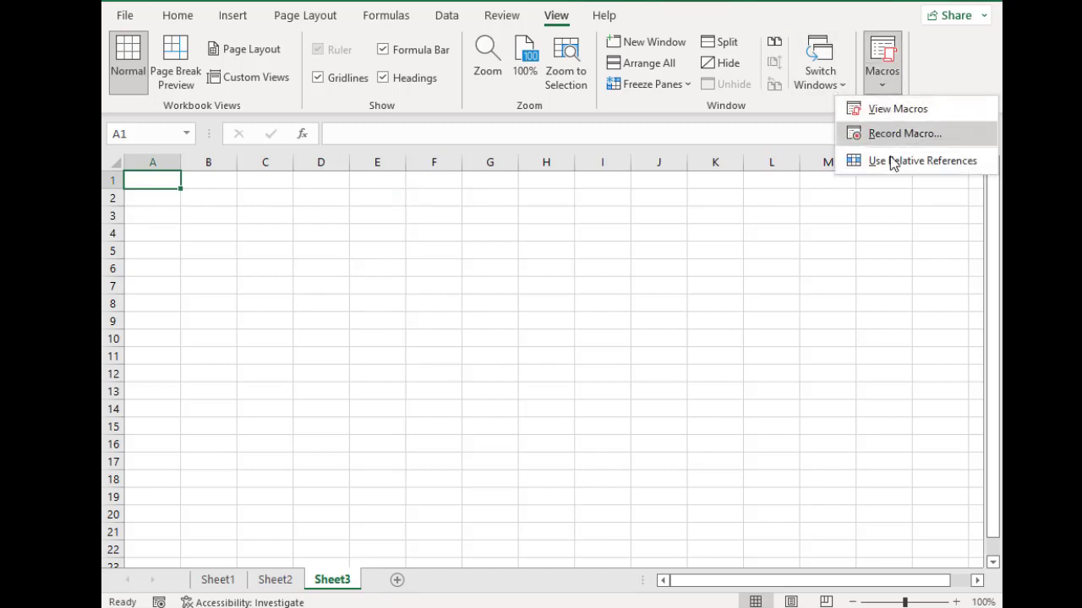
click(903, 110)
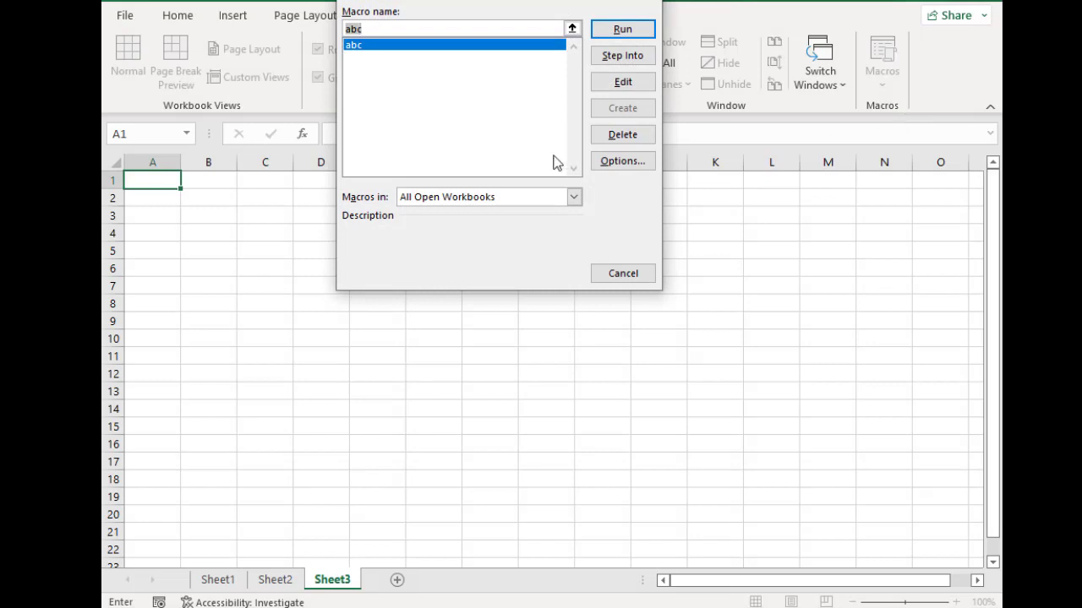
click(641, 31)
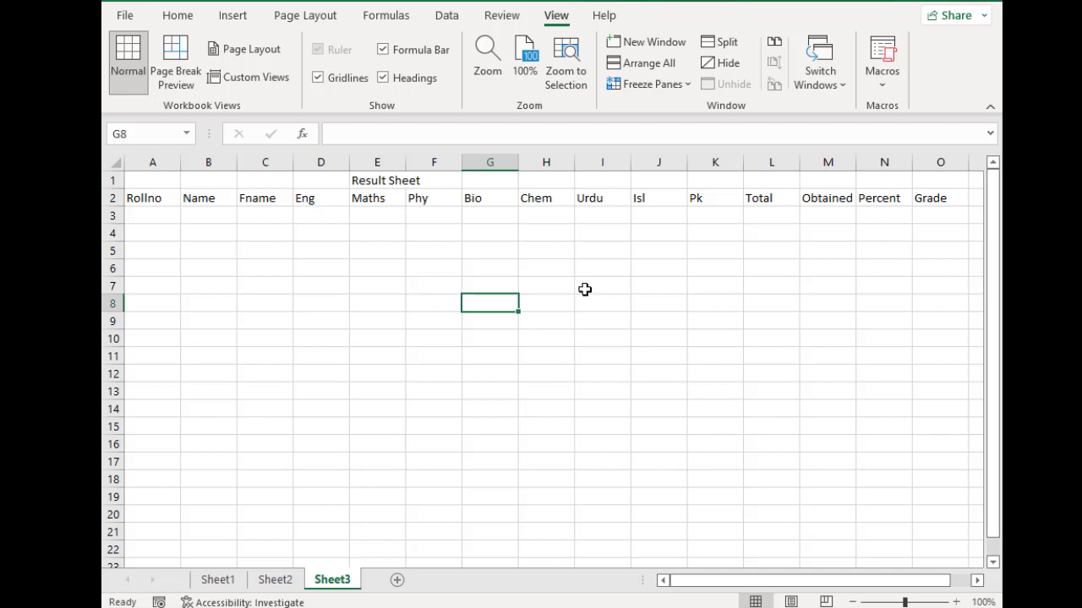
click(281, 246)
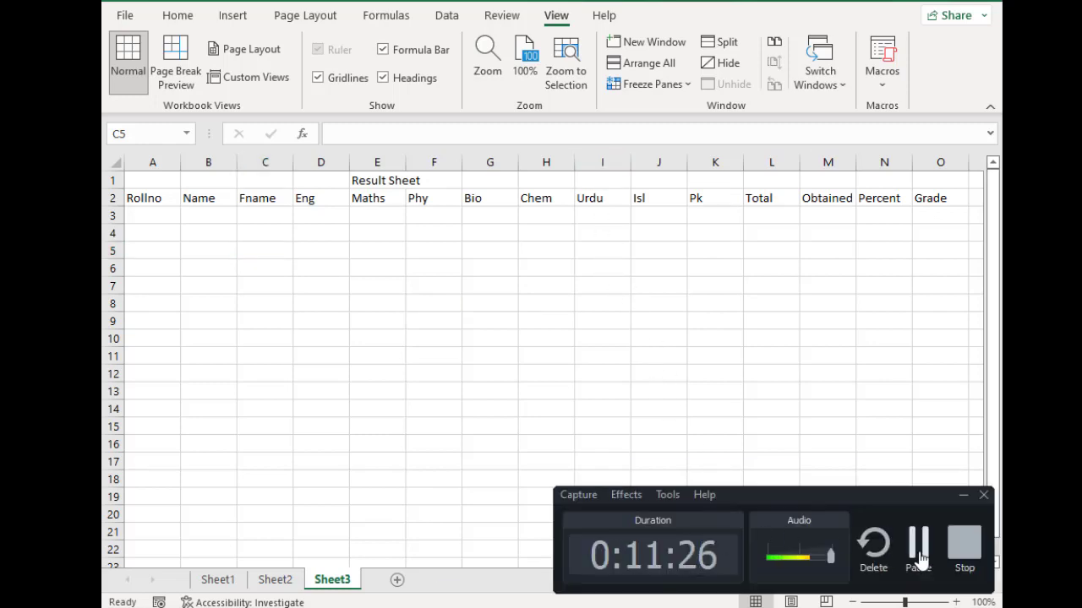
click(964, 547)
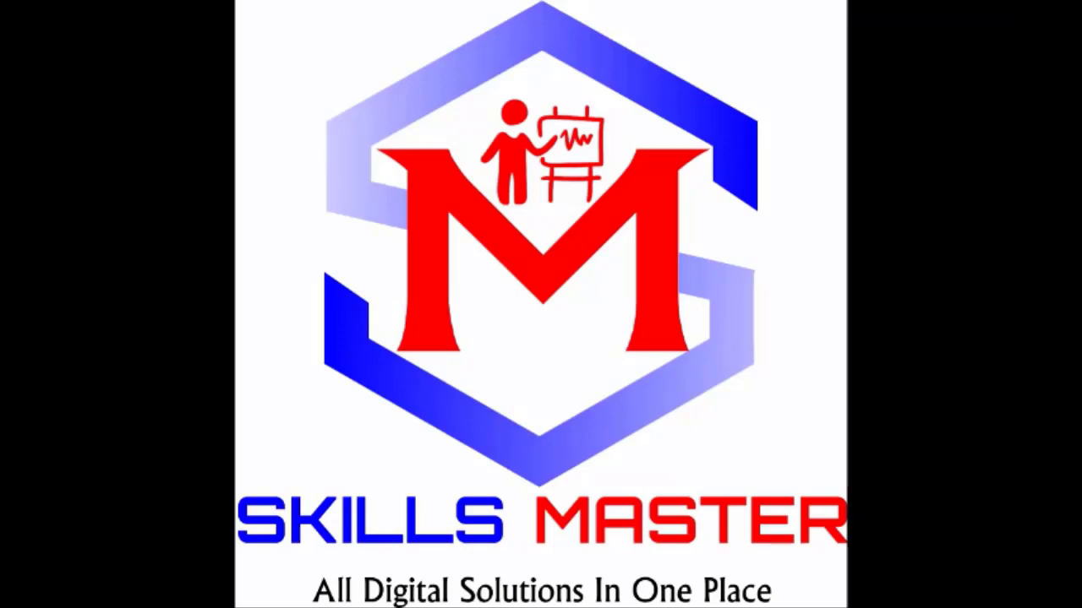